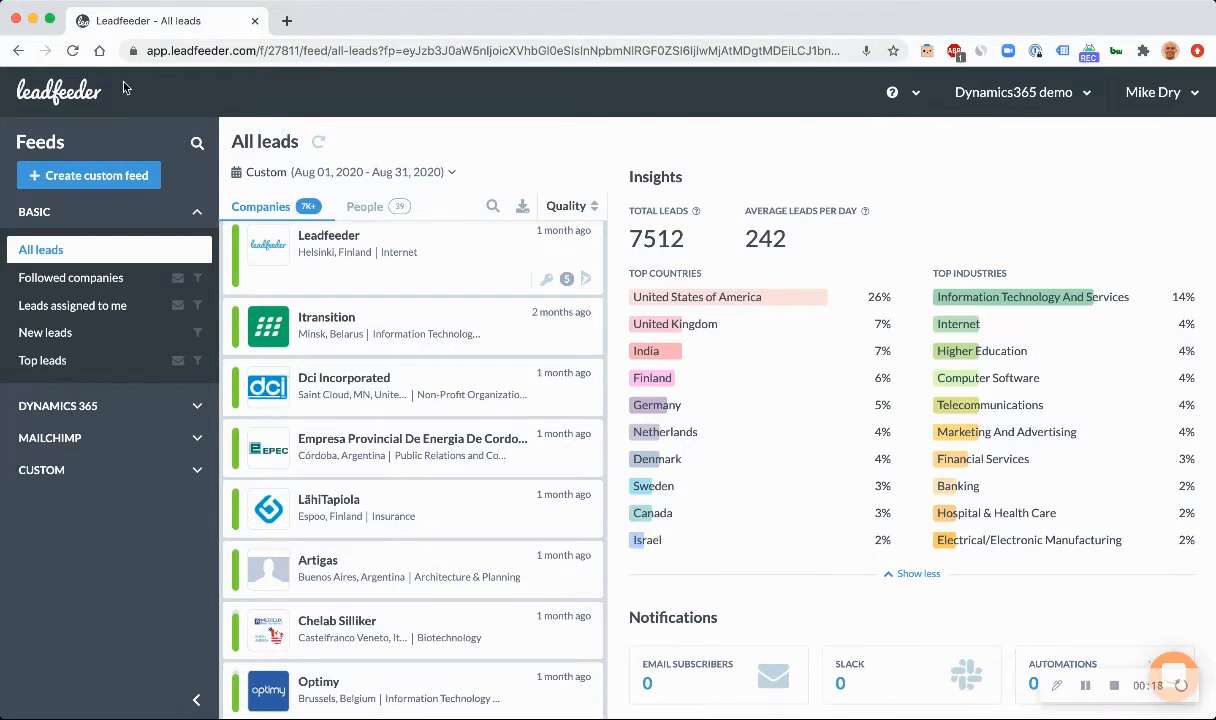
Collapse and reopen the Basic feed group, and expand the Dynamics 365 and Mailchimp feed groups
{"action": "left_click", "coordinate": [137, 217]}
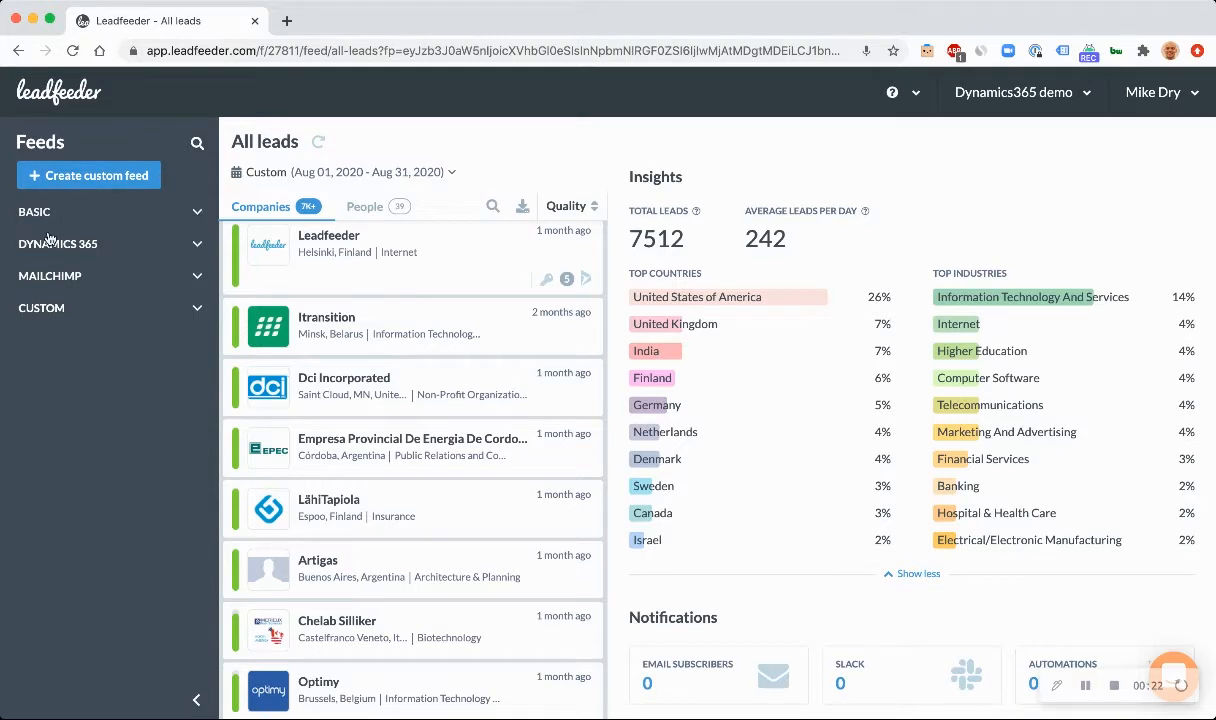
{"action": "left_click", "coordinate": [138, 218]}
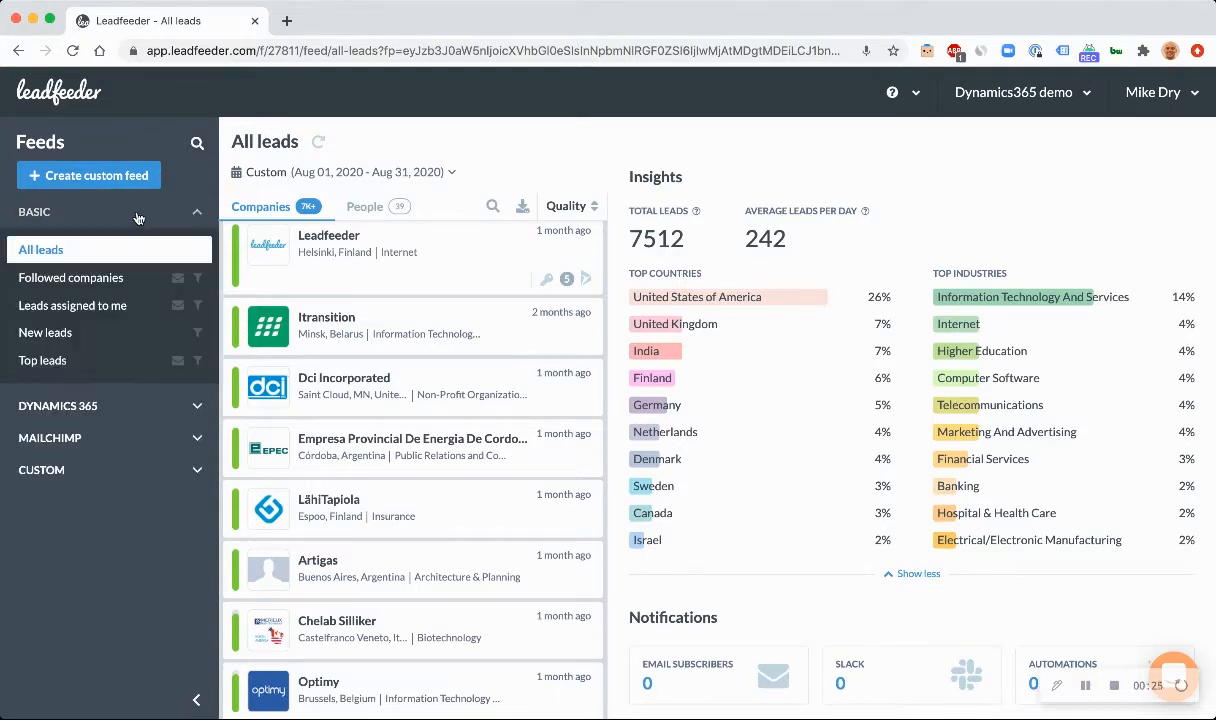
{"action": "left_click", "coordinate": [86, 413]}
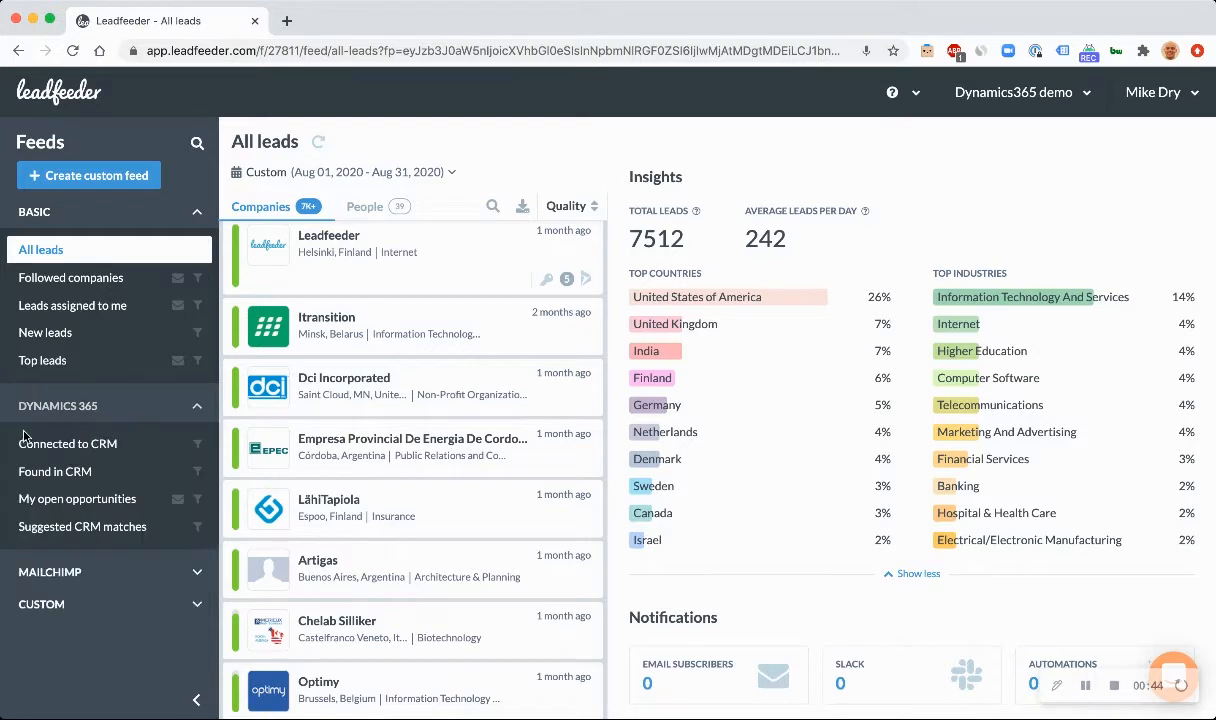
{"action": "left_click", "coordinate": [22, 528]}
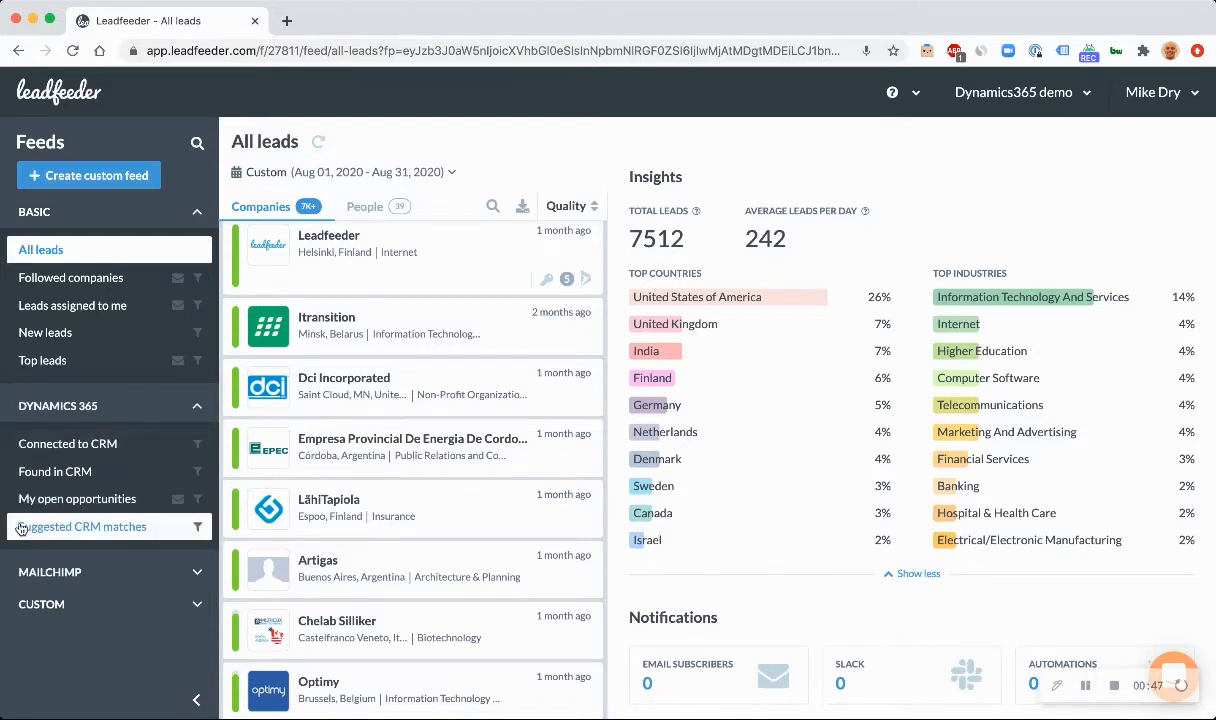
{"action": "left_click", "coordinate": [70, 555]}
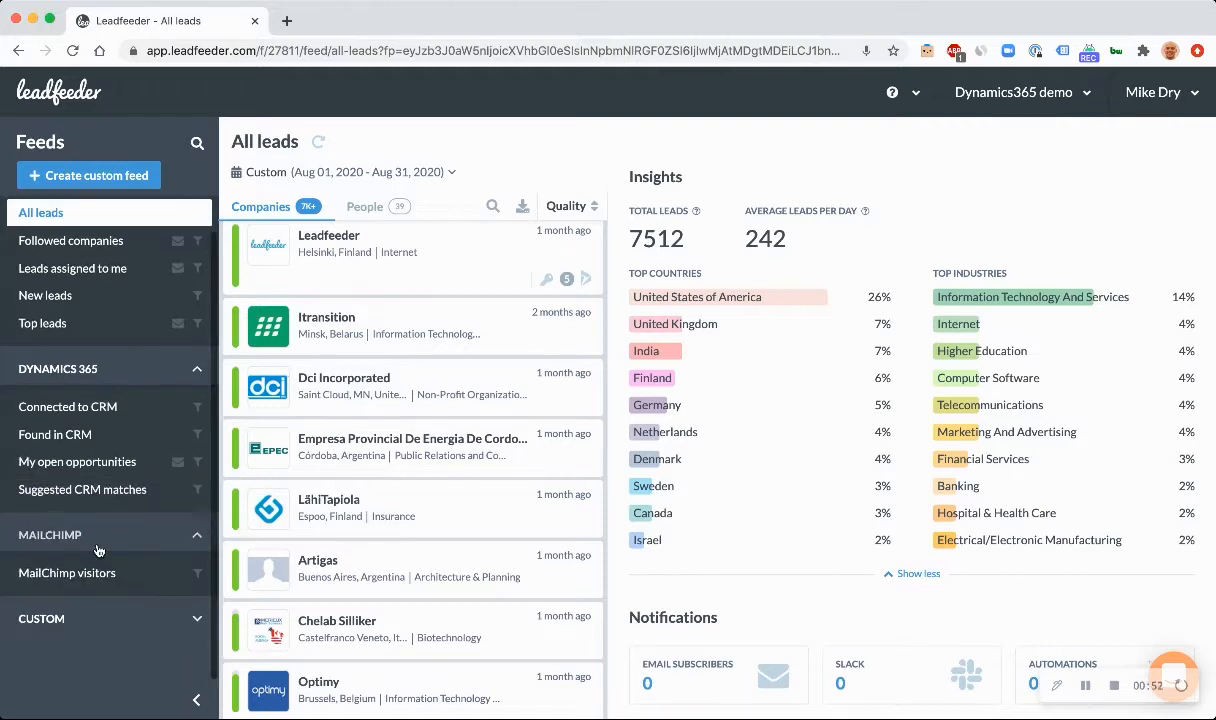
Expand the Custom feed group and look through the custom feeds it contains
{"action": "left_click", "coordinate": [87, 618]}
{"action": "scroll", "coordinate": [100, 610], "scroll_direction": "down", "scroll_amount": 3}
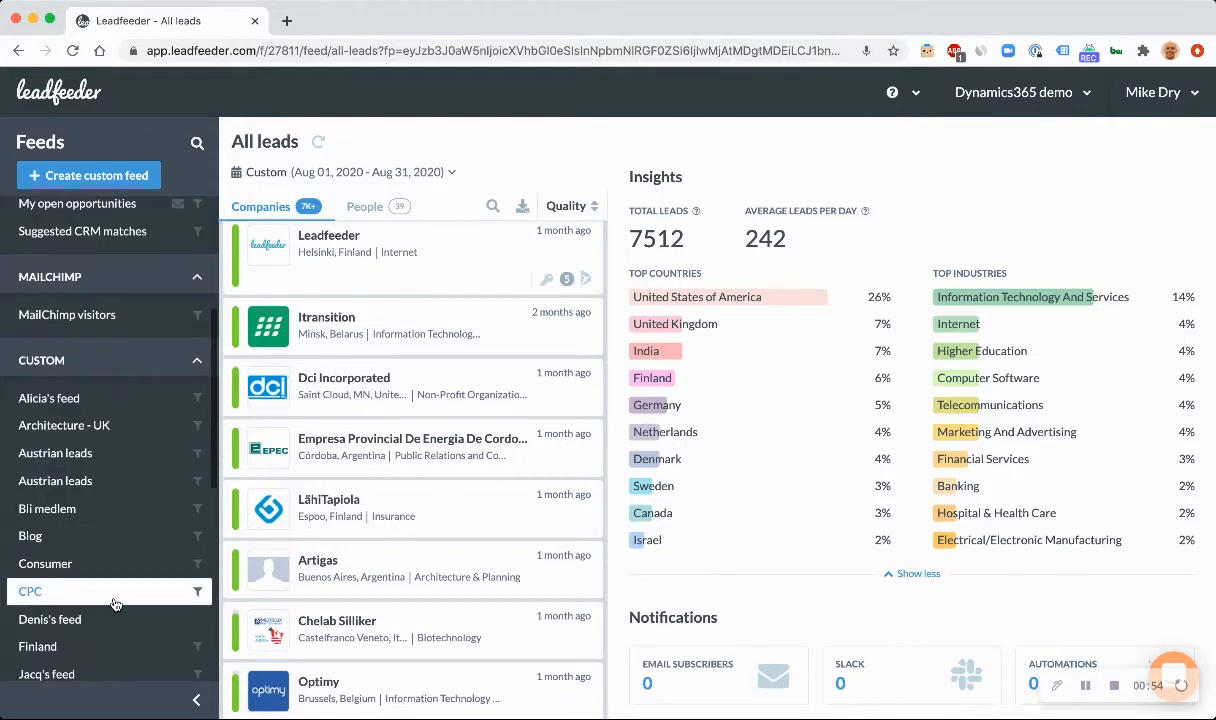
{"action": "scroll", "coordinate": [110, 600], "scroll_direction": "up", "scroll_amount": 2}
{"action": "scroll", "coordinate": [115, 604], "scroll_direction": "down", "scroll_amount": 1}
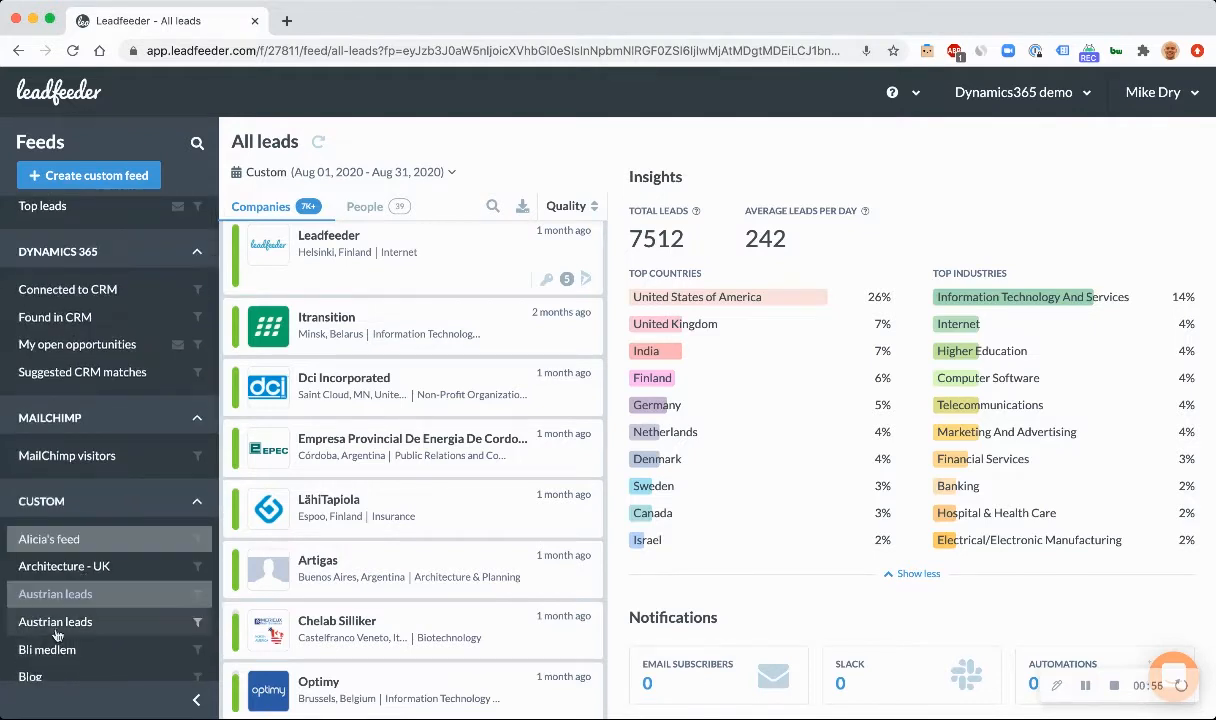
{"action": "left_click", "coordinate": [89, 647]}
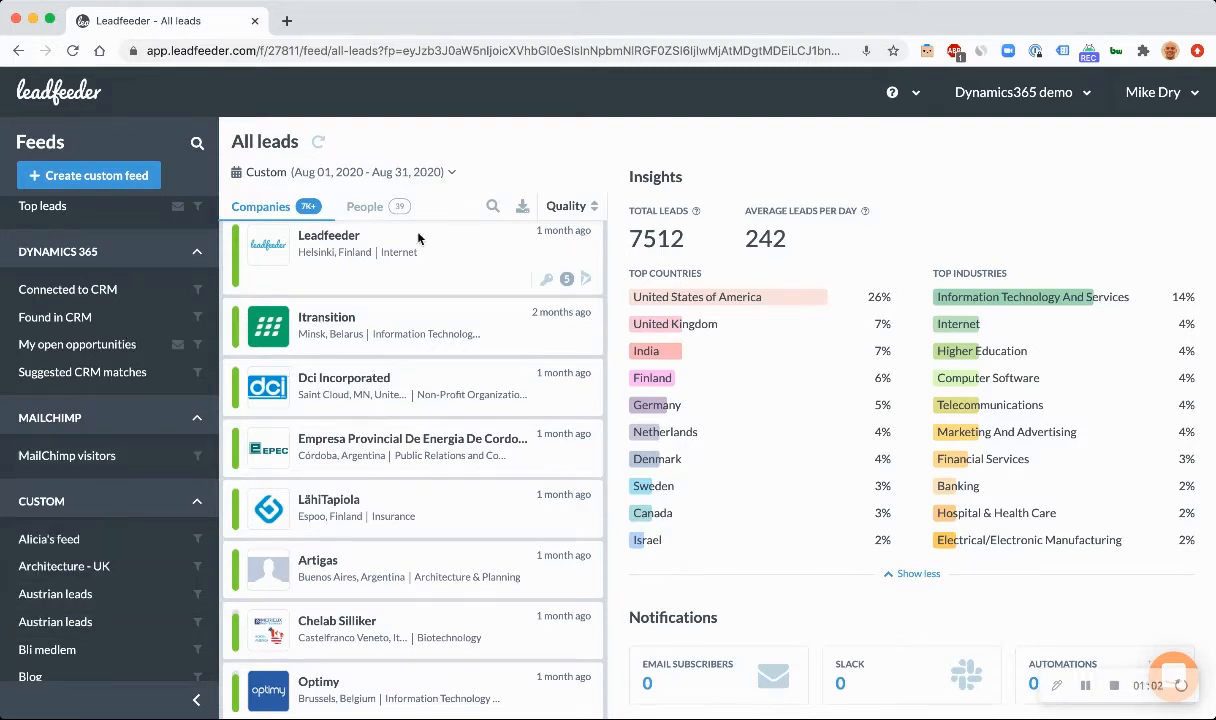
{"action": "scroll", "coordinate": [418, 394], "scroll_direction": "up", "scroll_amount": 2}
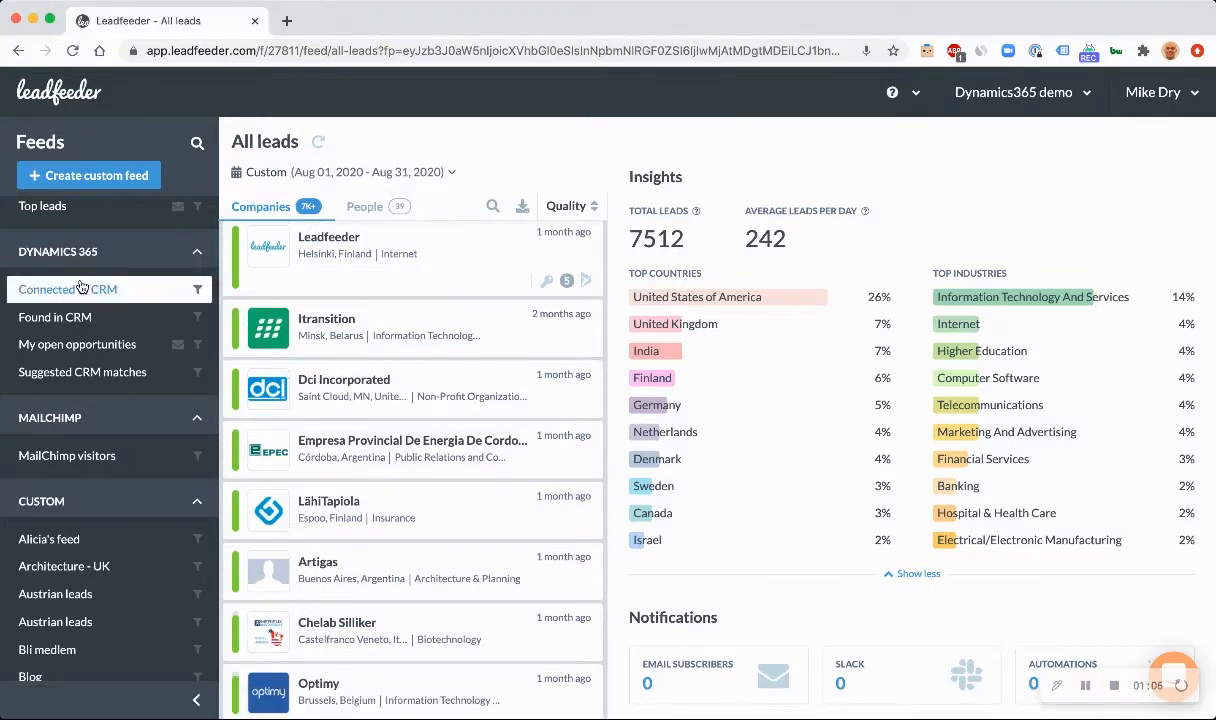
{"action": "scroll", "coordinate": [63, 275], "scroll_direction": "up", "scroll_amount": 3}
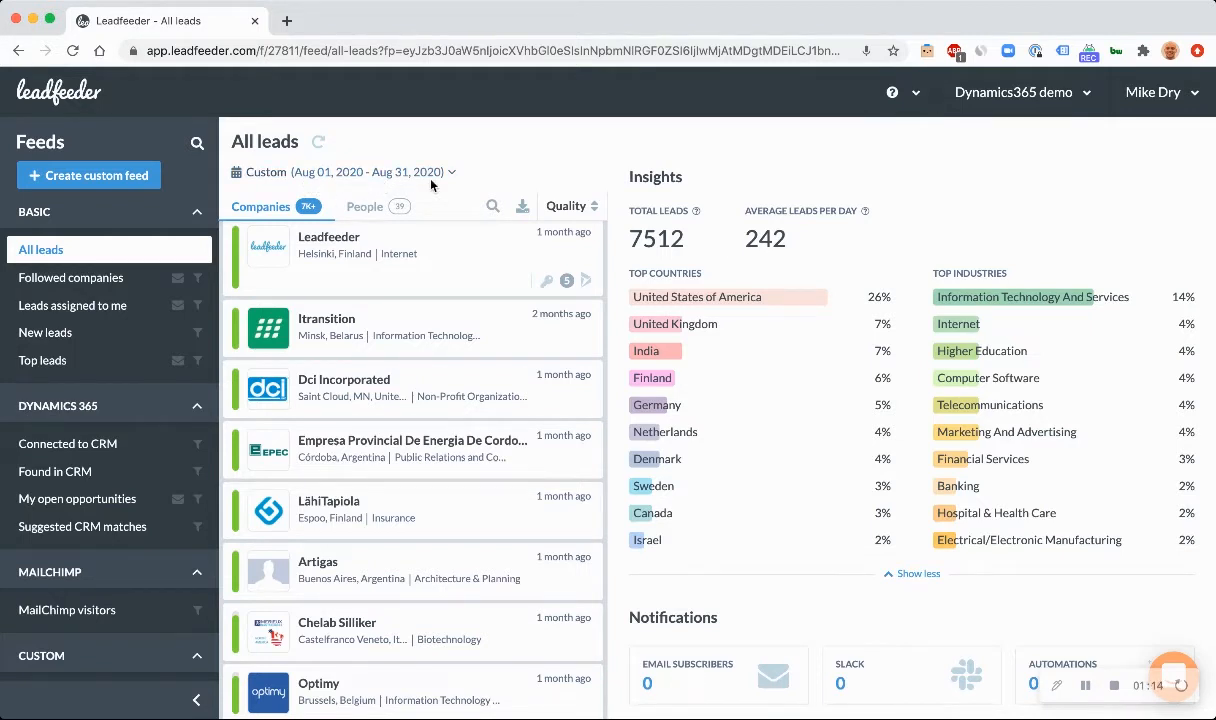
Check which sorting options are available for the All leads company list, keeping the sort by quality
{"action": "left_click", "coordinate": [578, 210]}
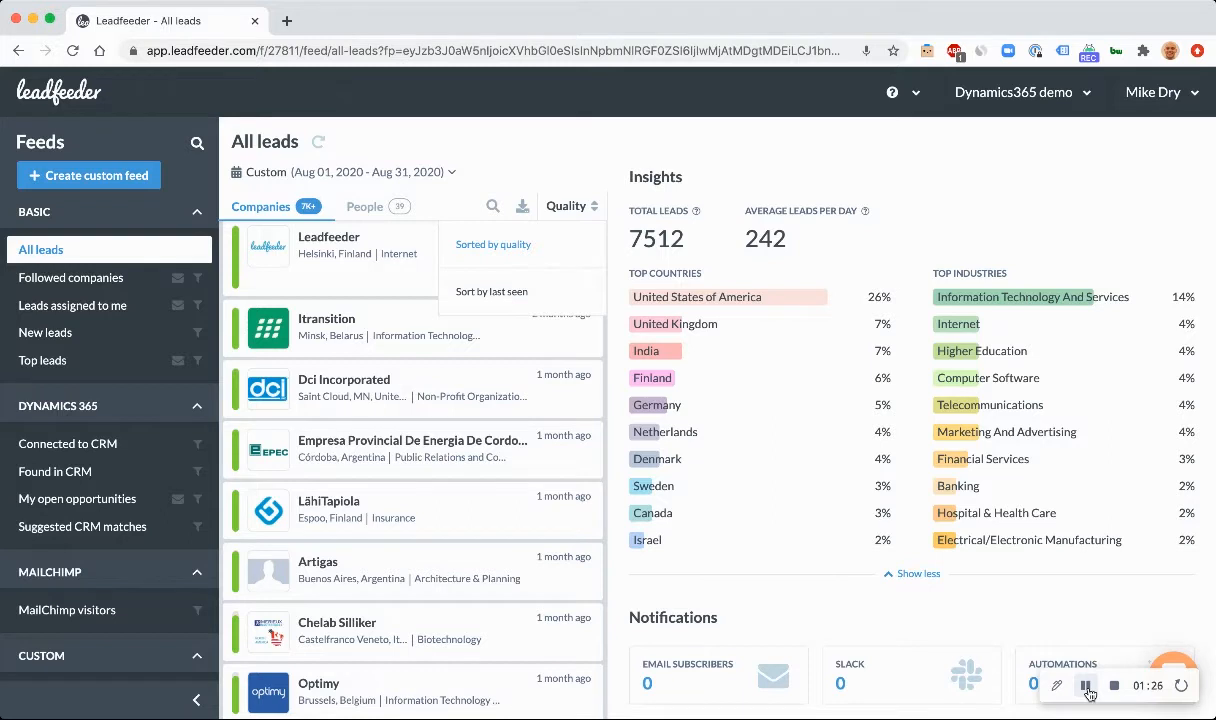
{"action": "left_click", "coordinate": [521, 149]}
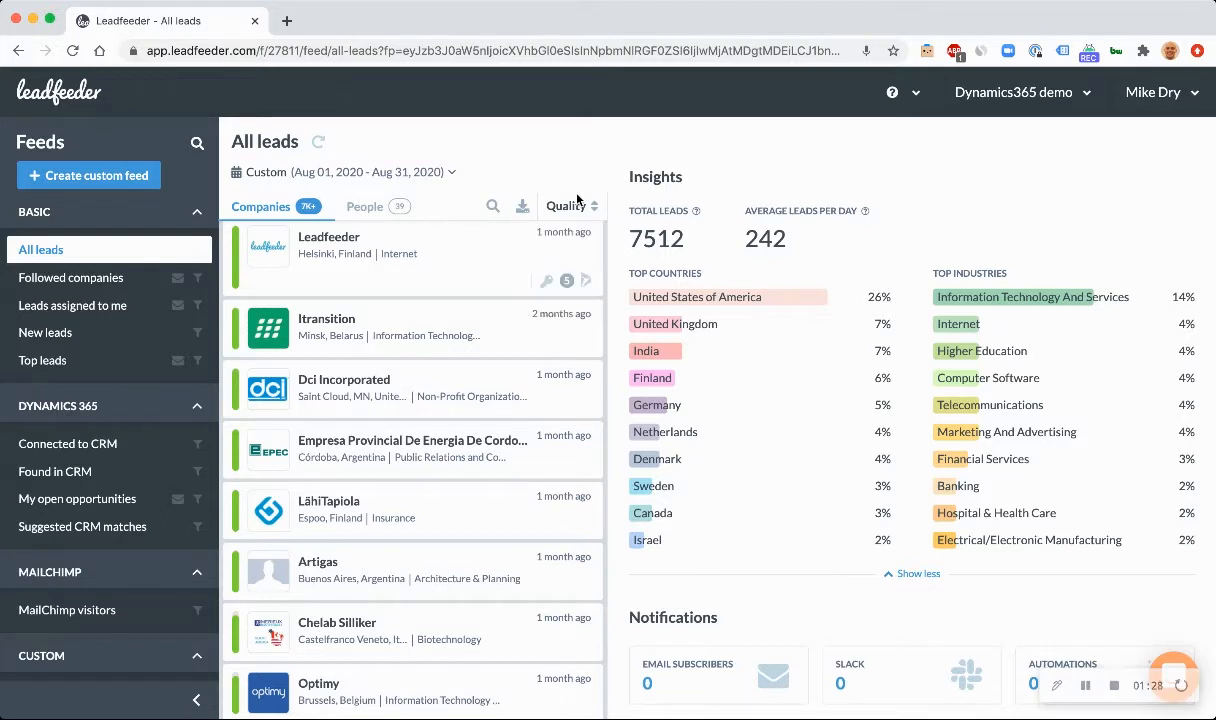
{"action": "scroll", "coordinate": [510, 304], "scroll_direction": "up", "scroll_amount": 1}
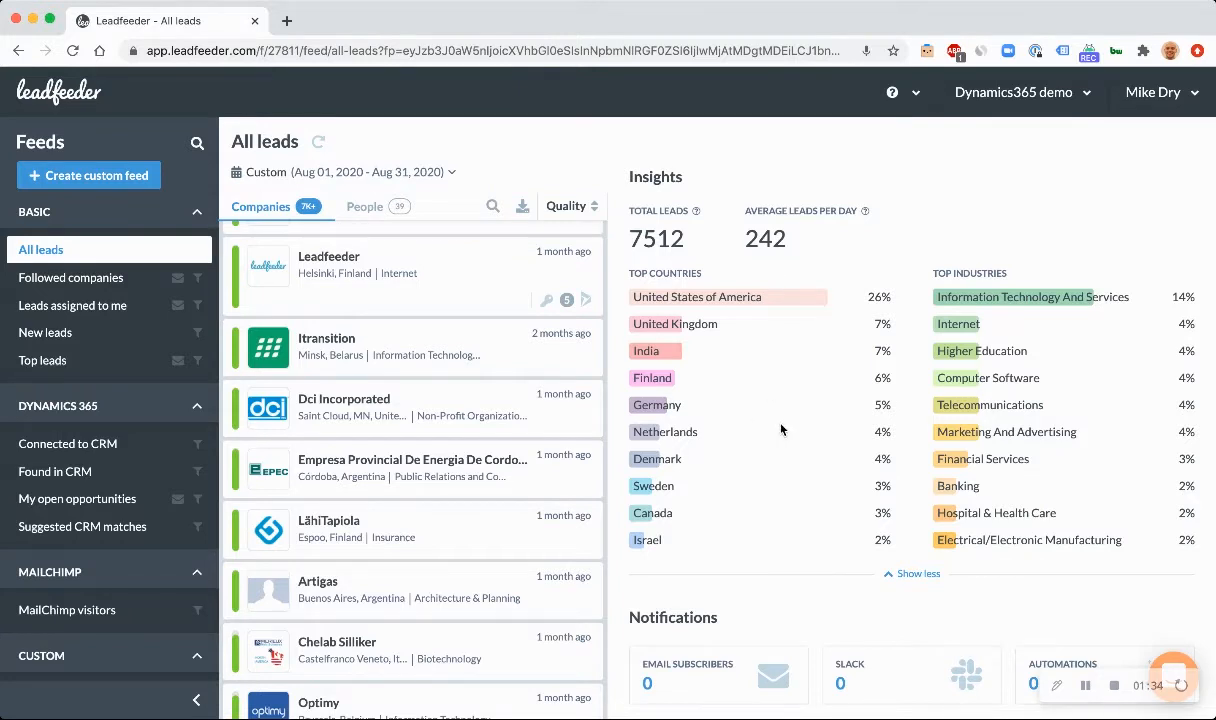
Review the All leads insights: total leads, average leads per day, top countries and top industries
{"action": "left_click_drag", "start_coordinate": [626, 238], "coordinate": [682, 243]}
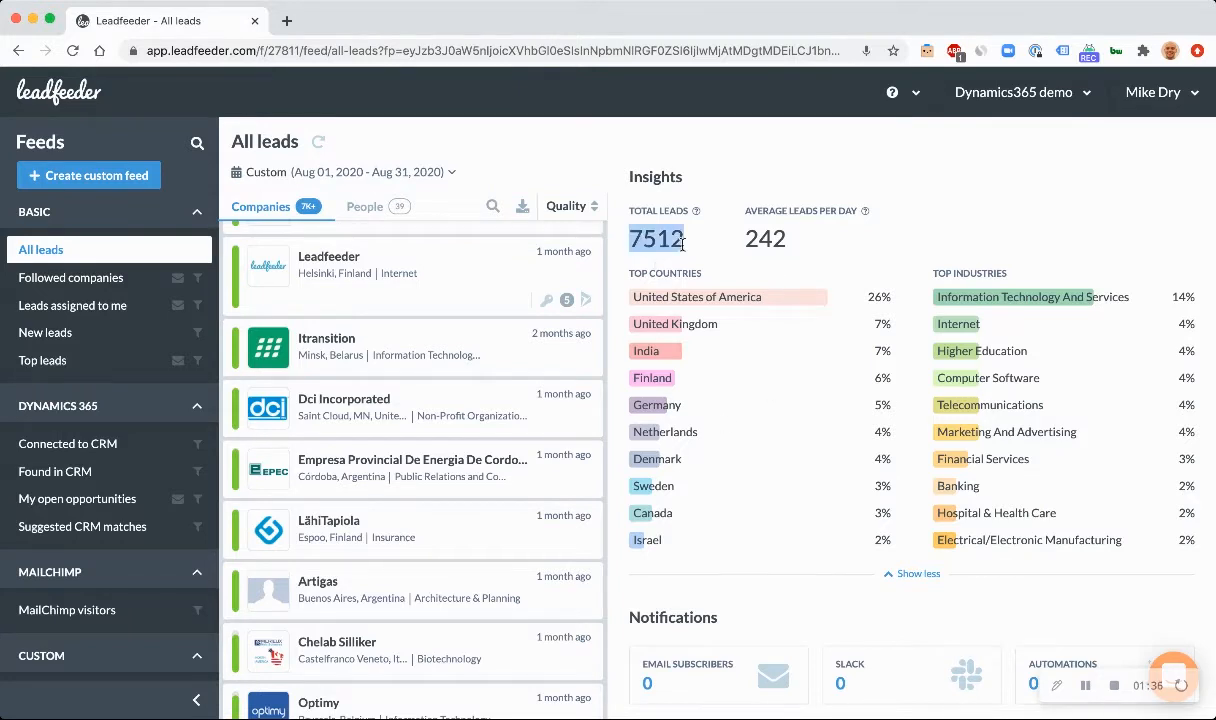
{"action": "left_click", "coordinate": [692, 239]}
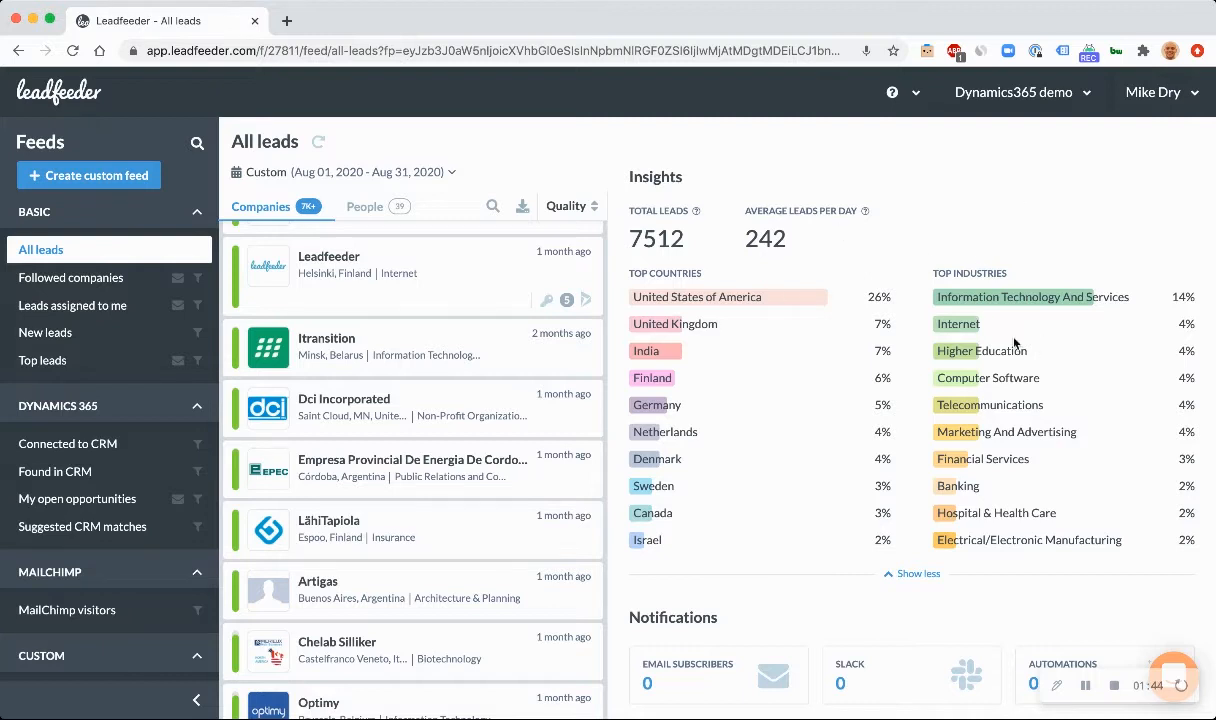
{"action": "scroll", "coordinate": [893, 407], "scroll_direction": "down", "scroll_amount": 1}
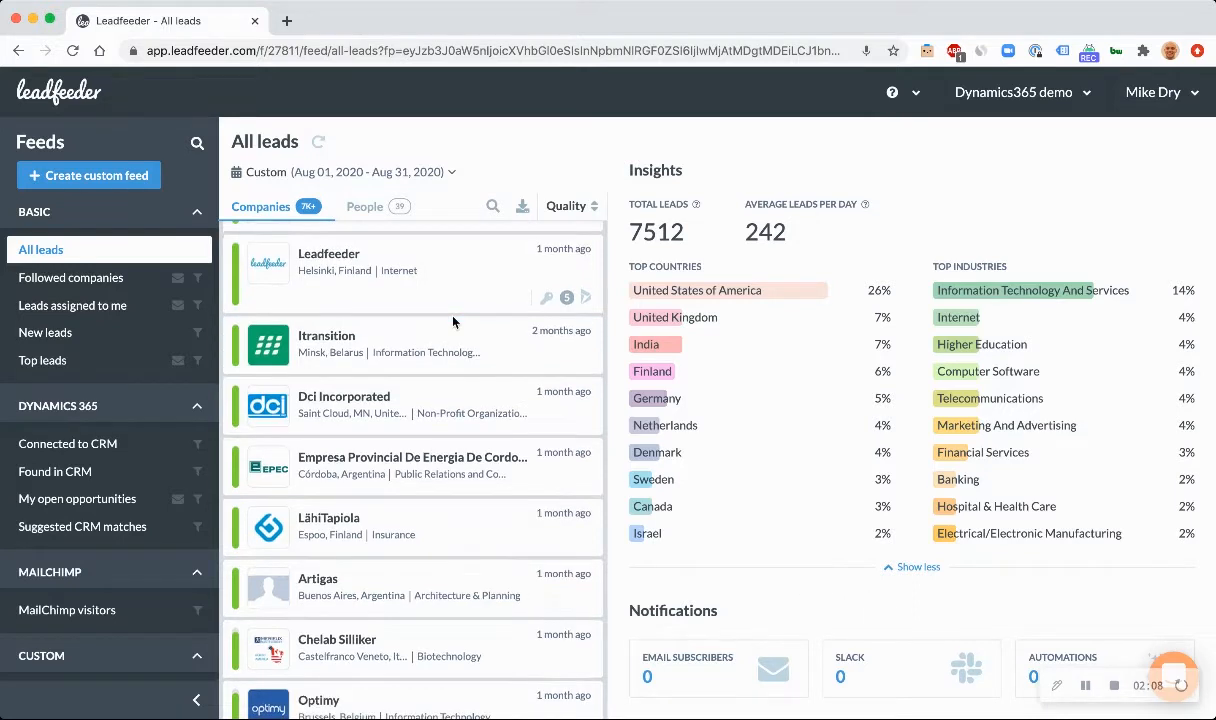
Open the Leadfeeder company from the lead list and review its visits, contacts, Dynamics 365 tasks, opportunities and comments
{"action": "scroll", "coordinate": [453, 321], "scroll_direction": "down", "scroll_amount": 1}
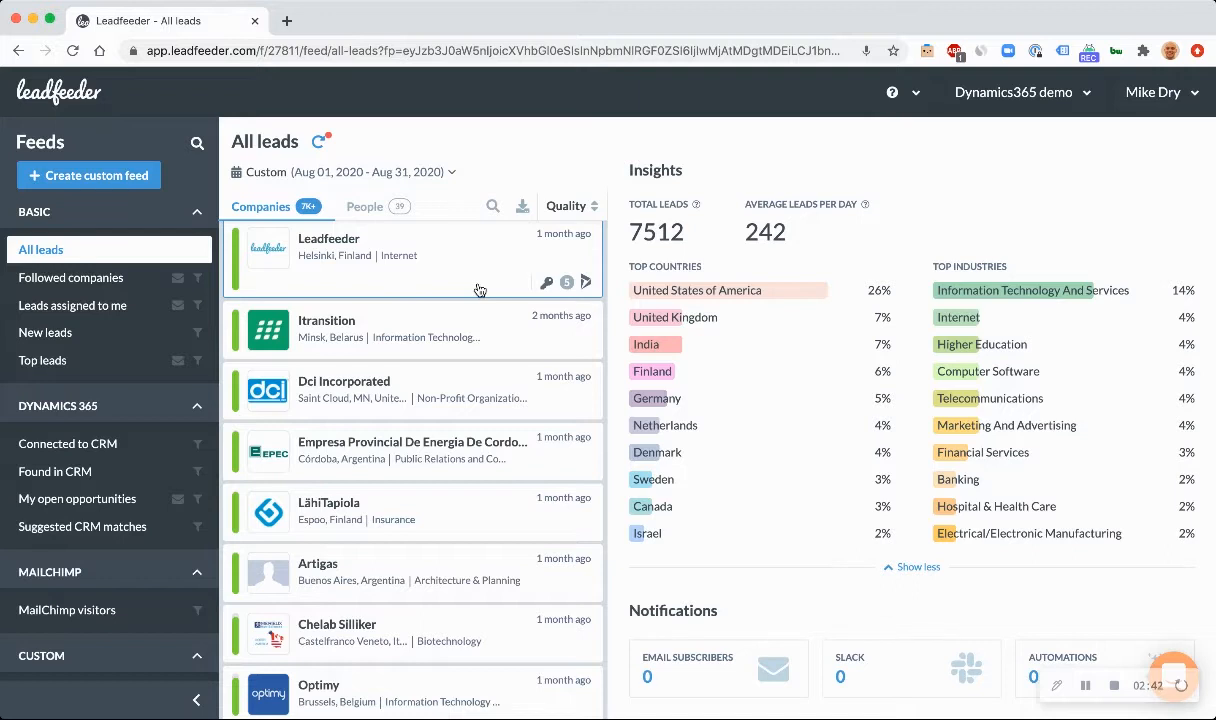
{"action": "left_click", "coordinate": [479, 289]}
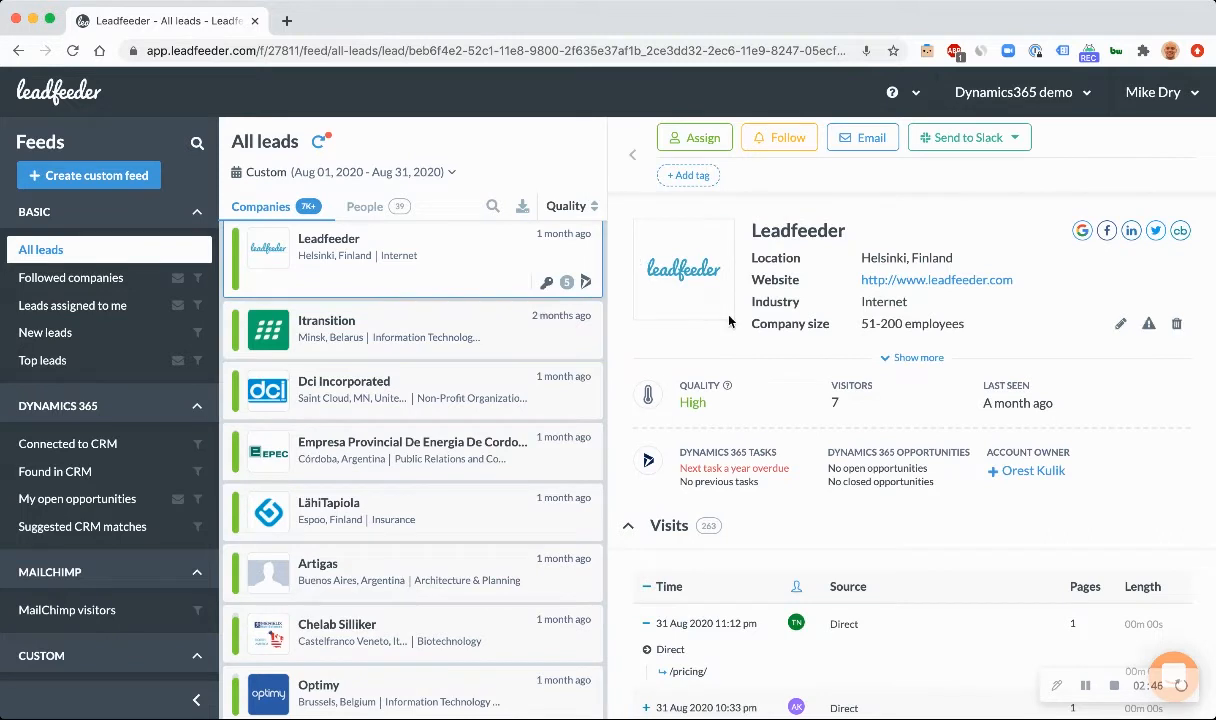
{"action": "scroll", "coordinate": [761, 335], "scroll_direction": "down", "scroll_amount": 1}
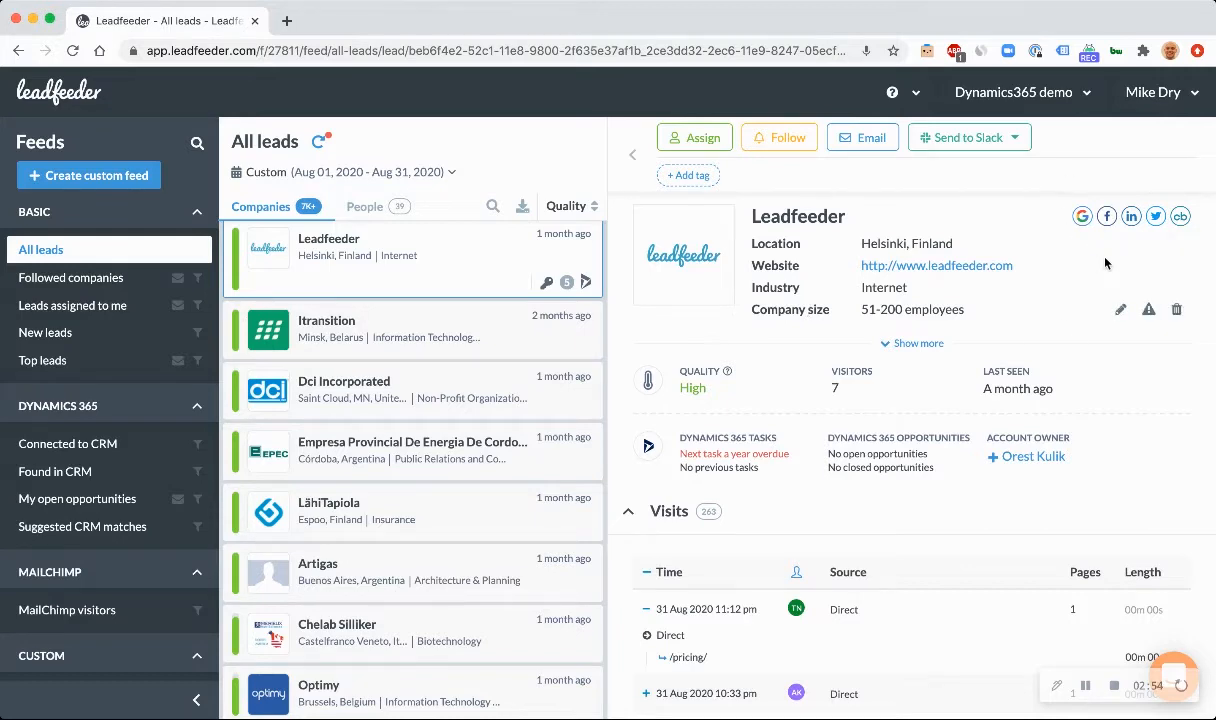
{"action": "scroll", "coordinate": [1098, 262], "scroll_direction": "down", "scroll_amount": 15}
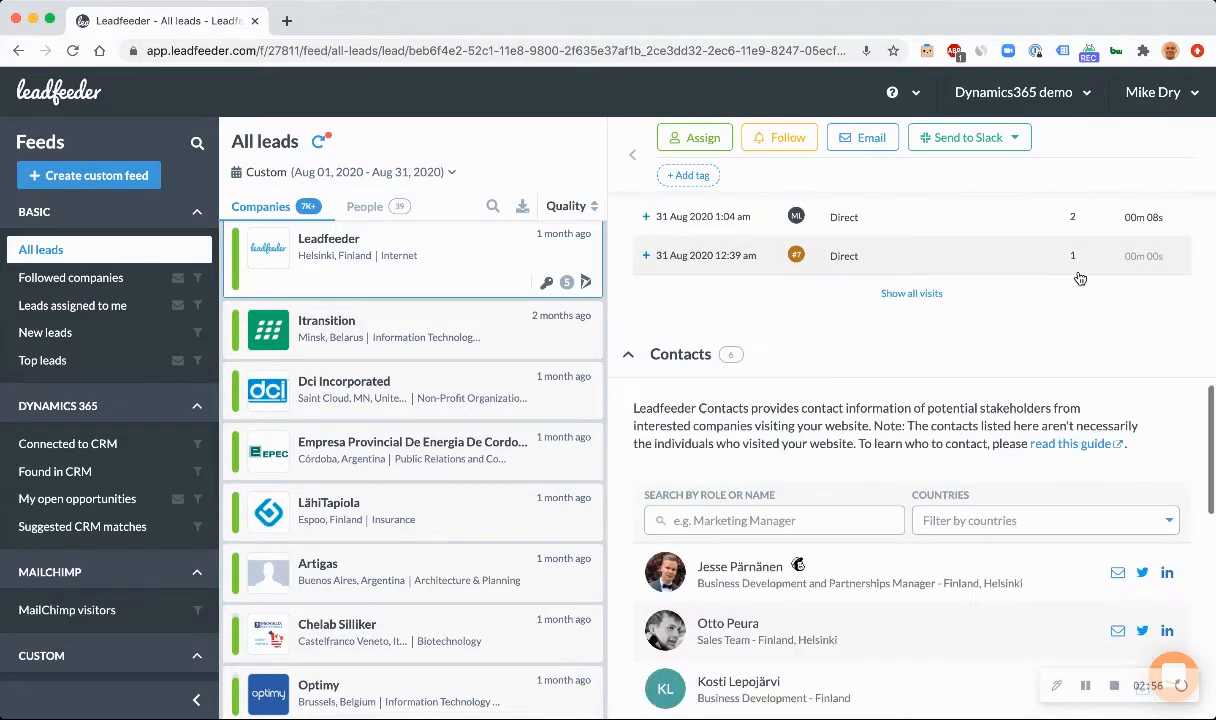
{"action": "scroll", "coordinate": [1079, 277], "scroll_direction": "up", "scroll_amount": 15}
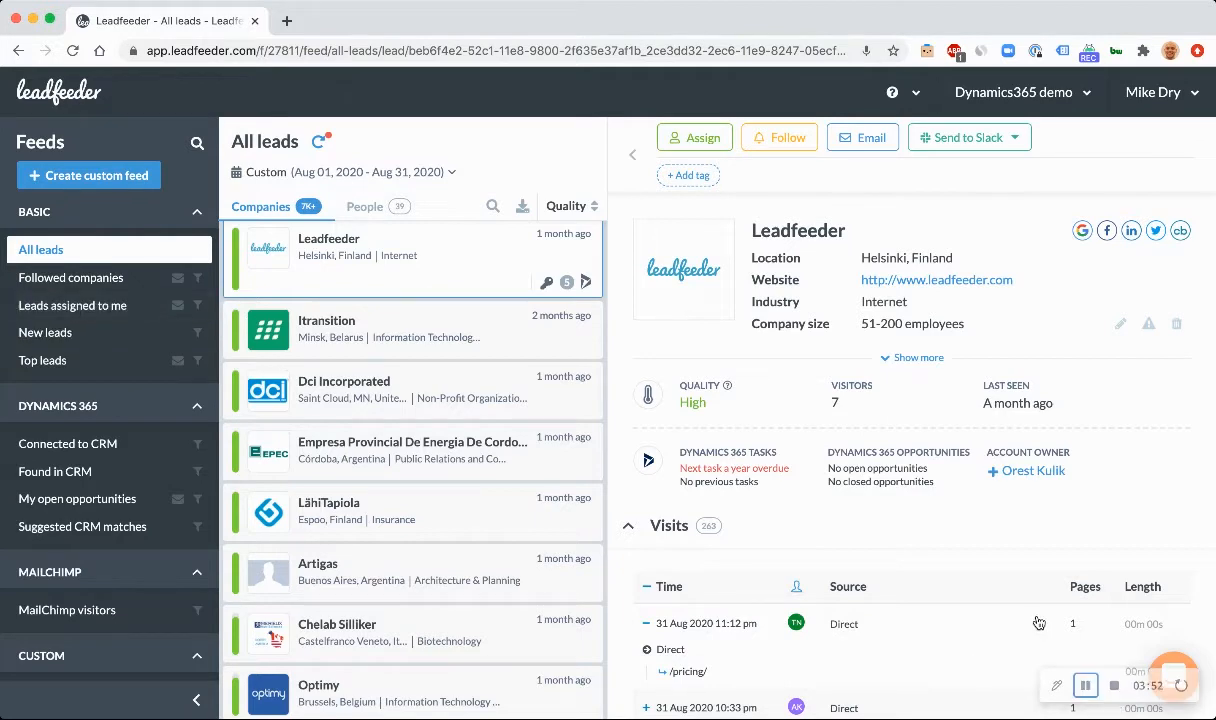
{"action": "scroll", "coordinate": [1039, 624], "scroll_direction": "down", "scroll_amount": 20}
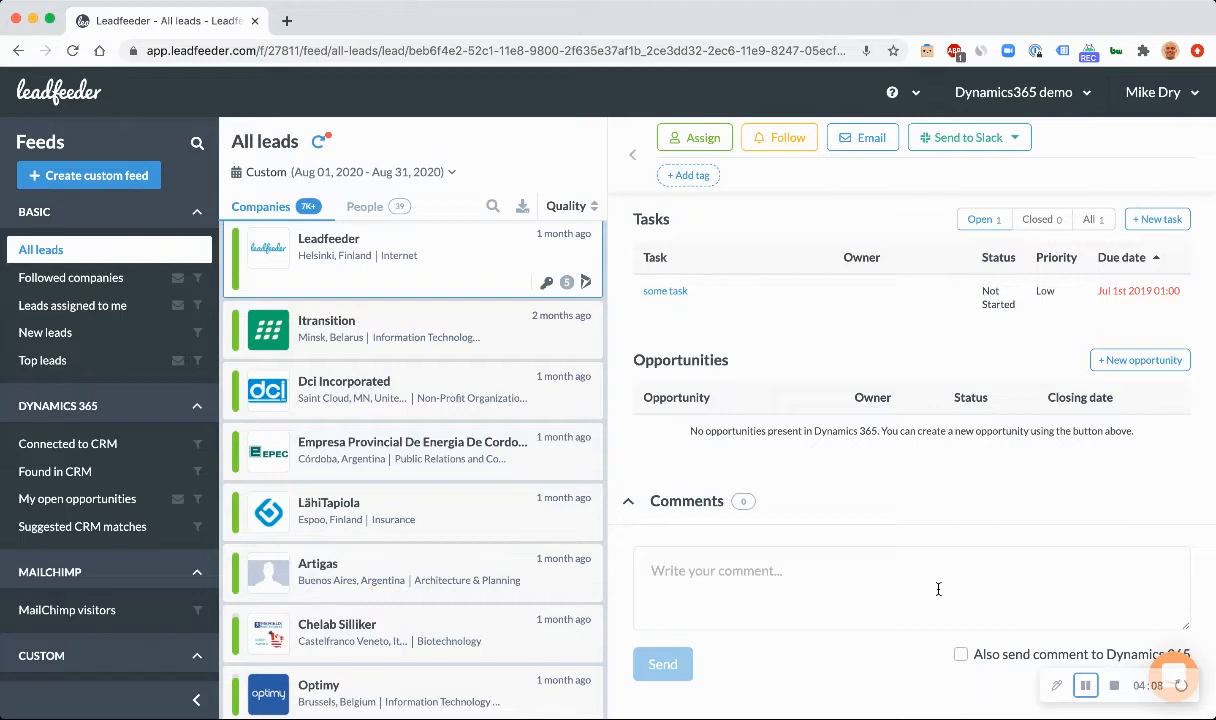
{"action": "scroll", "coordinate": [938, 589], "scroll_direction": "up", "scroll_amount": 5}
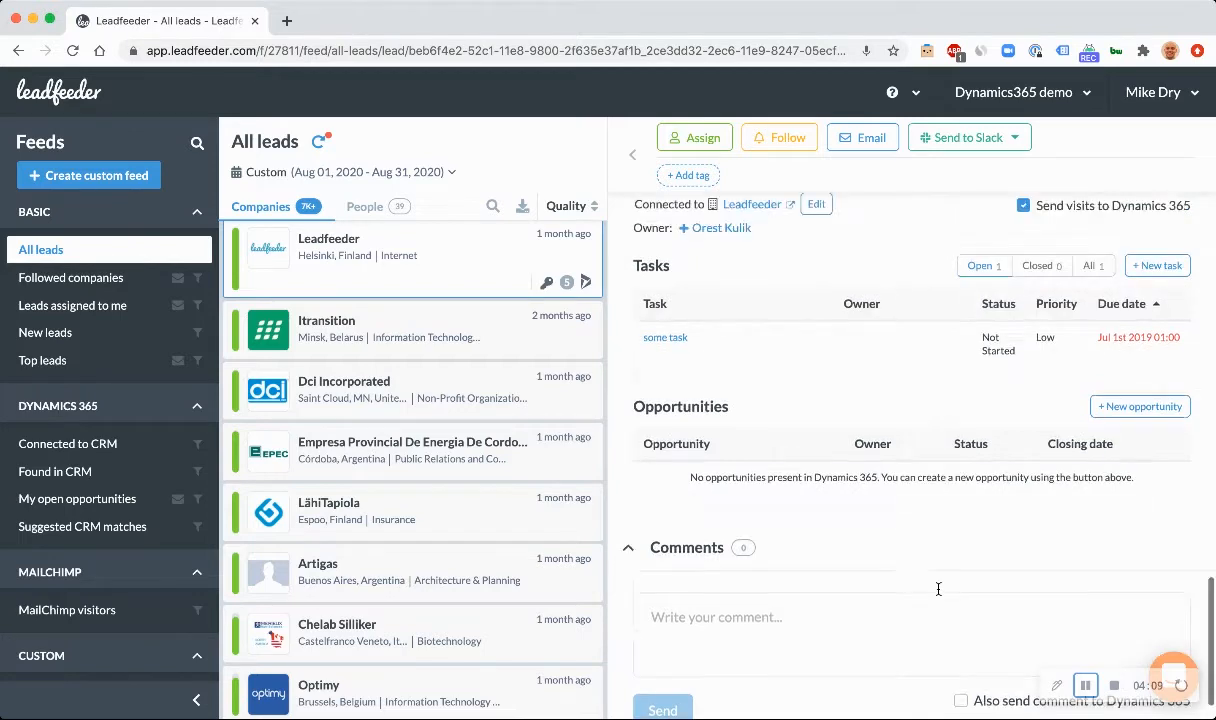
Follow the Leadfeeder company and unfollow it again
{"action": "left_click", "coordinate": [786, 145]}
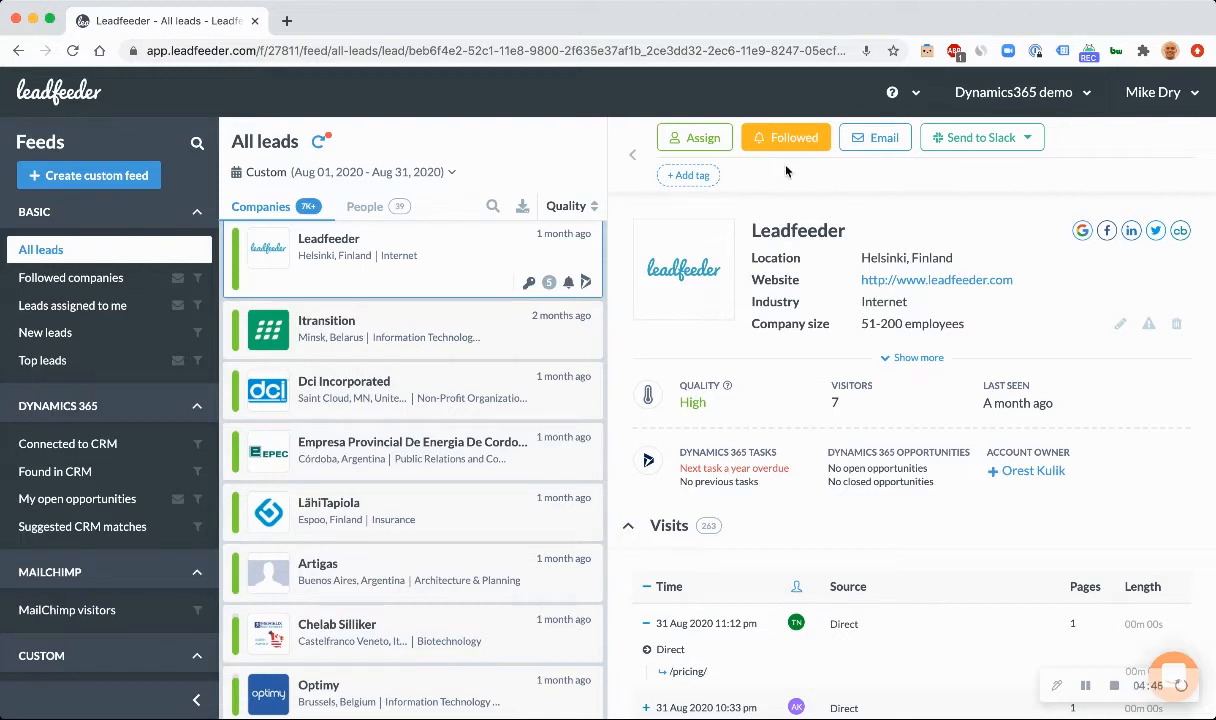
{"action": "left_click", "coordinate": [788, 148]}
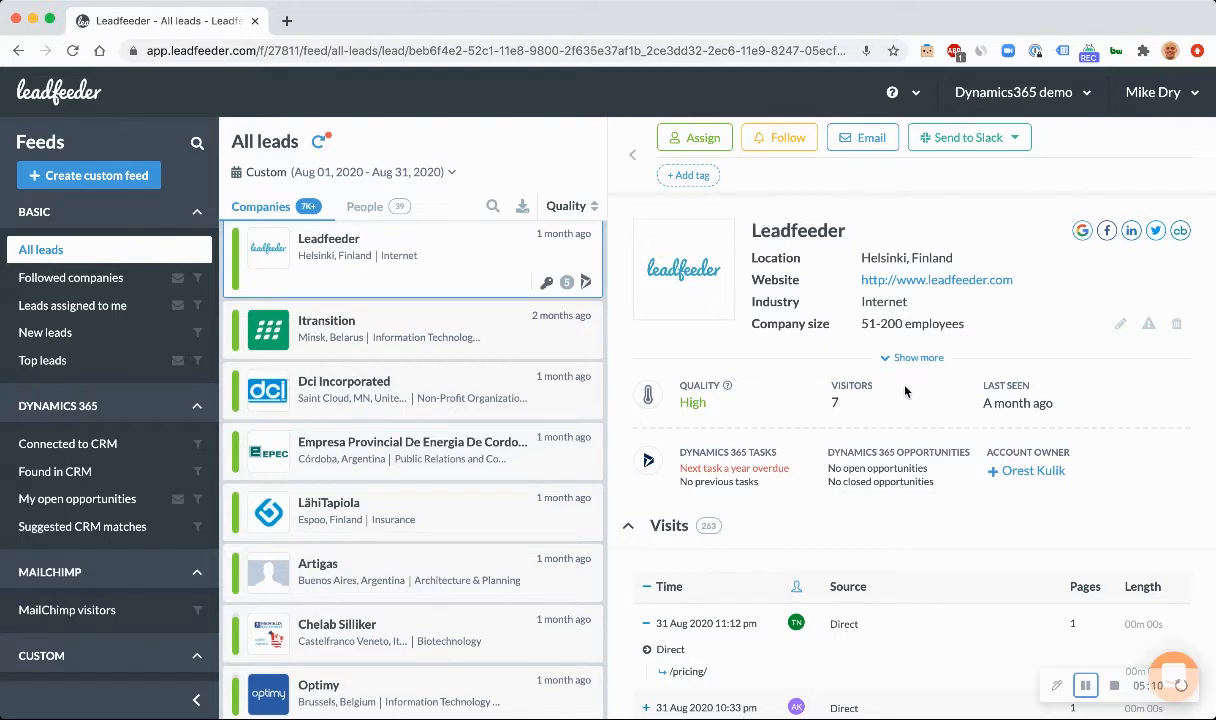
Tag the Leadfeeder company as "prospect" and remove the tag again
{"action": "left_click", "coordinate": [689, 176]}
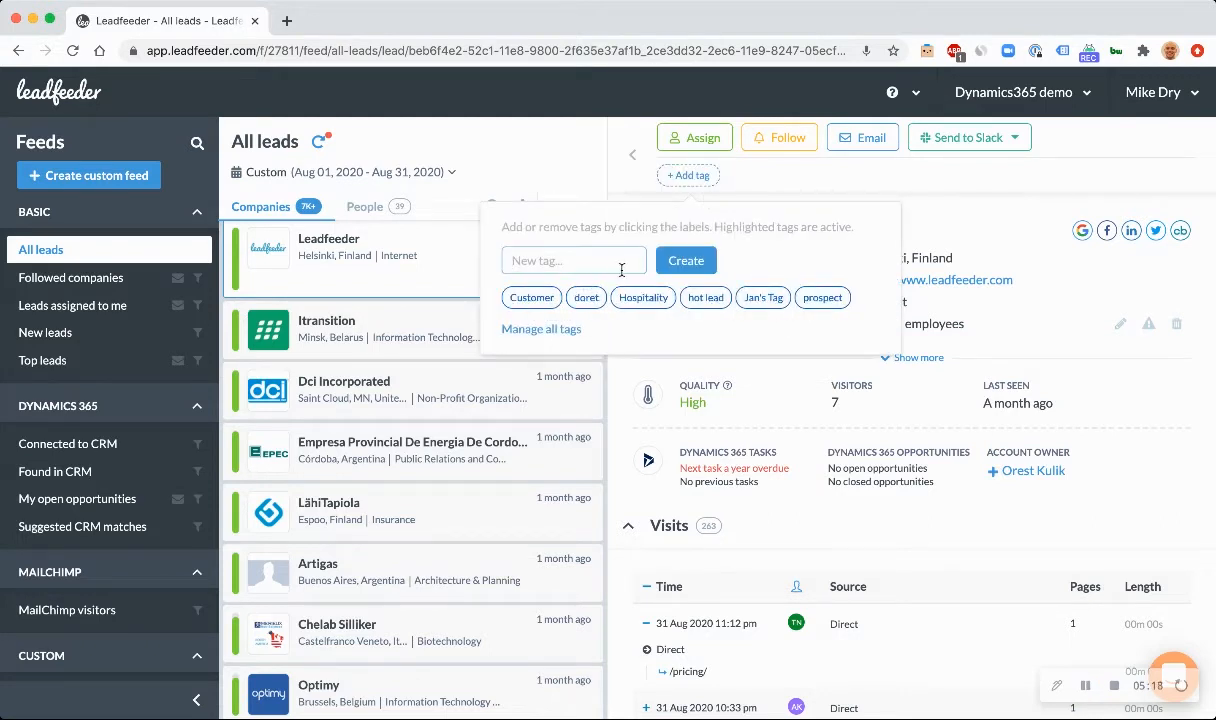
{"action": "left_click", "coordinate": [819, 300]}
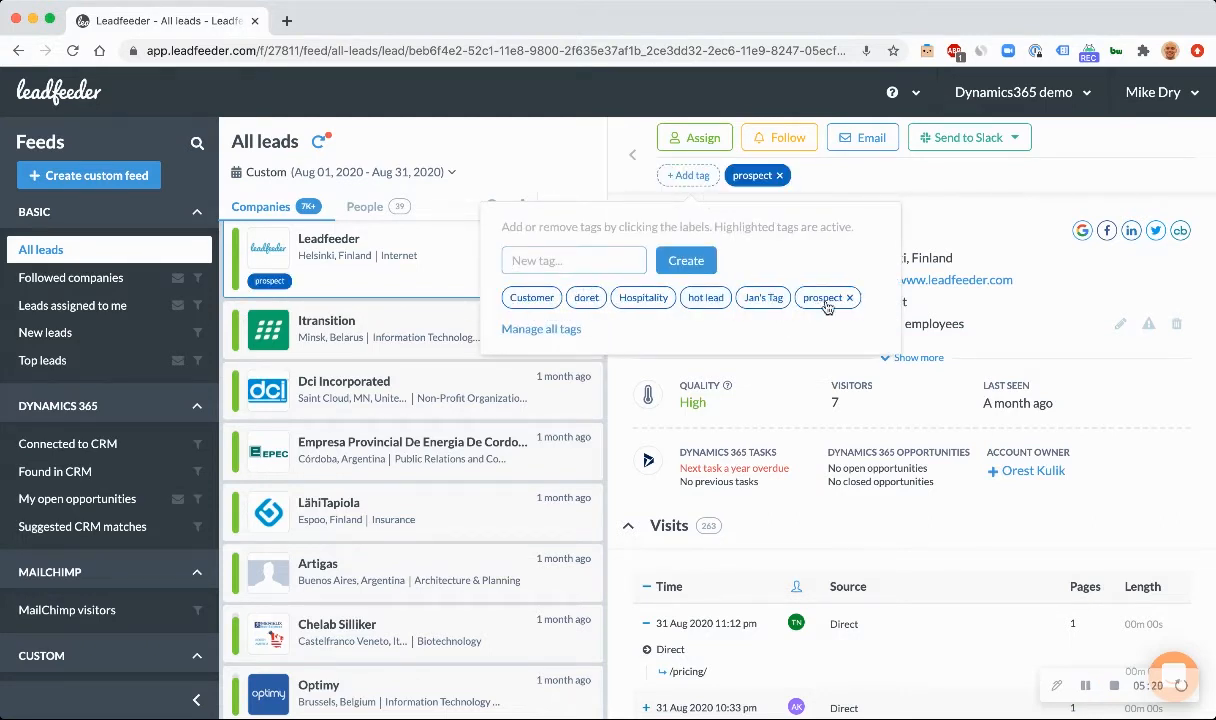
{"action": "left_click", "coordinate": [984, 208]}
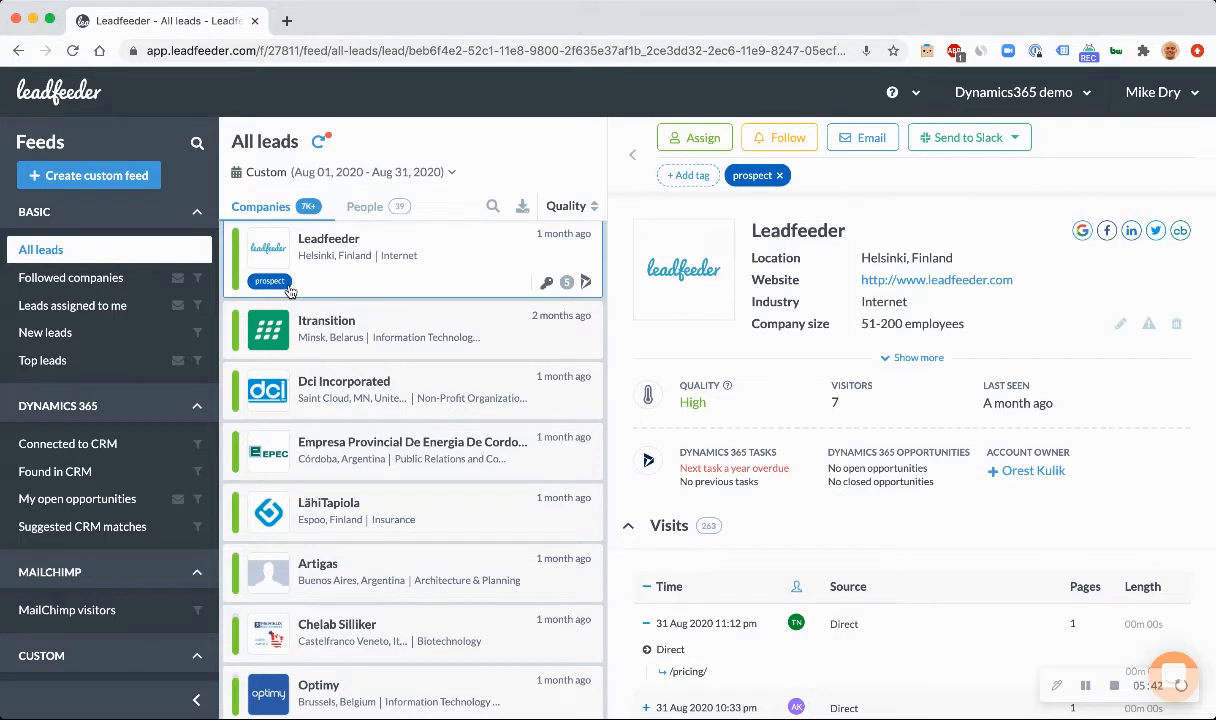
{"action": "left_click", "coordinate": [780, 176]}
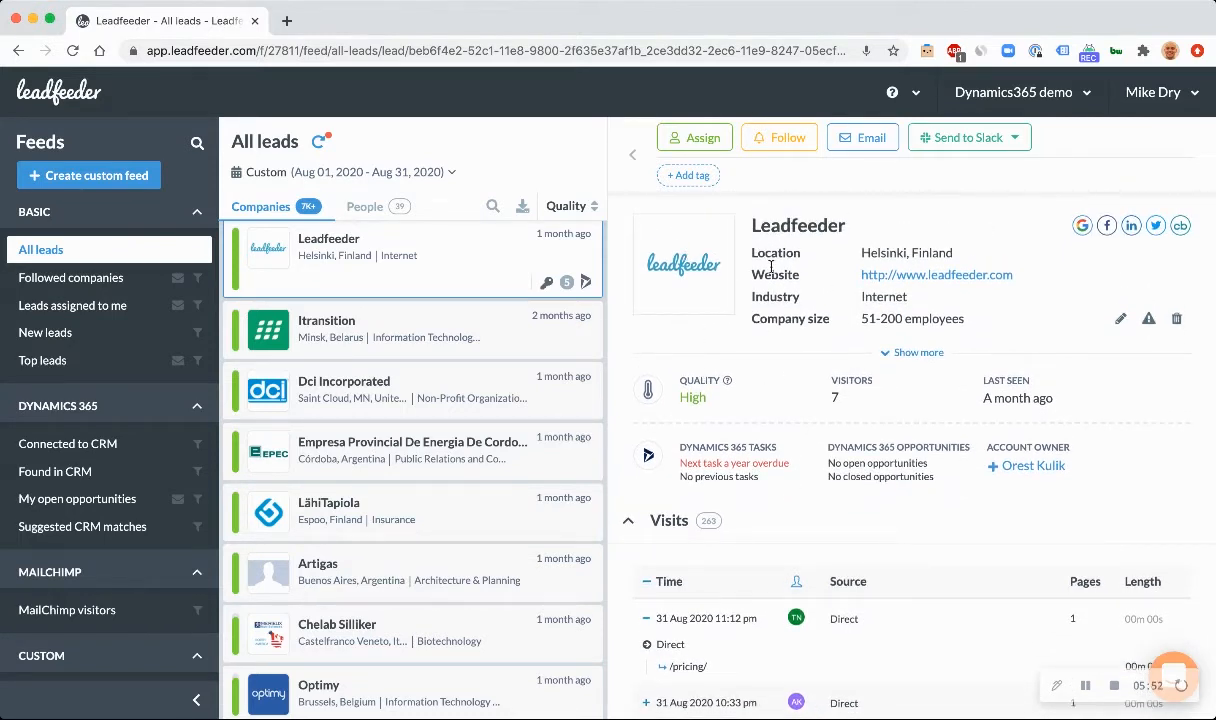
Examine the Leadfeeder company's location, website, industry and company size
{"action": "left_click_drag", "start_coordinate": [787, 251], "coordinate": [979, 257]}
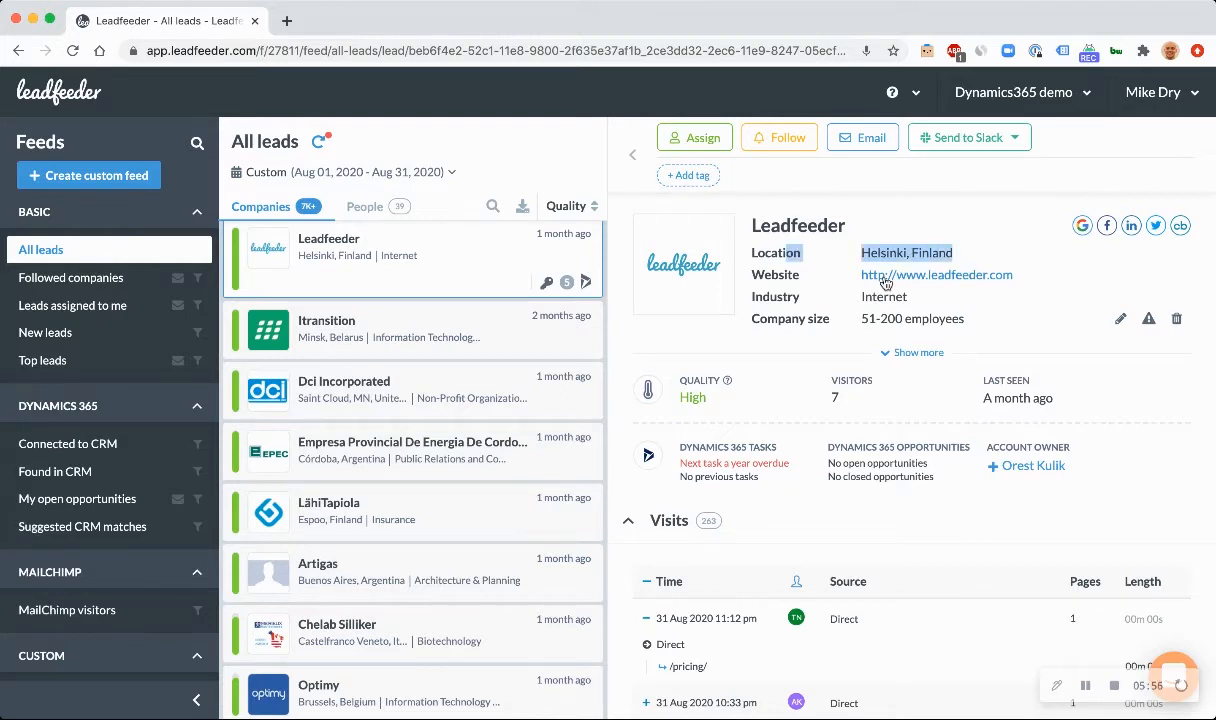
{"action": "left_click_drag", "start_coordinate": [907, 296], "coordinate": [965, 318]}
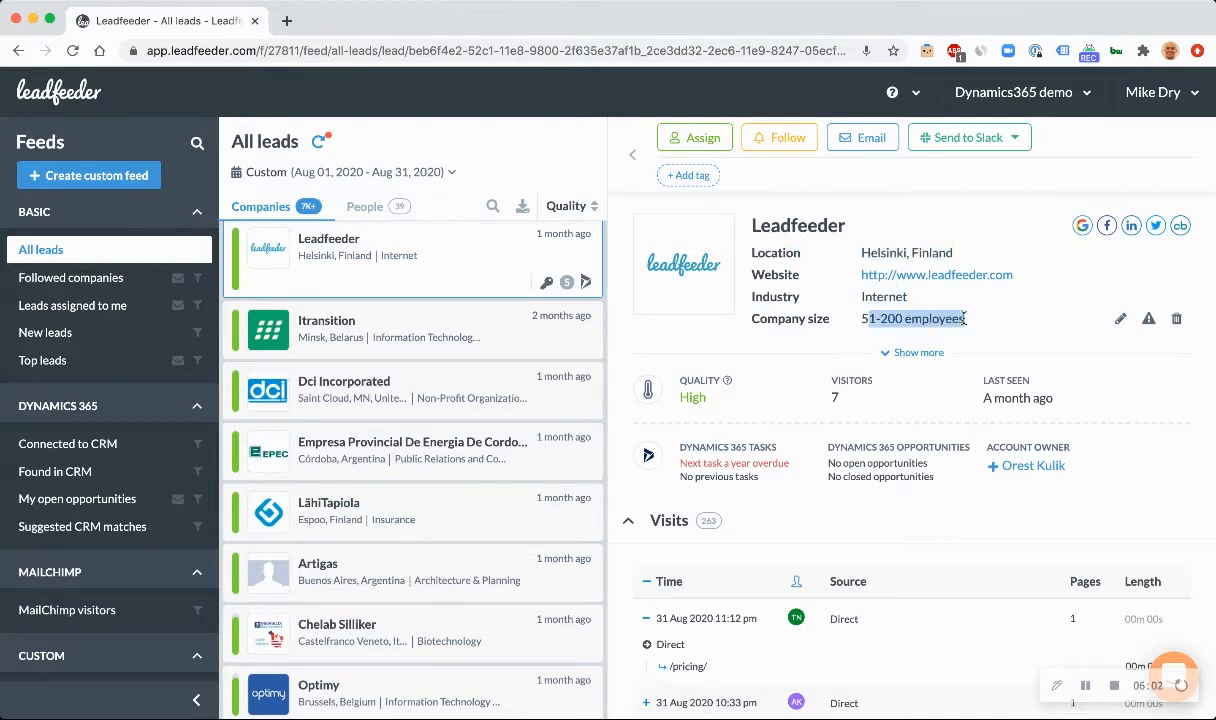
{"action": "left_click", "coordinate": [965, 318]}
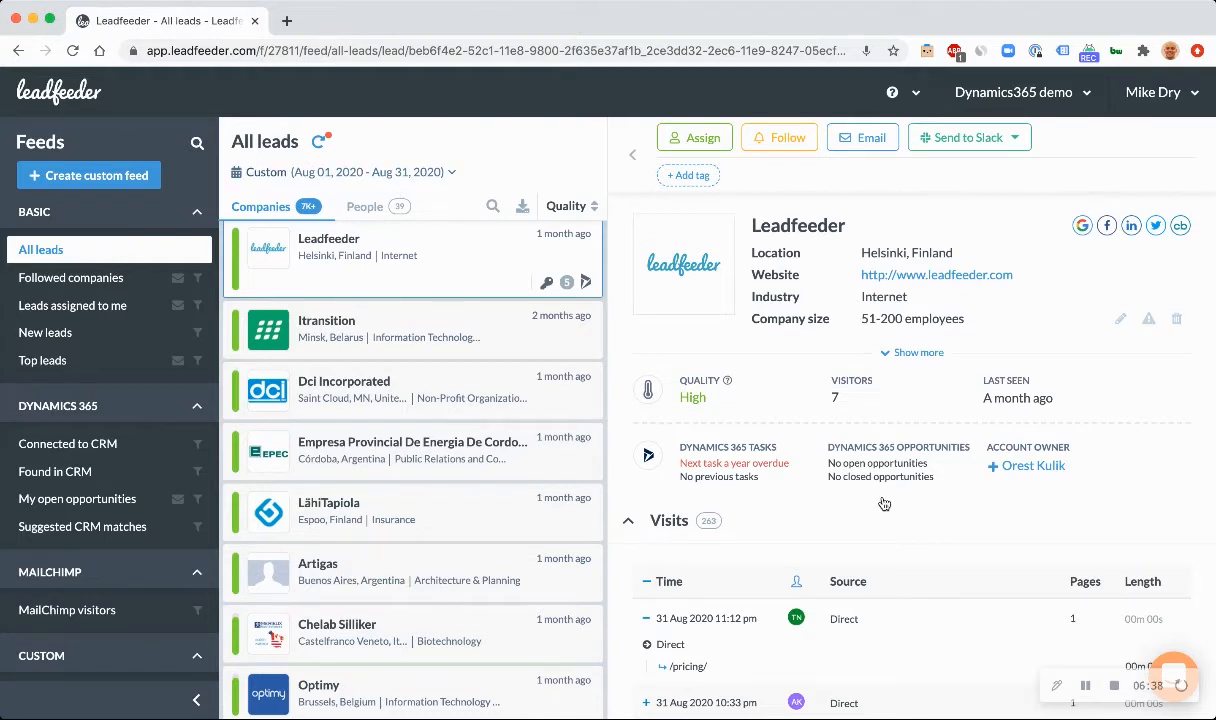
Examine the Leadfeeder company's quality, visitor, last-seen and Dynamics 365 summary above the visits list
{"action": "scroll", "coordinate": [884, 504], "scroll_direction": "down", "scroll_amount": 3}
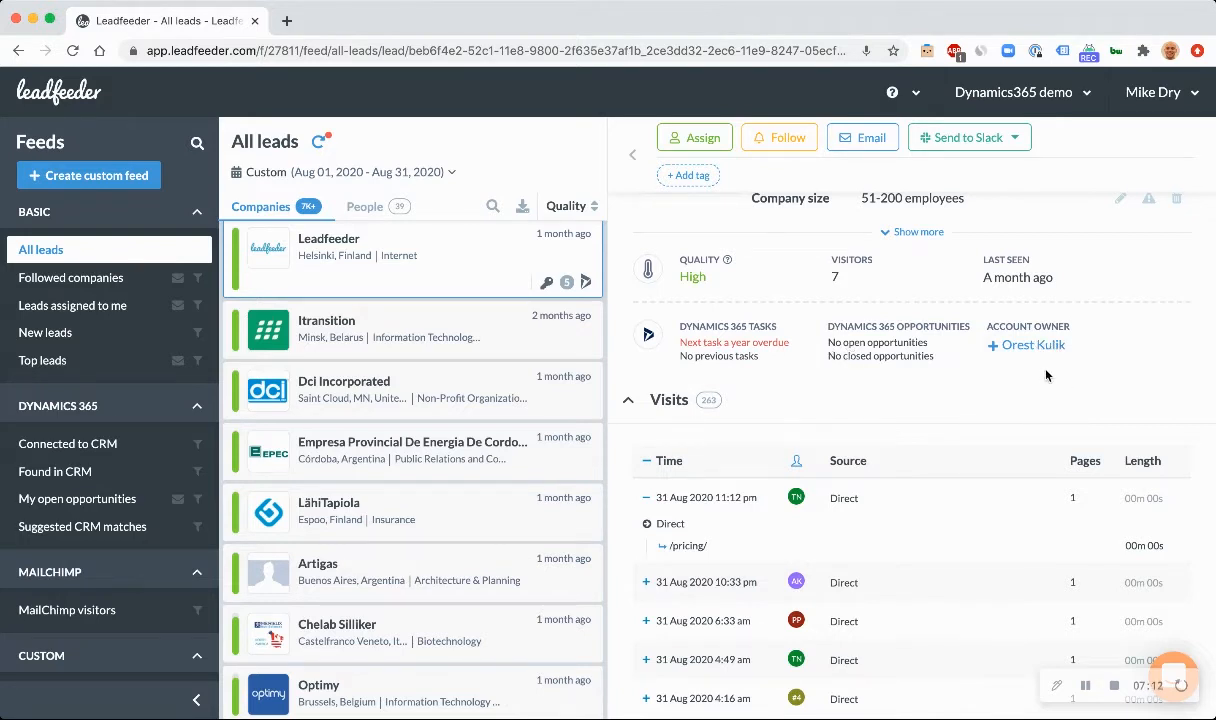
{"action": "scroll", "coordinate": [1046, 374], "scroll_direction": "down", "scroll_amount": 1}
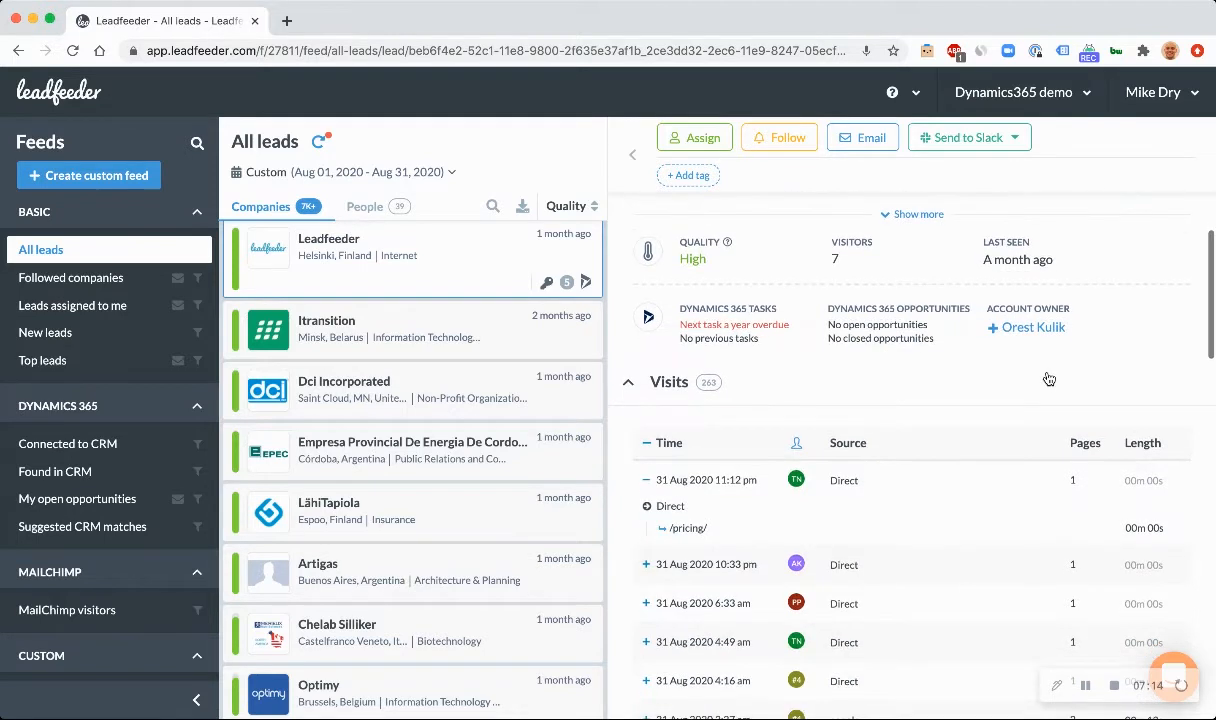
{"action": "left_click_drag", "start_coordinate": [982, 256], "coordinate": [1063, 262]}
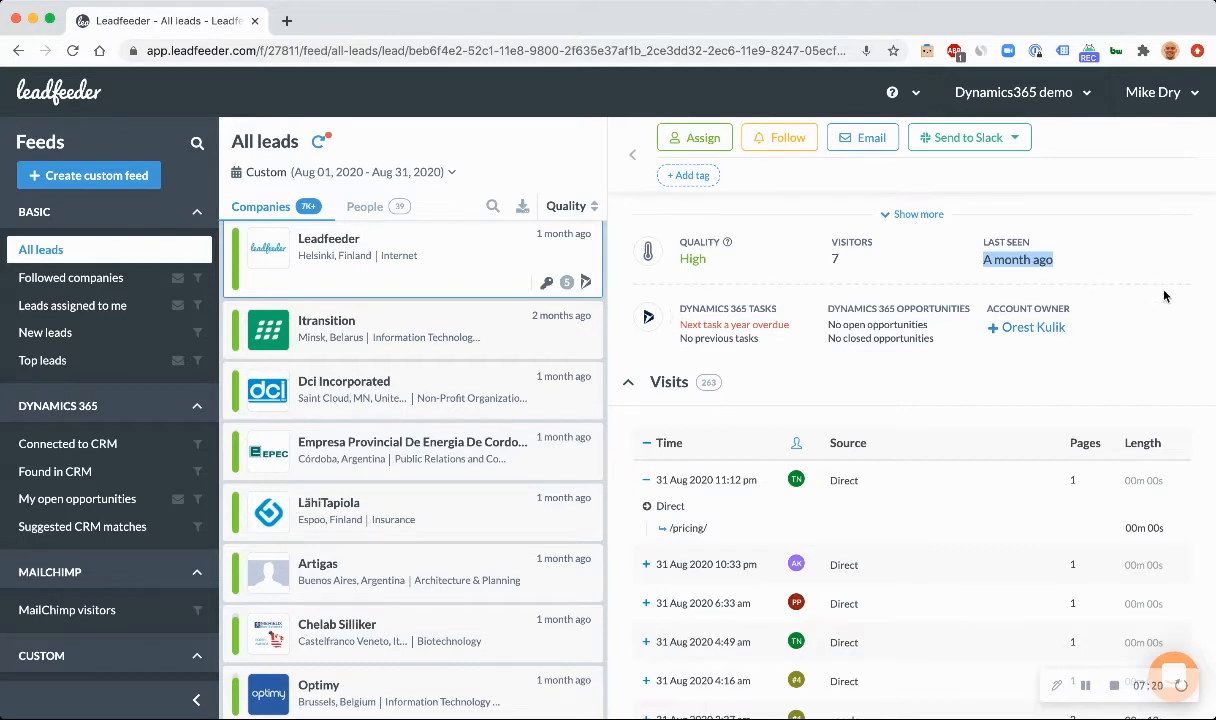
Examine the Leadfeeder company's visits list down to its last shown entry
{"action": "left_click", "coordinate": [1063, 360]}
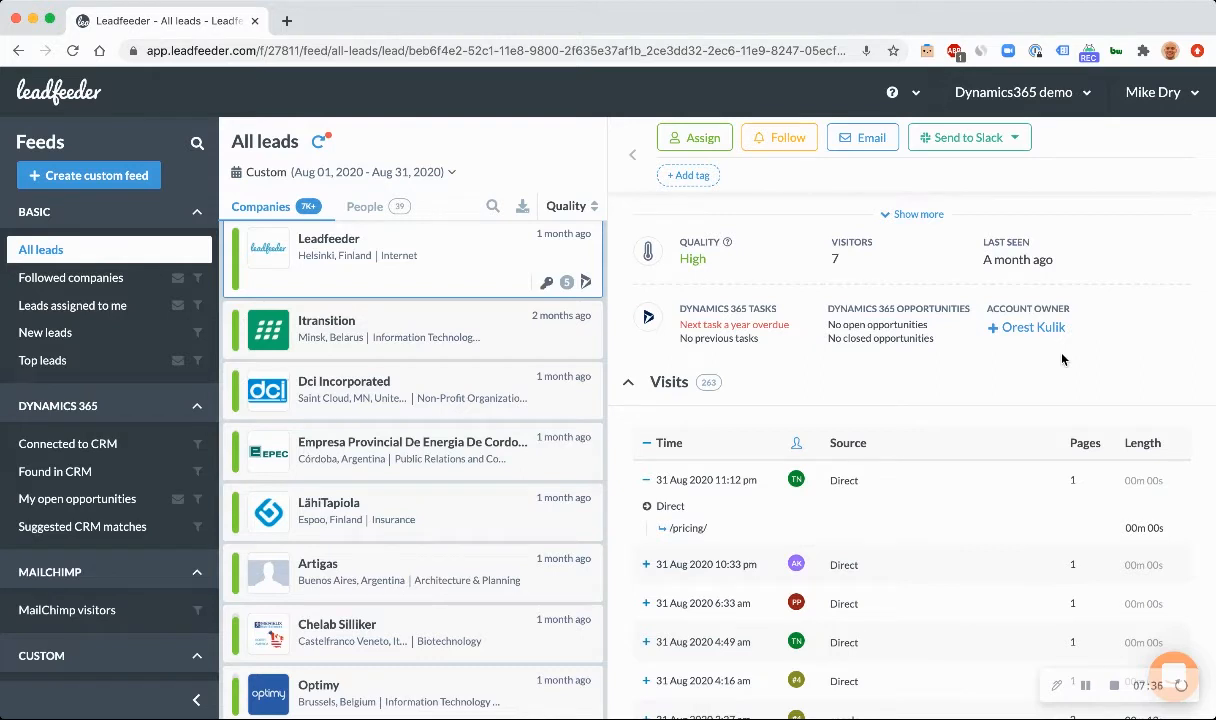
{"action": "scroll", "coordinate": [1062, 359], "scroll_direction": "down", "scroll_amount": 3}
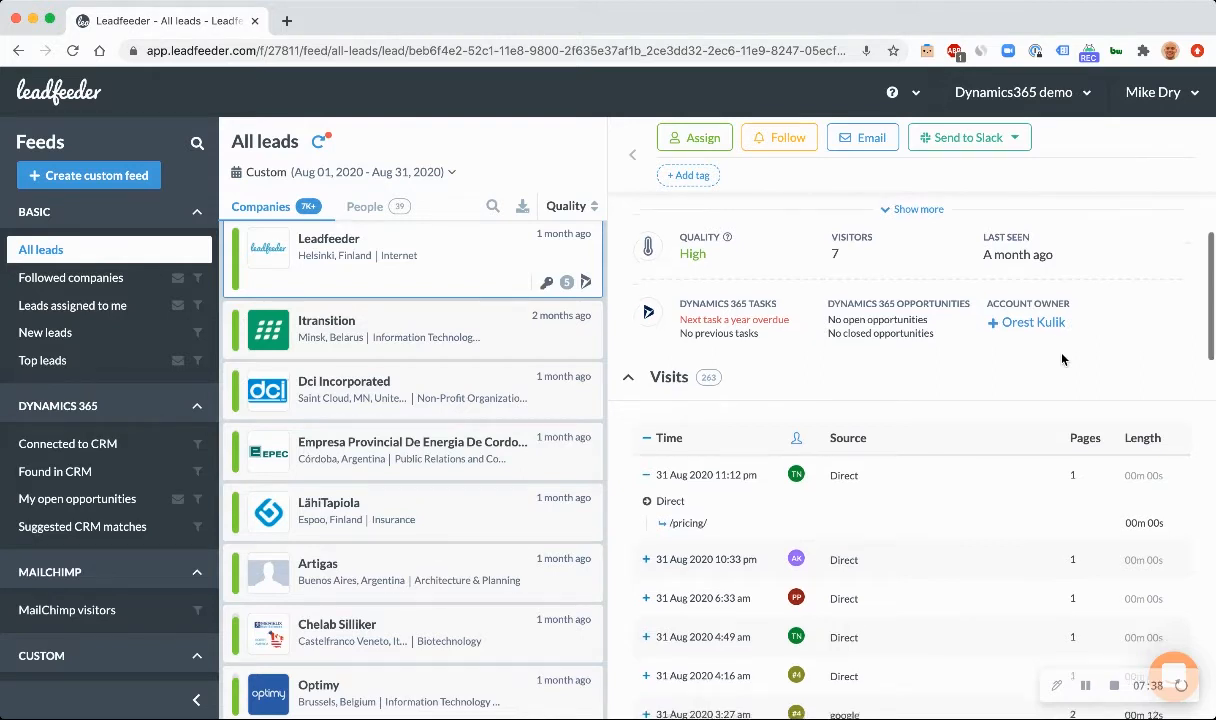
{"action": "scroll", "coordinate": [1062, 359], "scroll_direction": "down", "scroll_amount": 1}
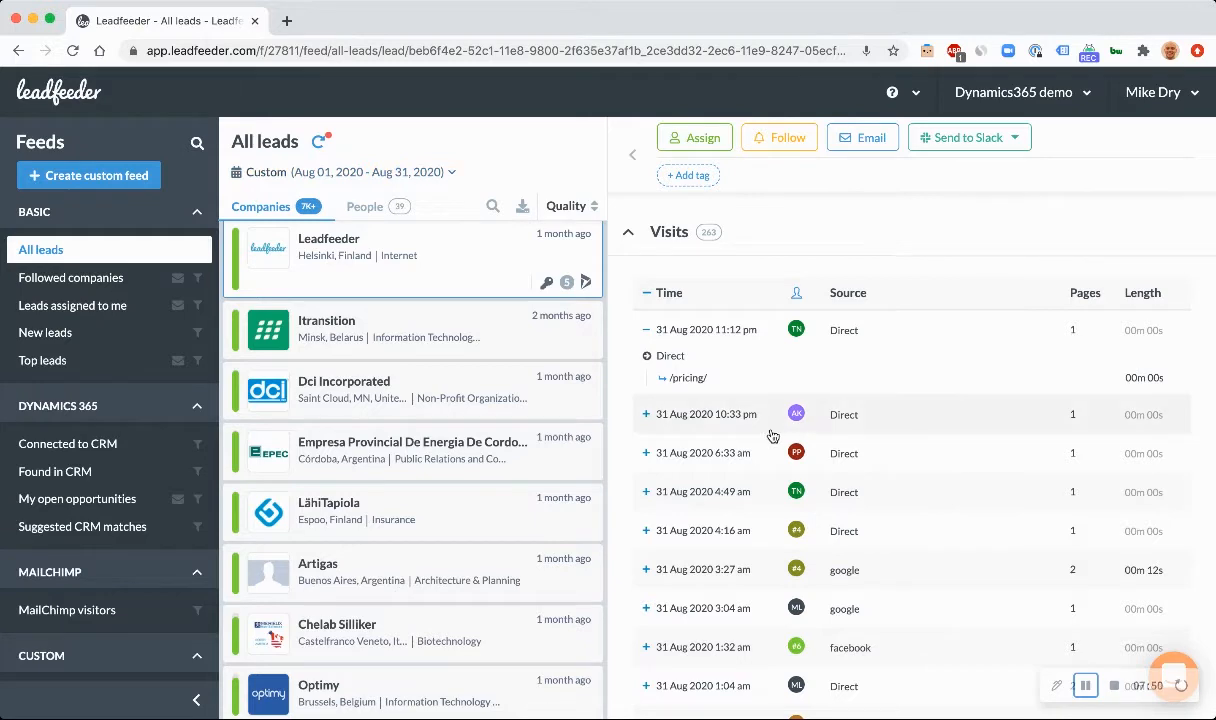
{"action": "scroll", "coordinate": [779, 500], "scroll_direction": "down", "scroll_amount": 2}
{"action": "scroll", "coordinate": [779, 505], "scroll_direction": "down", "scroll_amount": 3}
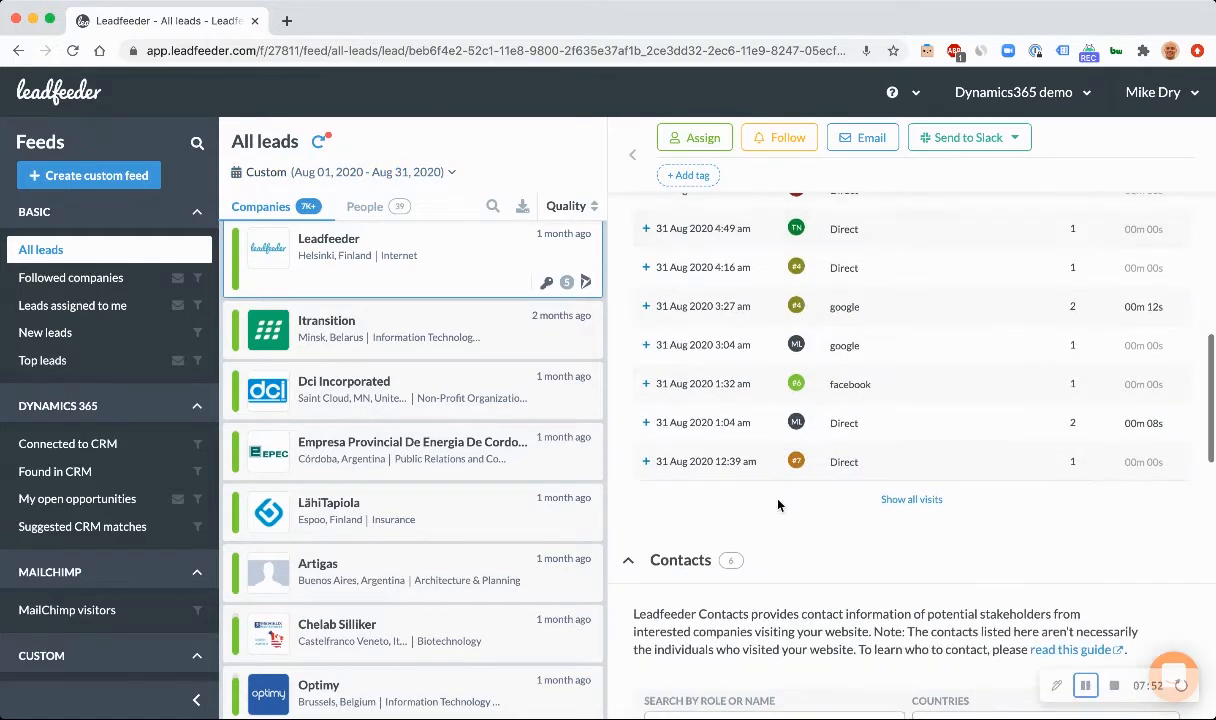
{"action": "scroll", "coordinate": [870, 515], "scroll_direction": "up", "scroll_amount": 7}
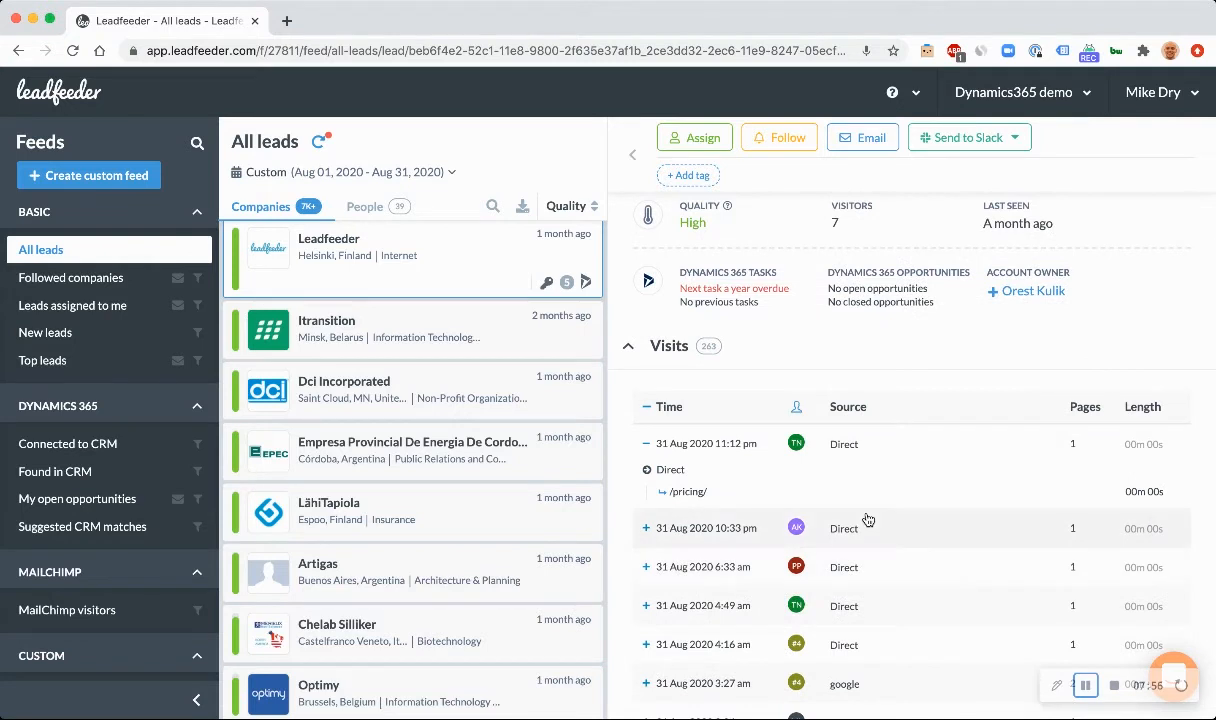
Collapse and re-expand the 31 Aug 2020 11:12 pm visit, inspect its source and visited page, and collapse it again
{"action": "scroll", "coordinate": [868, 520], "scroll_direction": "down", "scroll_amount": 1}
{"action": "left_click", "coordinate": [645, 423]}
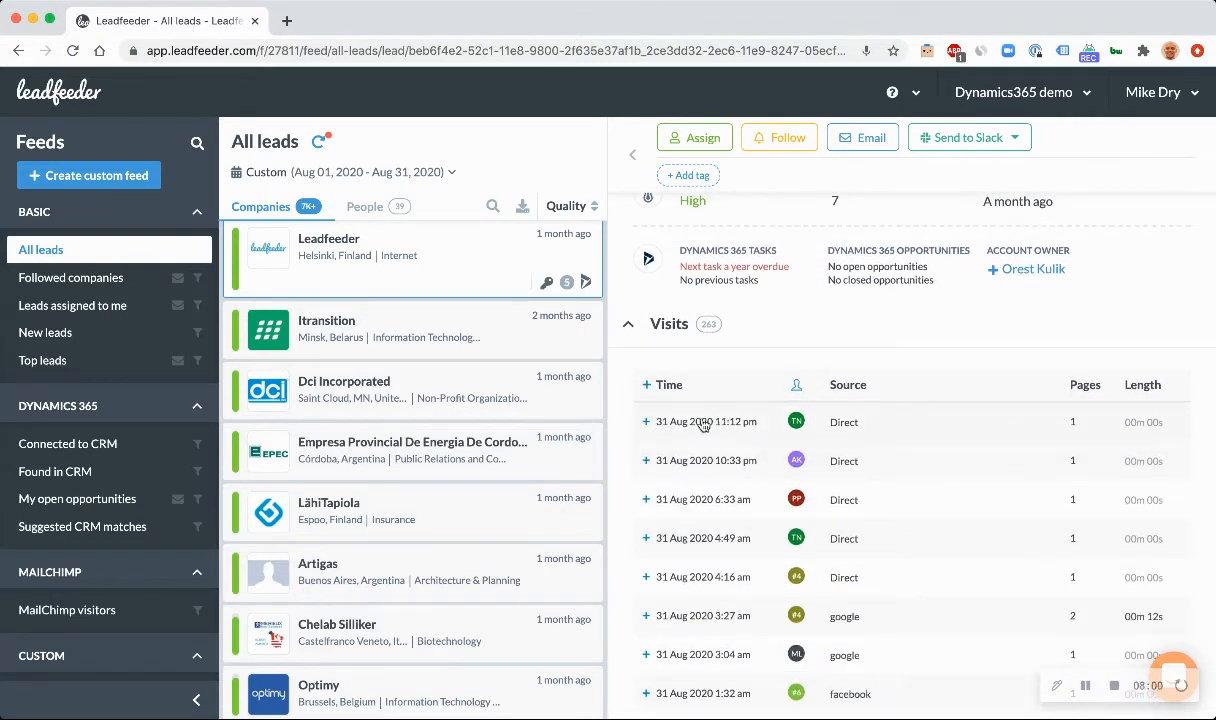
{"action": "left_click", "coordinate": [686, 425]}
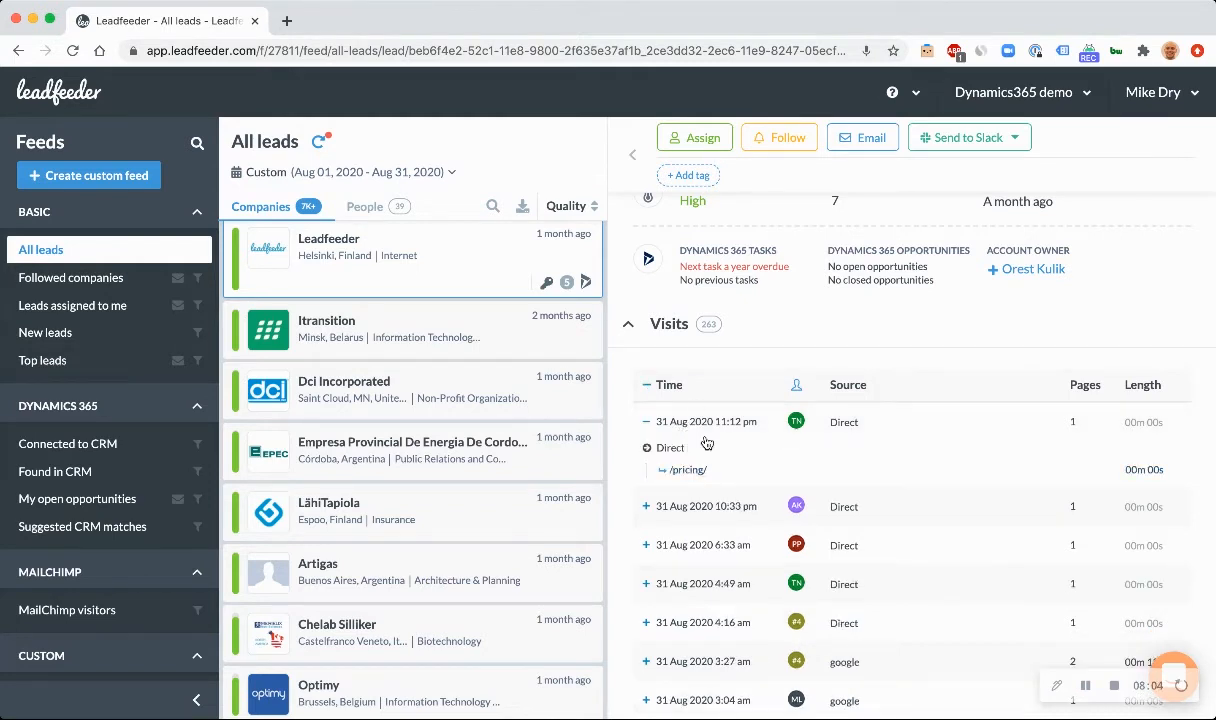
{"action": "left_click_drag", "start_coordinate": [708, 471], "coordinate": [656, 477]}
{"action": "left_click", "coordinate": [669, 477]}
{"action": "triple_click", "coordinate": [669, 477]}
{"action": "left_click", "coordinate": [667, 472]}
{"action": "left_click", "coordinate": [648, 425]}
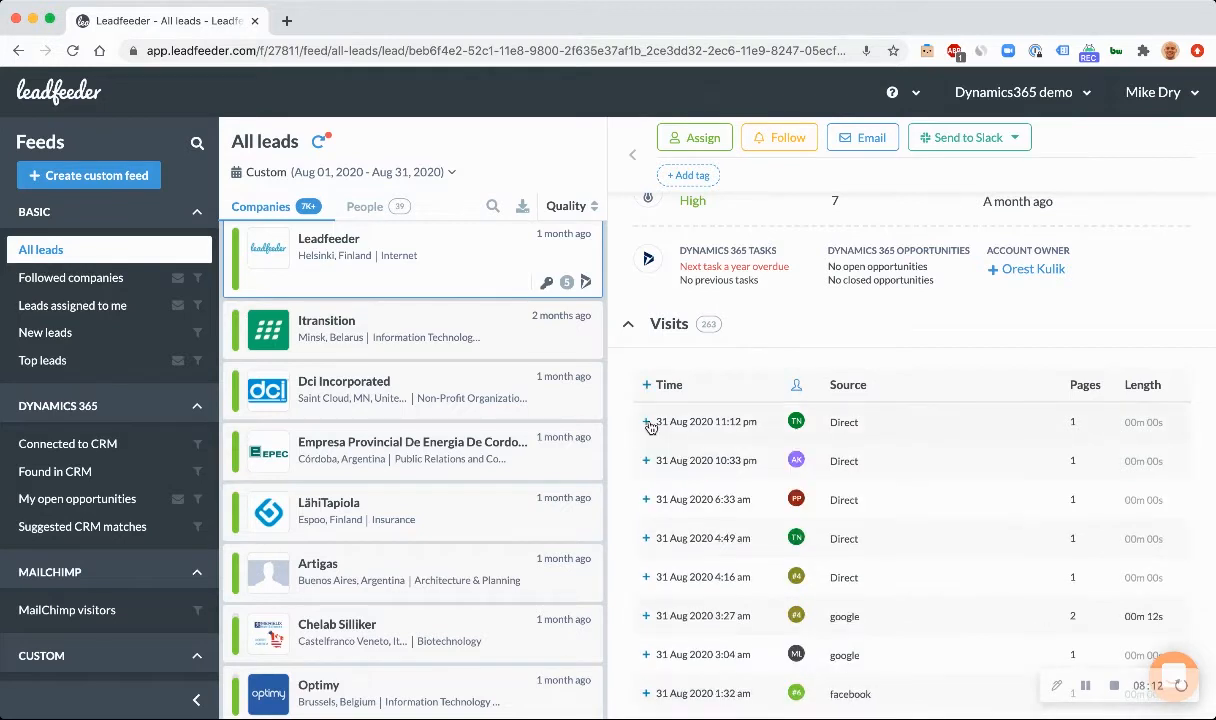
Expand the 31 Aug 2020 3:27 am google visit to view its pages and durations, and collapse it again
{"action": "mouse_move", "coordinate": [796, 424]}
{"action": "mouse_move", "coordinate": [1142, 429]}
{"action": "scroll", "coordinate": [985, 492], "scroll_direction": "down", "scroll_amount": 2}
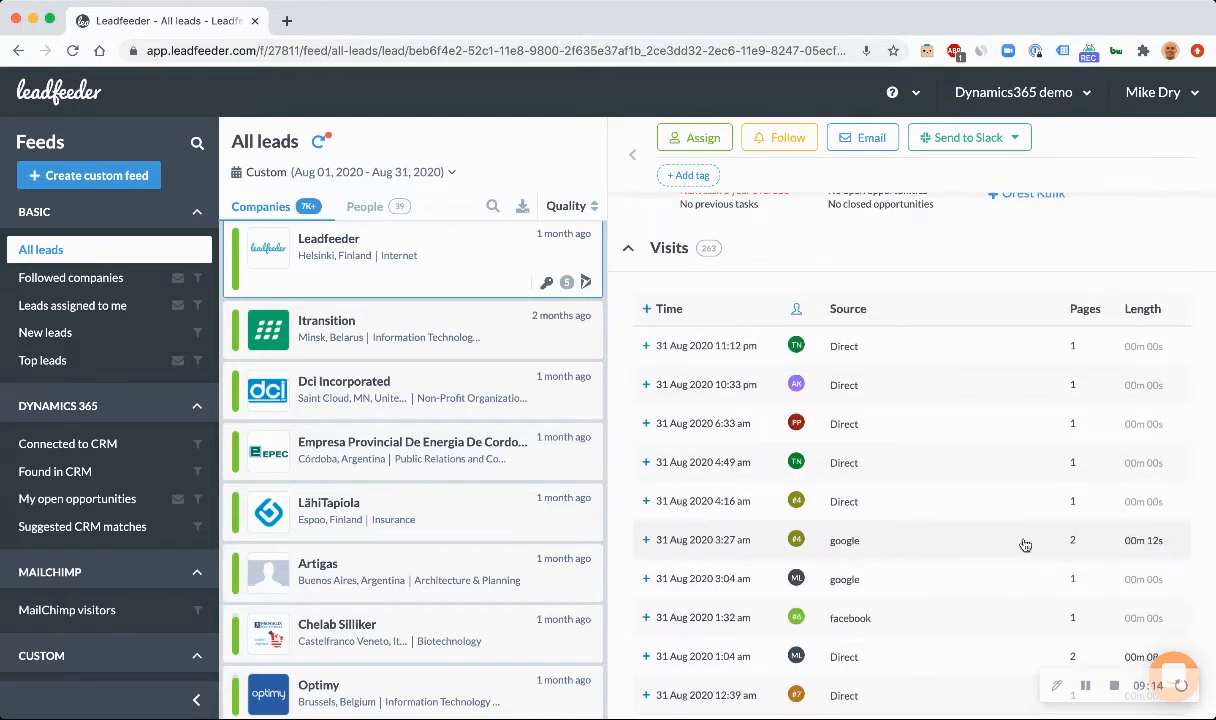
{"action": "left_click", "coordinate": [1069, 541]}
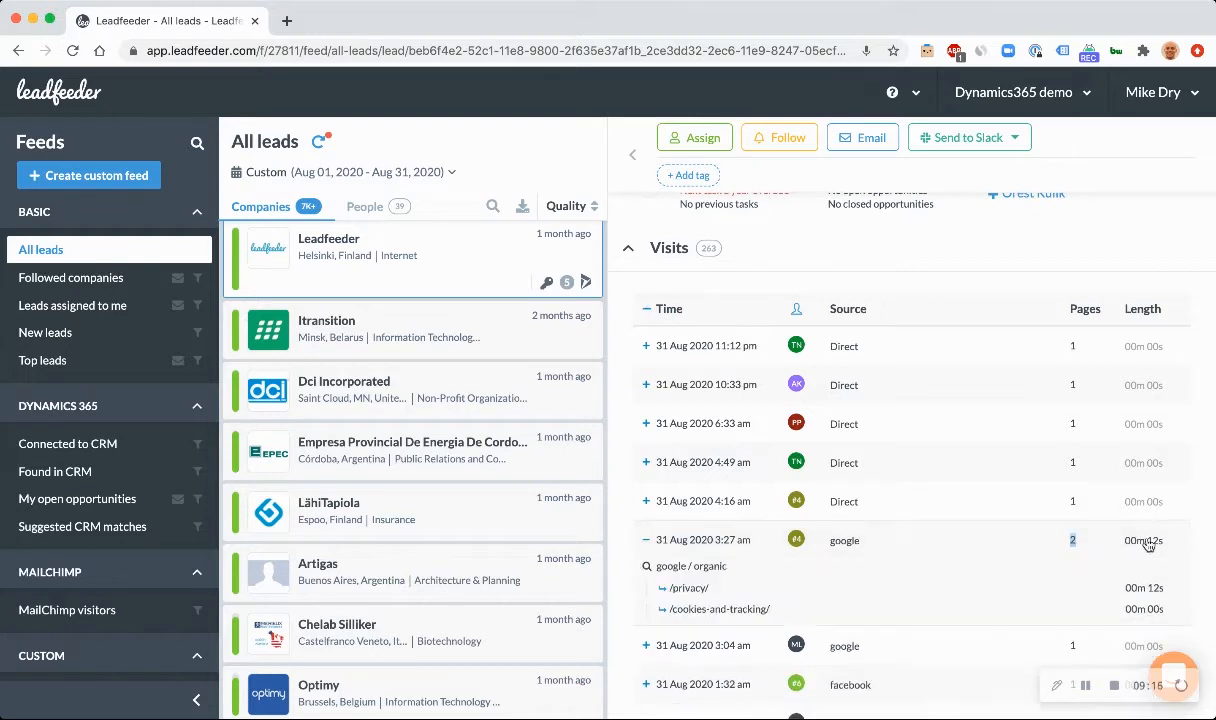
{"action": "left_click", "coordinate": [1098, 541]}
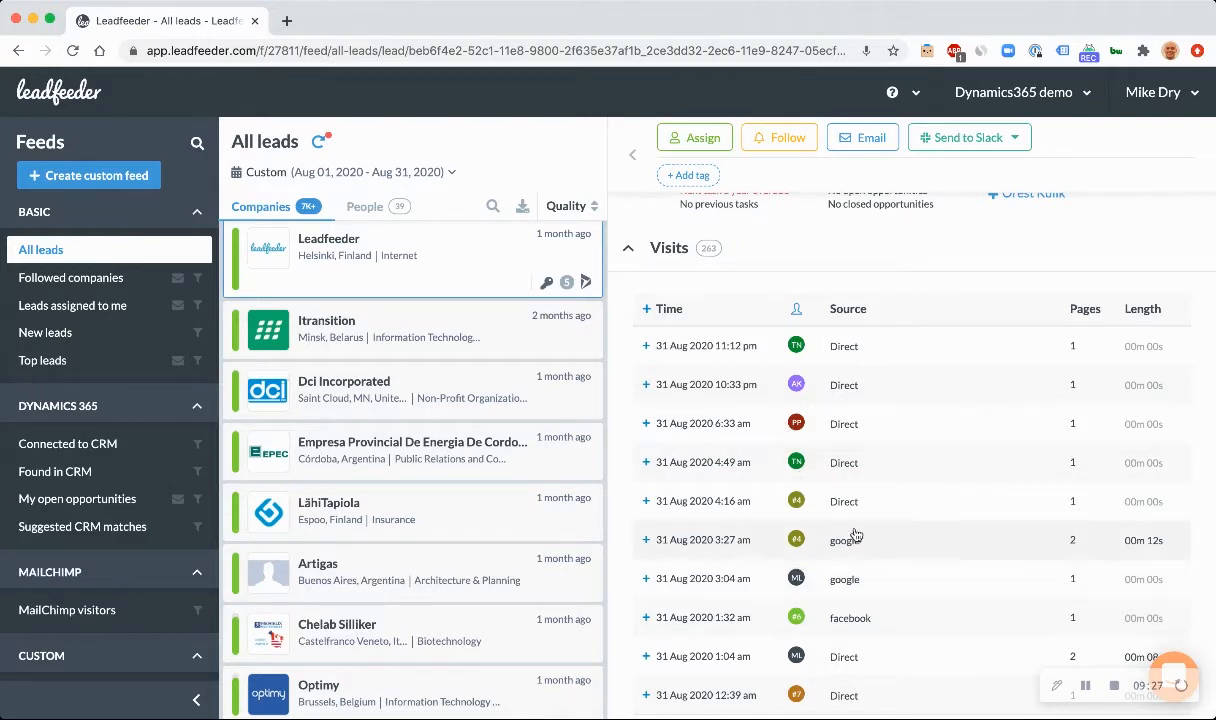
Examine the Leadfeeder company's Contacts section, including the role and country filters and each contact's email, Twitter and LinkedIn links
{"action": "scroll", "coordinate": [830, 520], "scroll_direction": "up", "scroll_amount": 1}
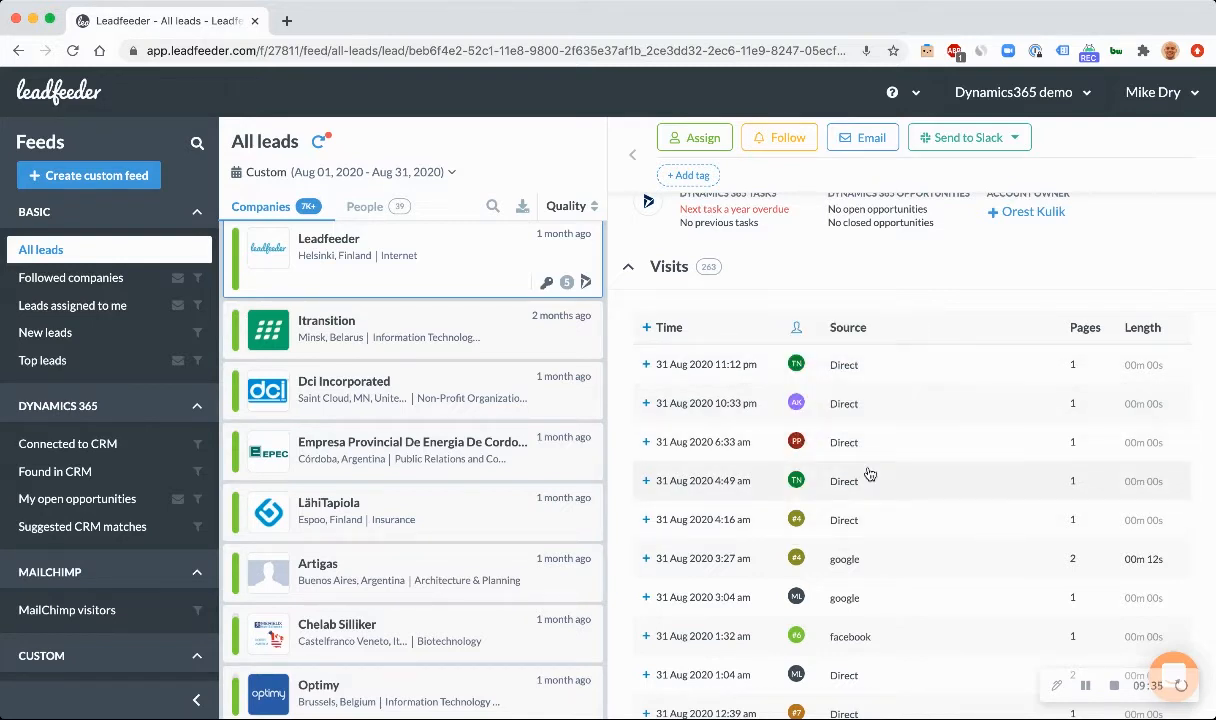
{"action": "scroll", "coordinate": [866, 540], "scroll_direction": "down", "scroll_amount": 1}
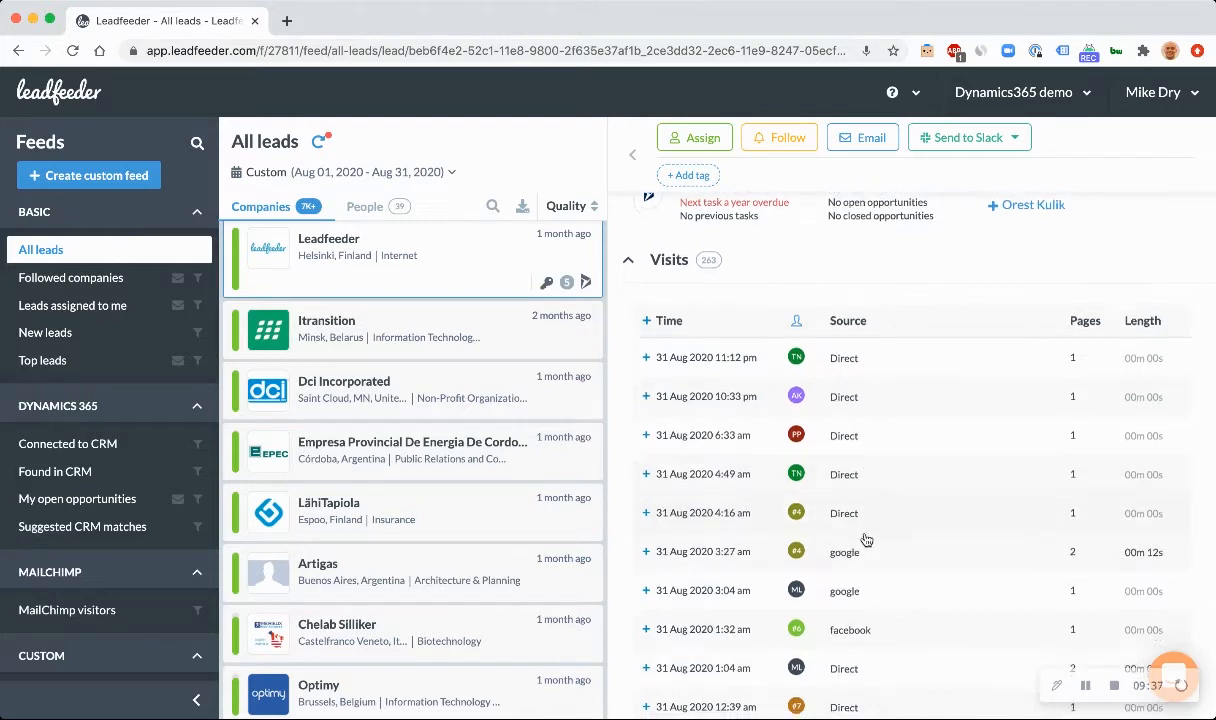
{"action": "scroll", "coordinate": [866, 540], "scroll_direction": "down", "scroll_amount": 2}
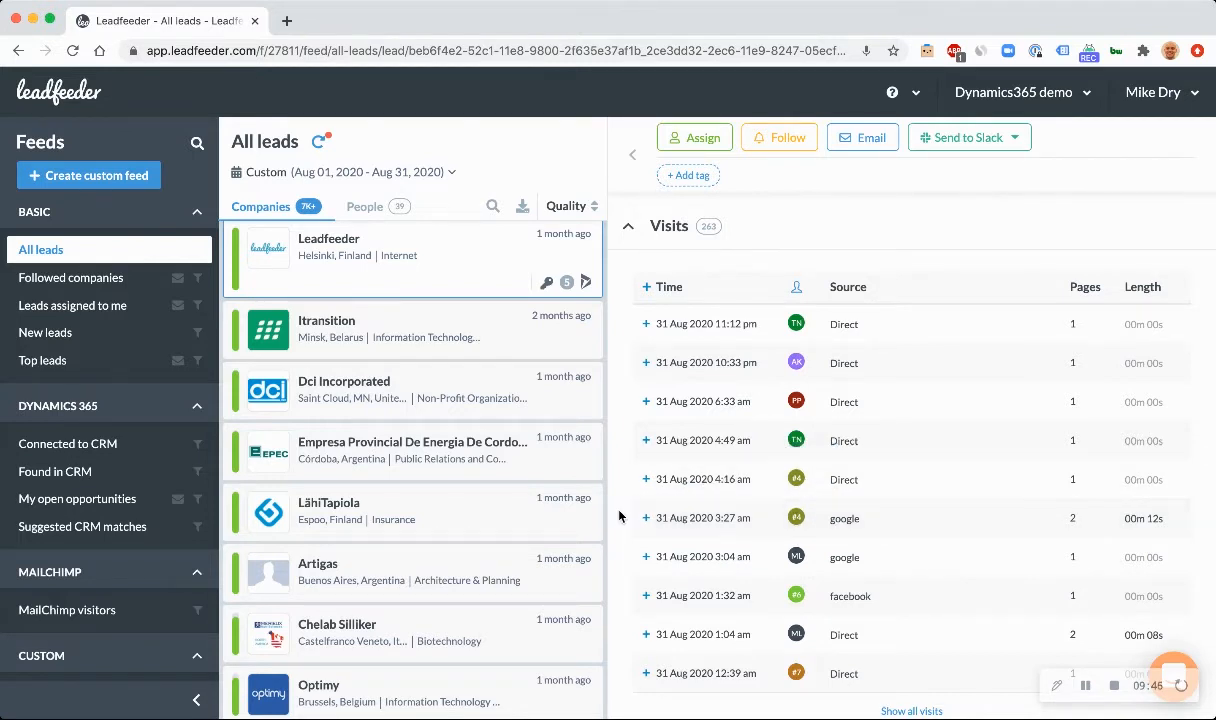
{"action": "scroll", "coordinate": [629, 515], "scroll_direction": "down", "scroll_amount": 1}
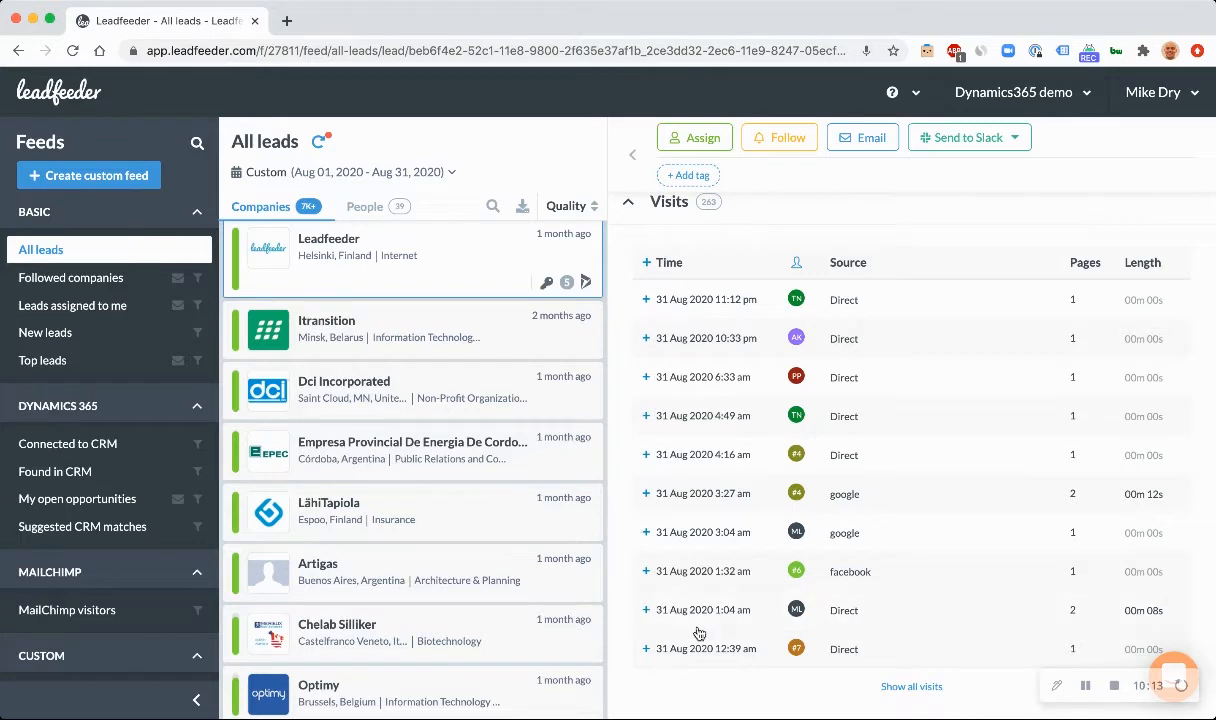
{"action": "scroll", "coordinate": [746, 658], "scroll_direction": "down", "scroll_amount": 5}
{"action": "scroll", "coordinate": [746, 658], "scroll_direction": "down", "scroll_amount": 5}
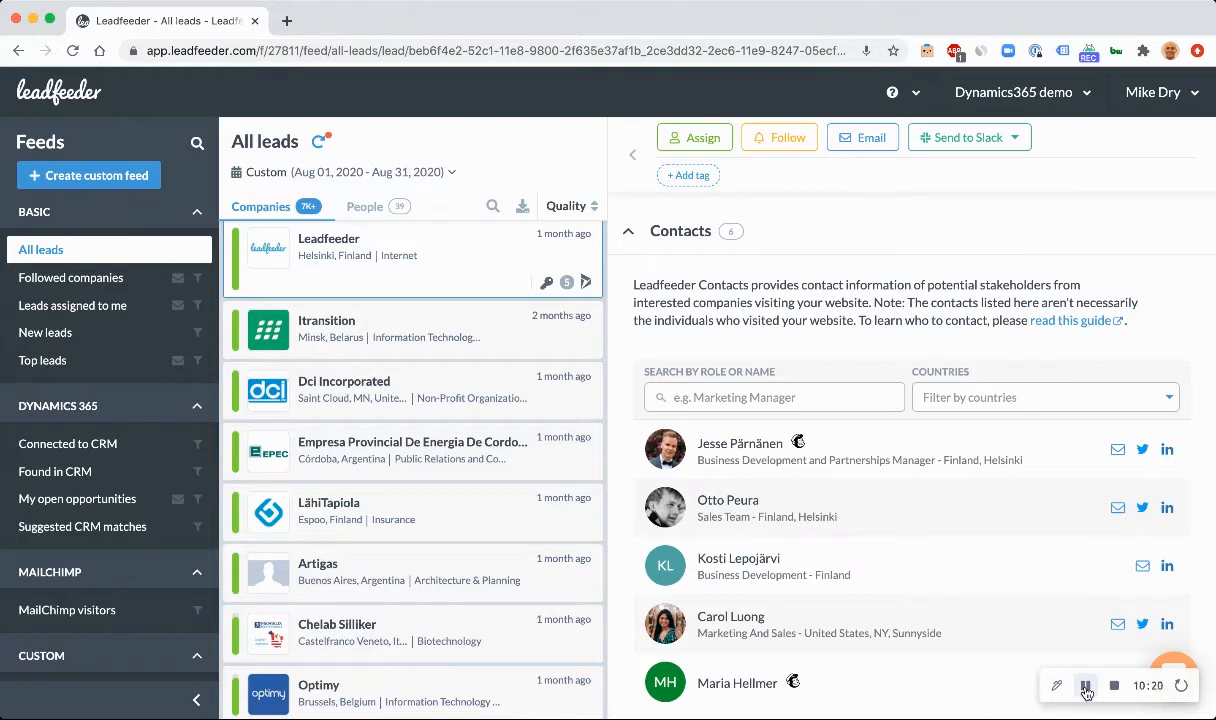
{"action": "left_click", "coordinate": [1086, 688]}
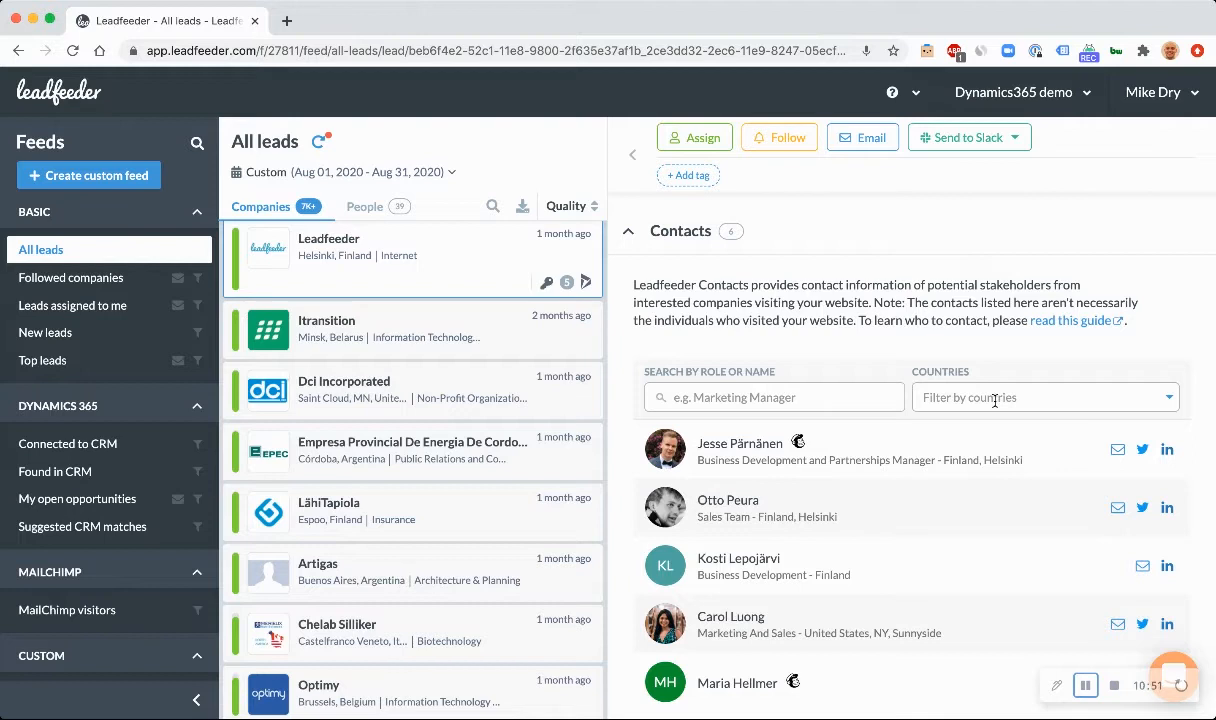
{"action": "scroll", "coordinate": [995, 400], "scroll_direction": "down", "scroll_amount": 1}
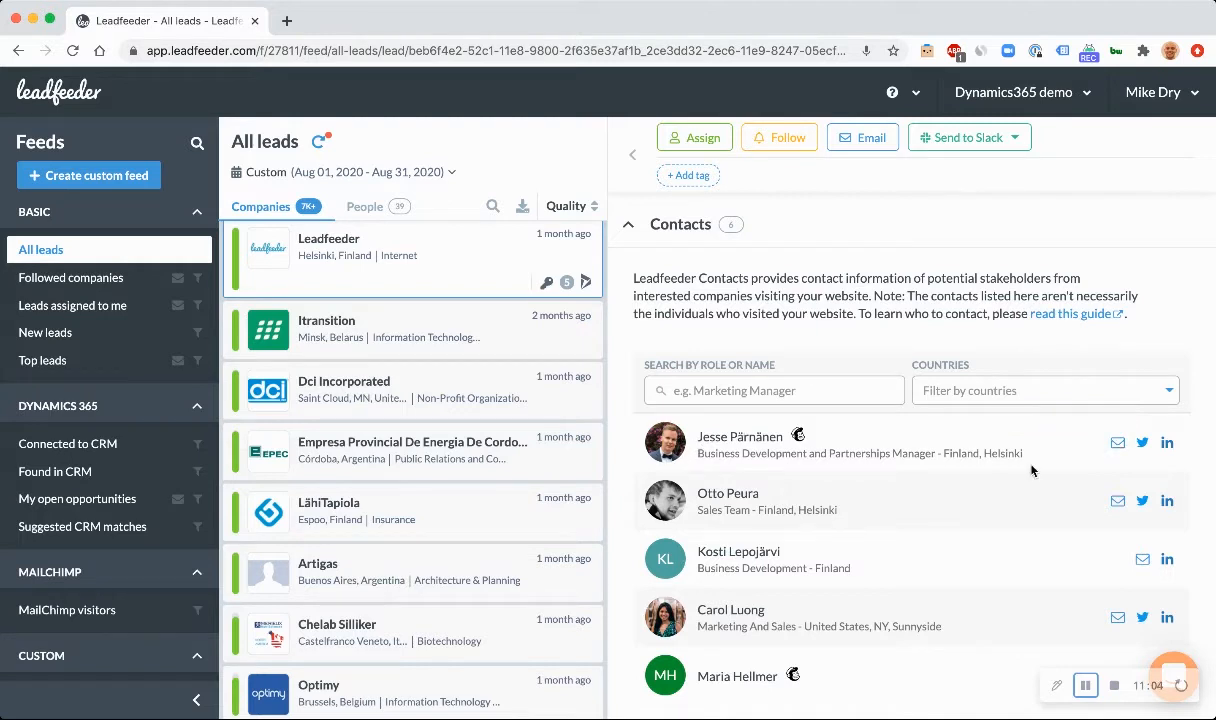
{"action": "mouse_move", "coordinate": [1142, 452]}
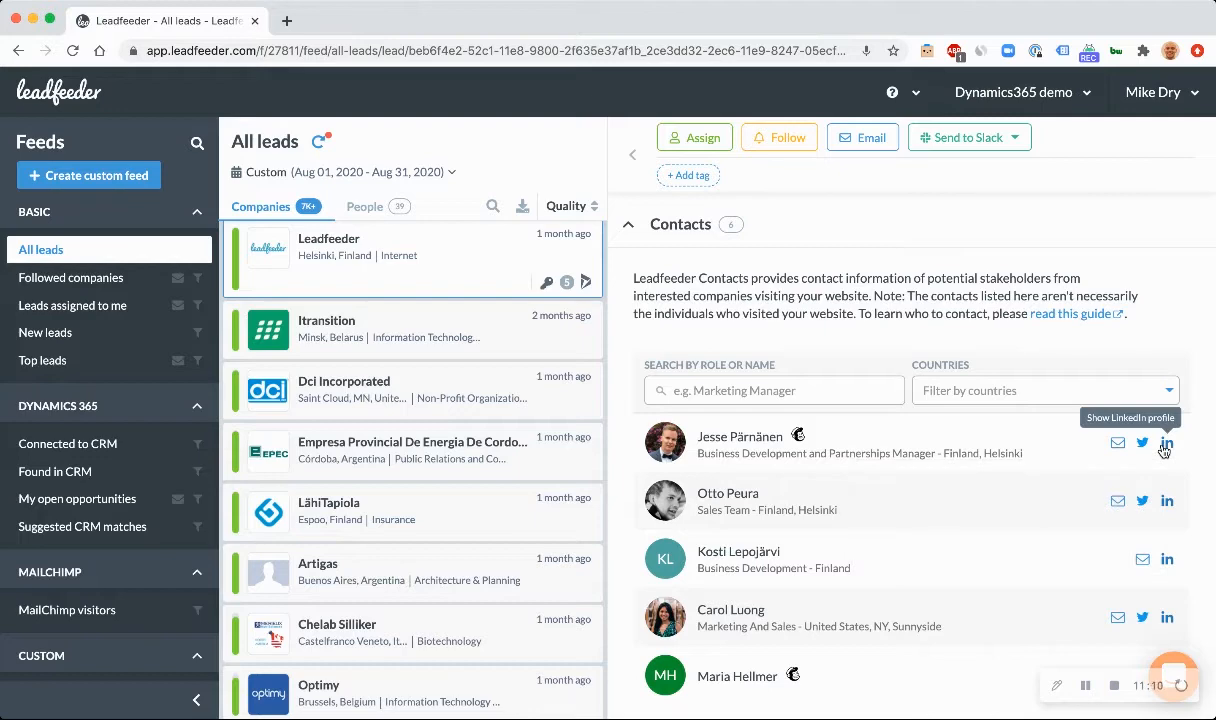
{"action": "scroll", "coordinate": [1100, 480], "scroll_direction": "down", "scroll_amount": 2}
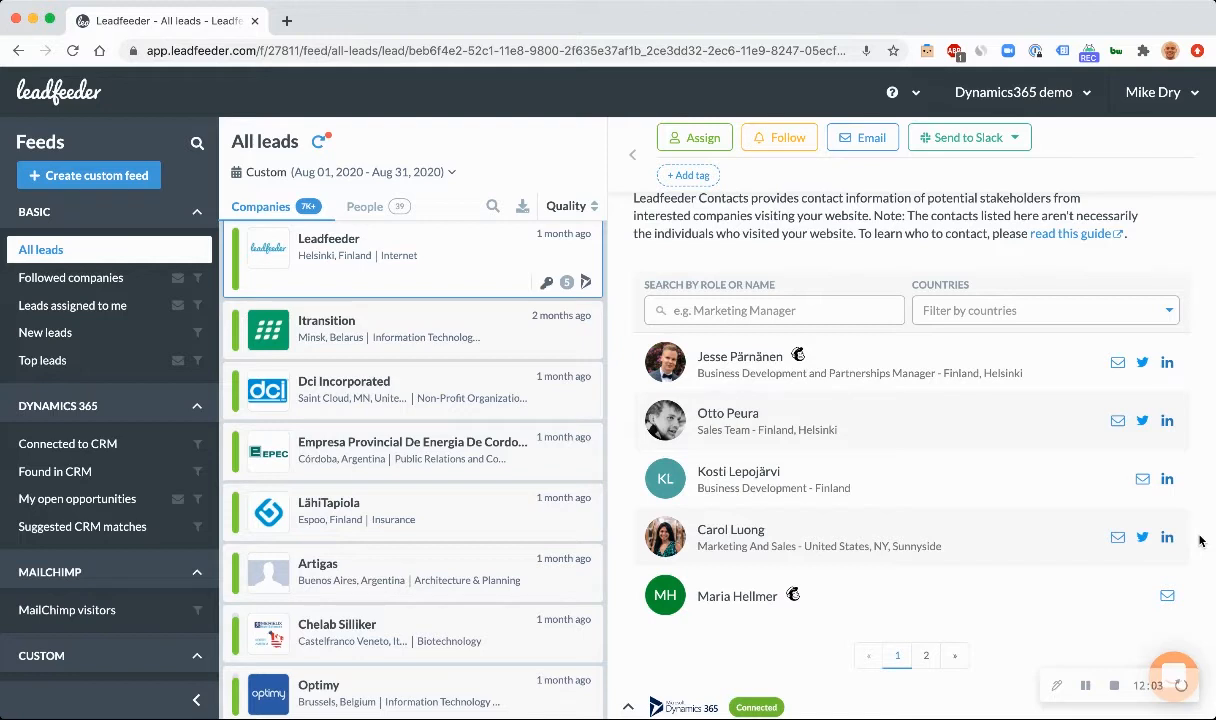
Examine the Dynamics 365 section's connected account, owner, tasks and opportunities for the Leadfeeder company
{"action": "scroll", "coordinate": [1099, 556], "scroll_direction": "down", "scroll_amount": 5}
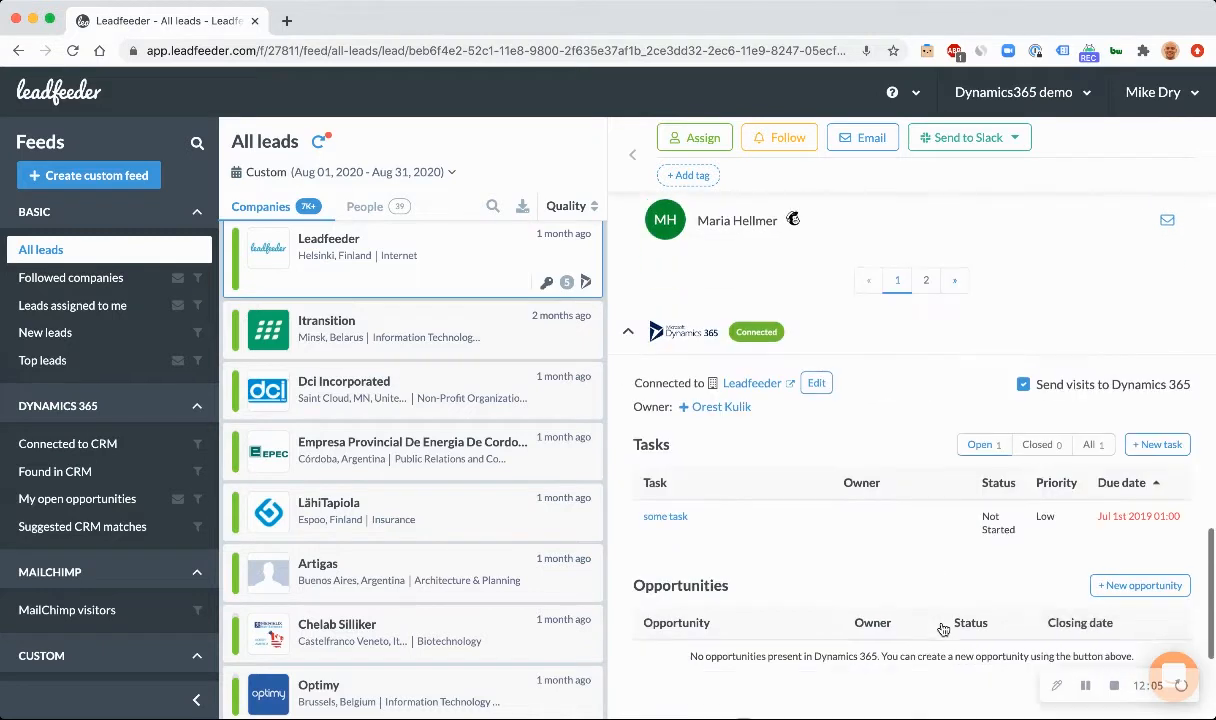
{"action": "scroll", "coordinate": [943, 628], "scroll_direction": "down", "scroll_amount": 2}
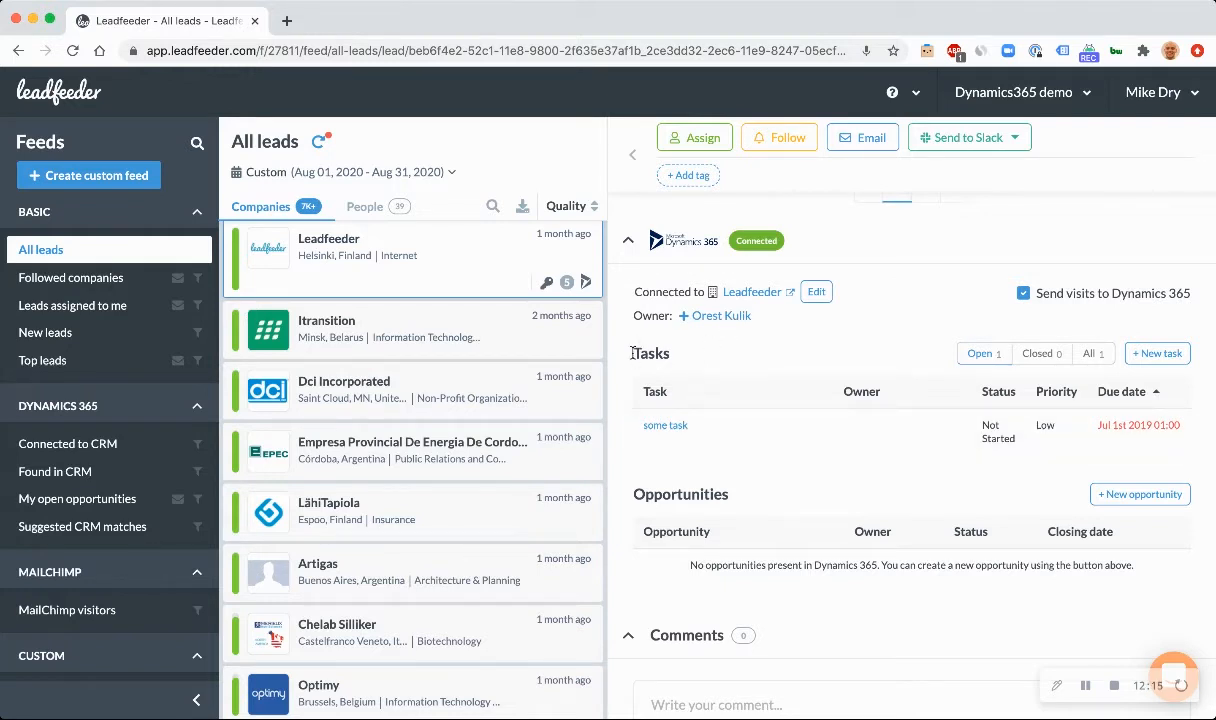
{"action": "left_click_drag", "start_coordinate": [725, 315], "coordinate": [697, 357]}
{"action": "left_click", "coordinate": [621, 480]}
{"action": "left_click", "coordinate": [1163, 354]}
Place the cursor in the Leadfeeder company's comment field and review the option to also send comments to Dynamics 365
{"action": "scroll", "coordinate": [805, 480], "scroll_direction": "down", "scroll_amount": 2}
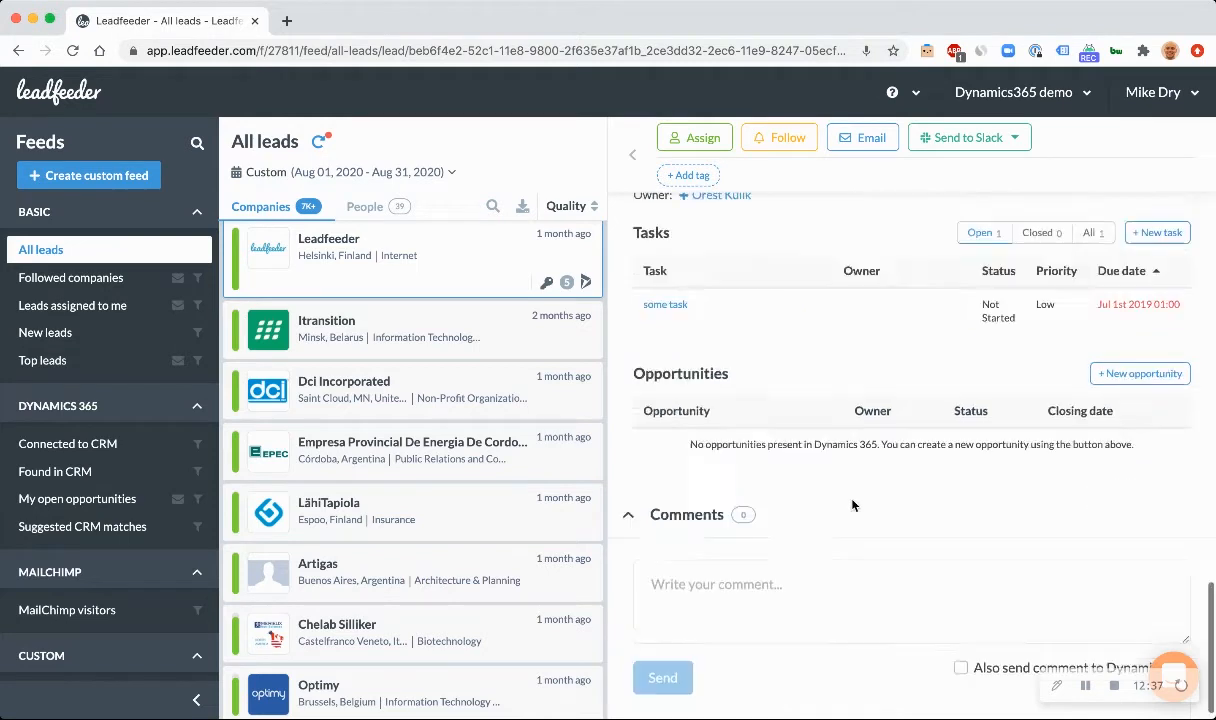
{"action": "left_click", "coordinate": [798, 630]}
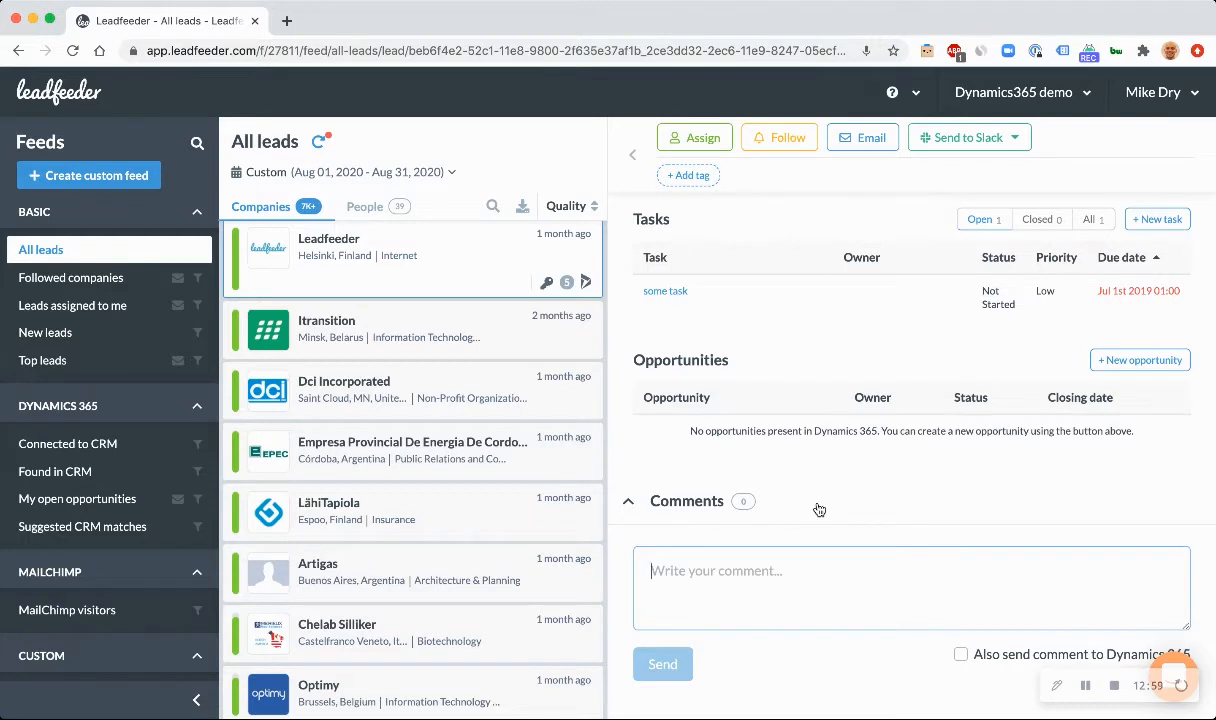
{"action": "scroll", "coordinate": [820, 505], "scroll_direction": "up", "scroll_amount": 2}
{"action": "scroll", "coordinate": [840, 508], "scroll_direction": "up", "scroll_amount": 1}
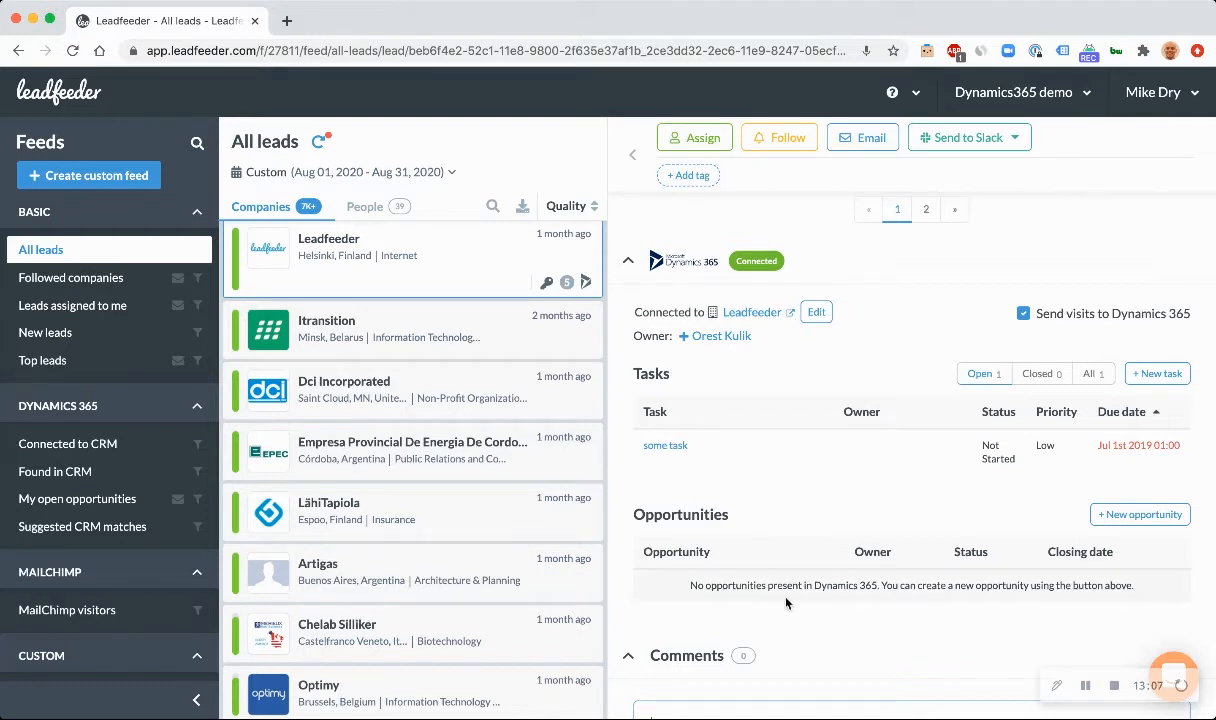
{"action": "scroll", "coordinate": [788, 603], "scroll_direction": "down", "scroll_amount": 1}
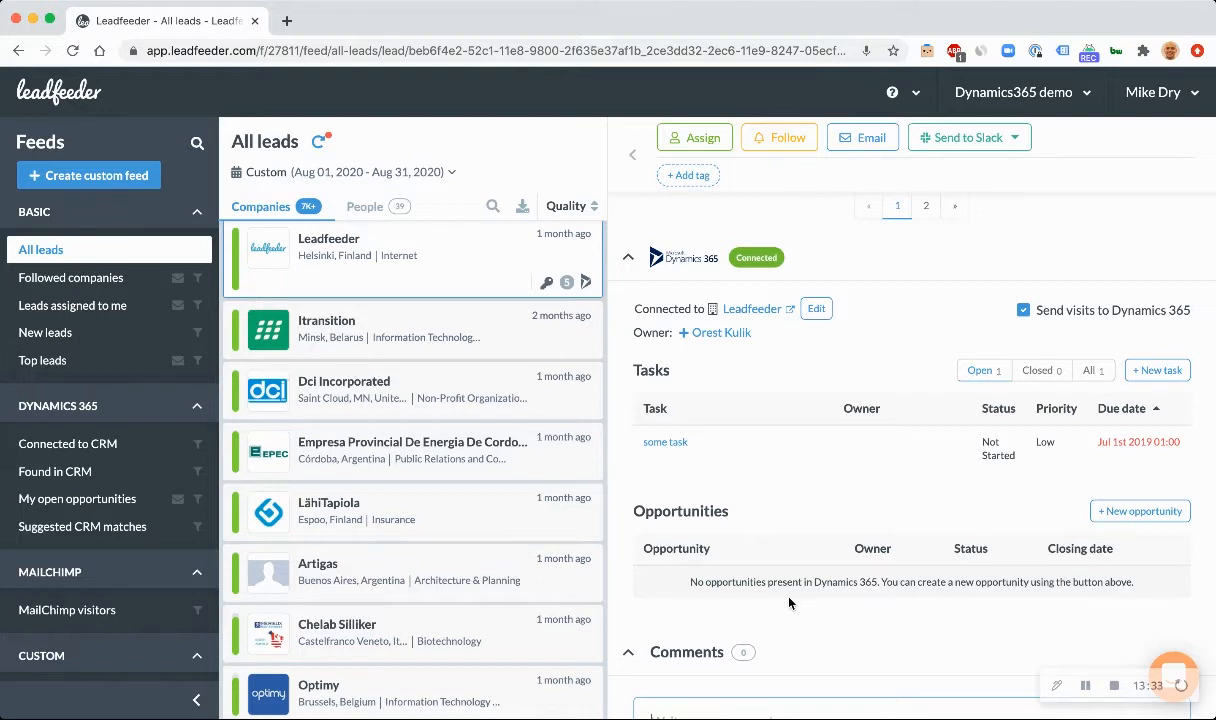
{"action": "scroll", "coordinate": [1029, 616], "scroll_direction": "down", "scroll_amount": 3}
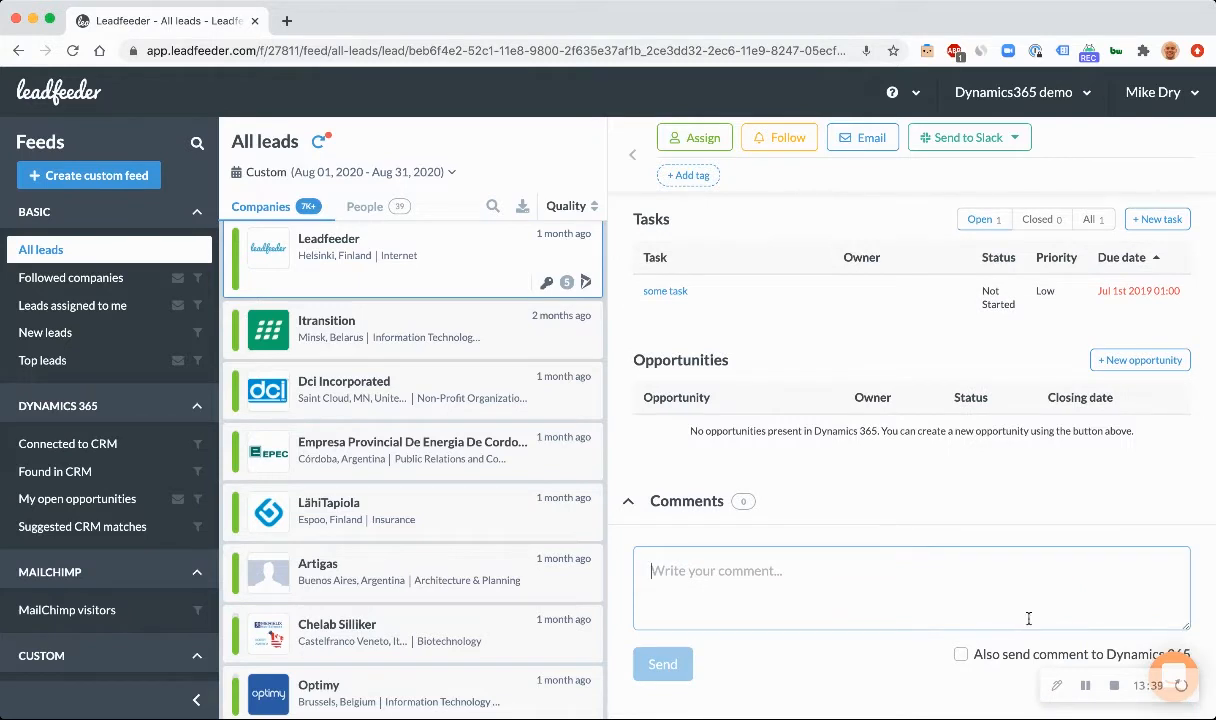
Start a new custom feed and choose Country as its filter criterion
{"action": "left_click", "coordinate": [80, 182]}
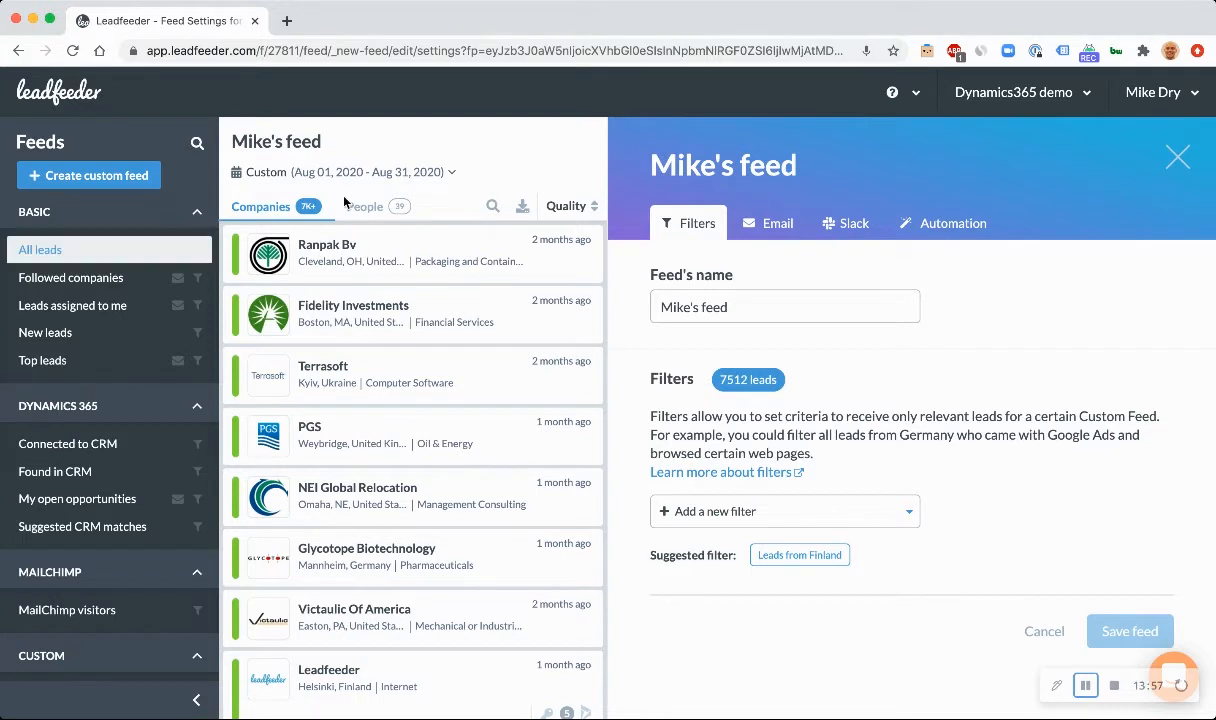
{"action": "left_click", "coordinate": [864, 515]}
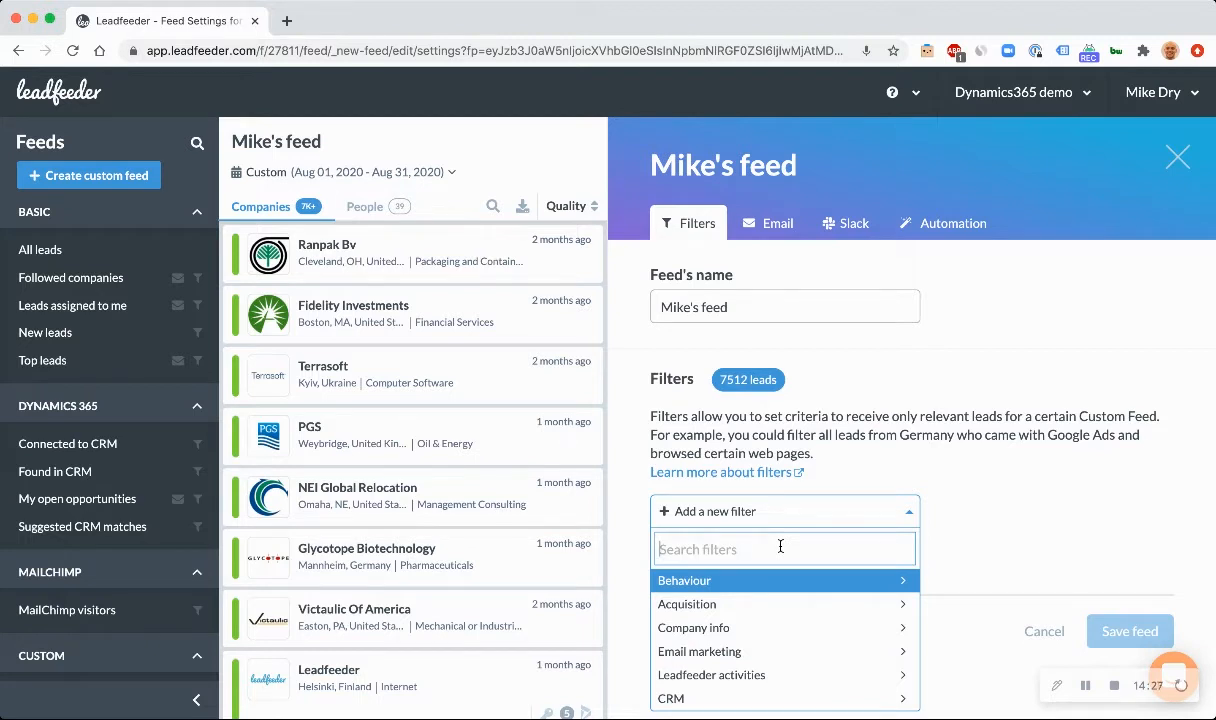
{"action": "type", "text": "country"}
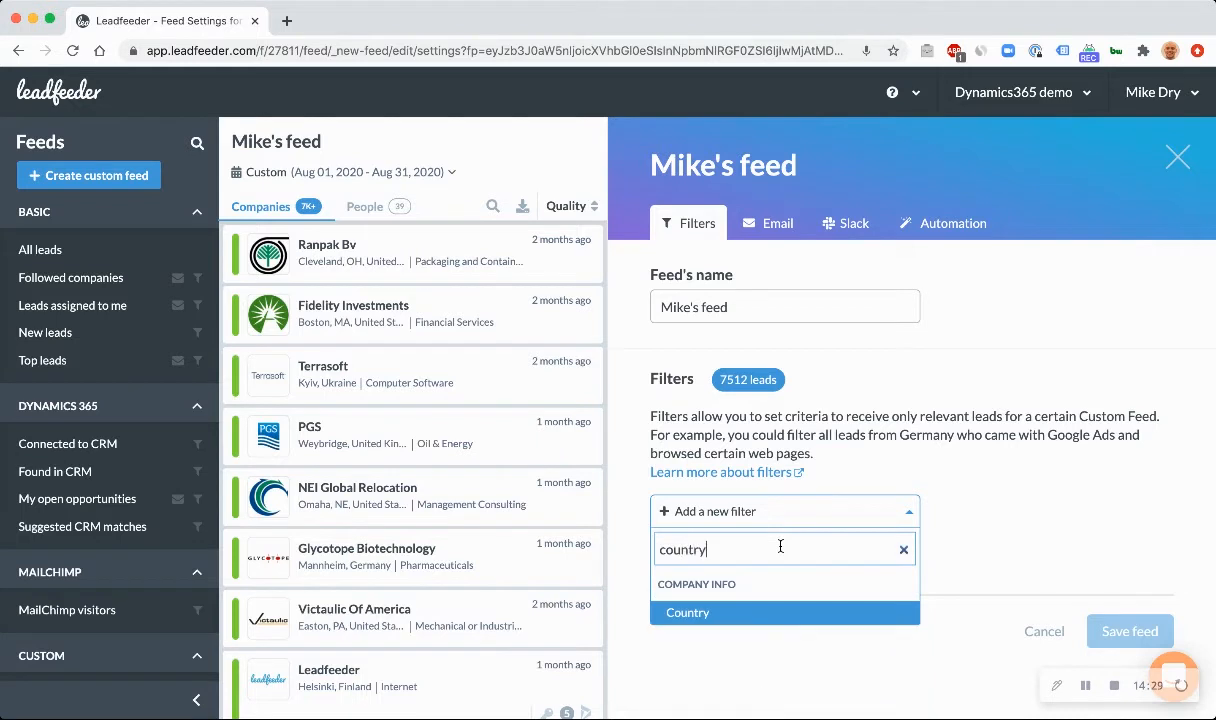
{"action": "key", "text": "Return"}
Set the Country filter value to United Kingdom and add the filter to the feed
{"action": "left_click", "coordinate": [997, 520]}
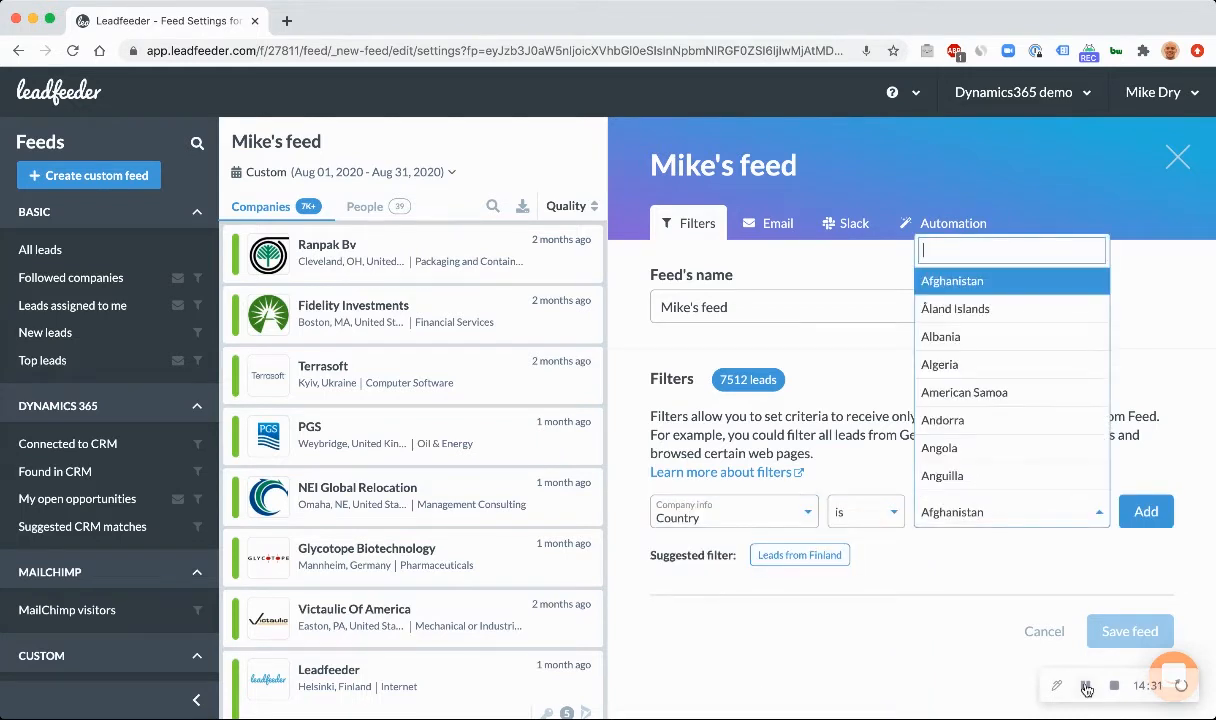
{"action": "left_click", "coordinate": [997, 520]}
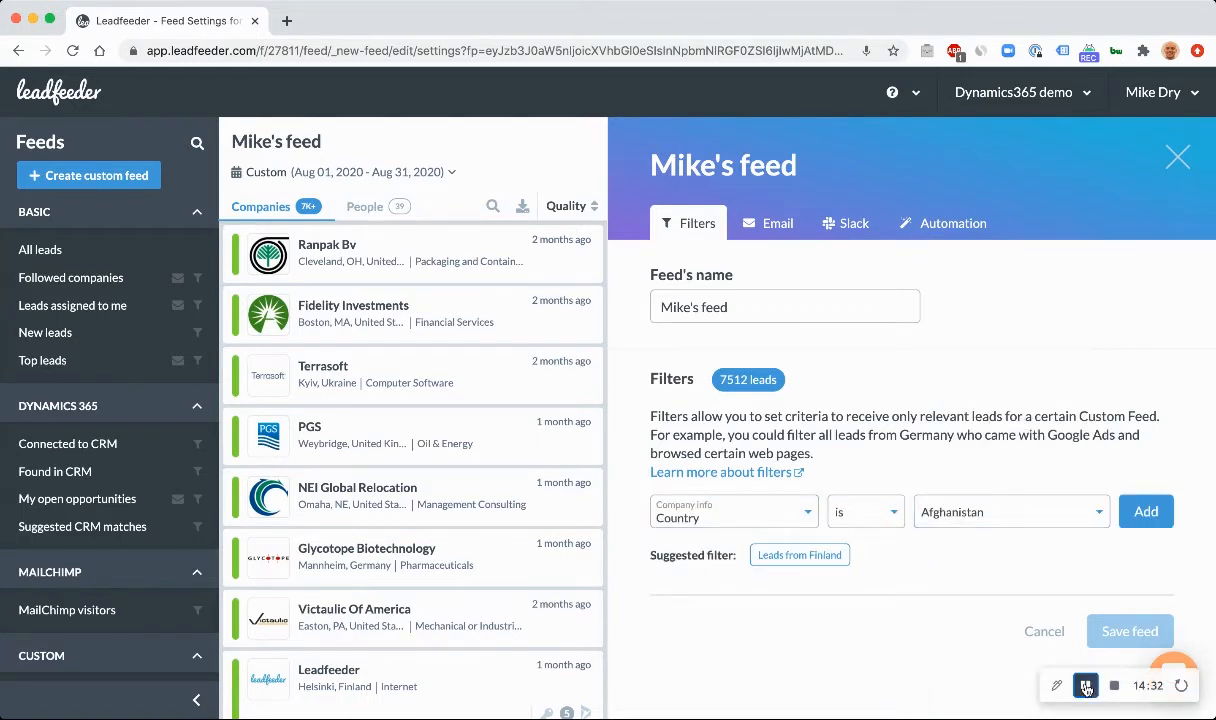
{"action": "left_click", "coordinate": [985, 515]}
{"action": "type", "text": "united"}
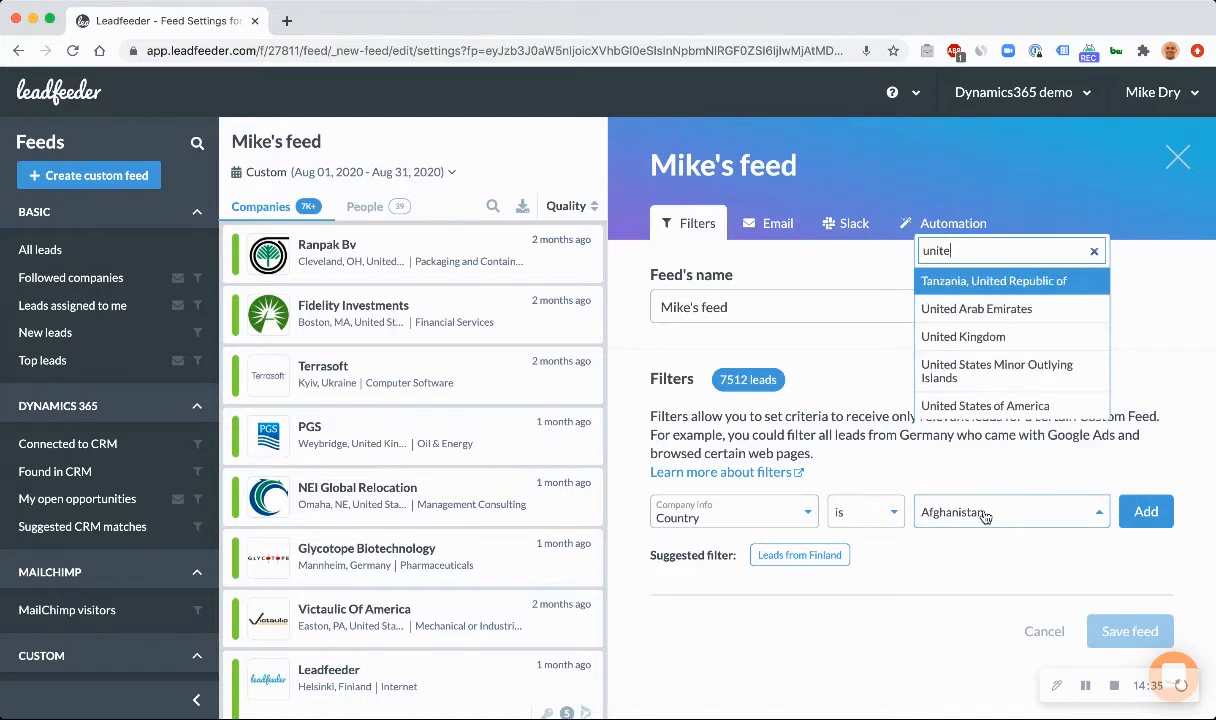
{"action": "key", "text": "Down"}
{"action": "key", "text": "Down"}
{"action": "key", "text": "Return"}
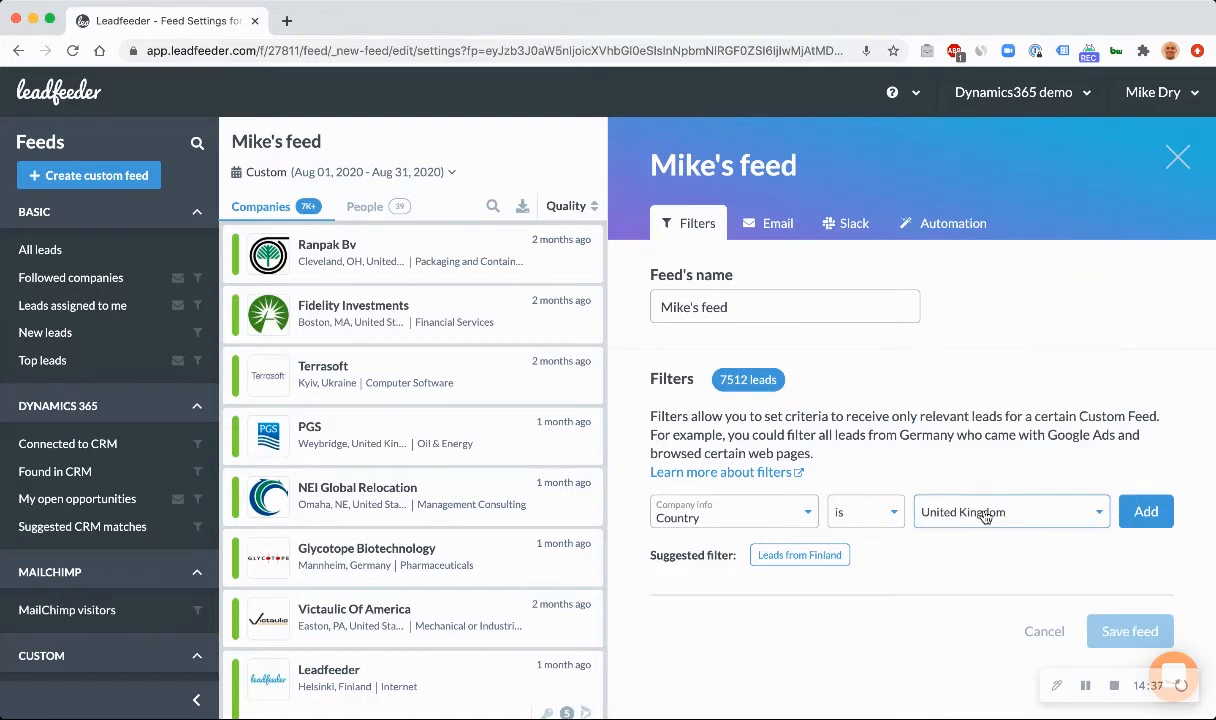
{"action": "left_click", "coordinate": [1146, 511]}
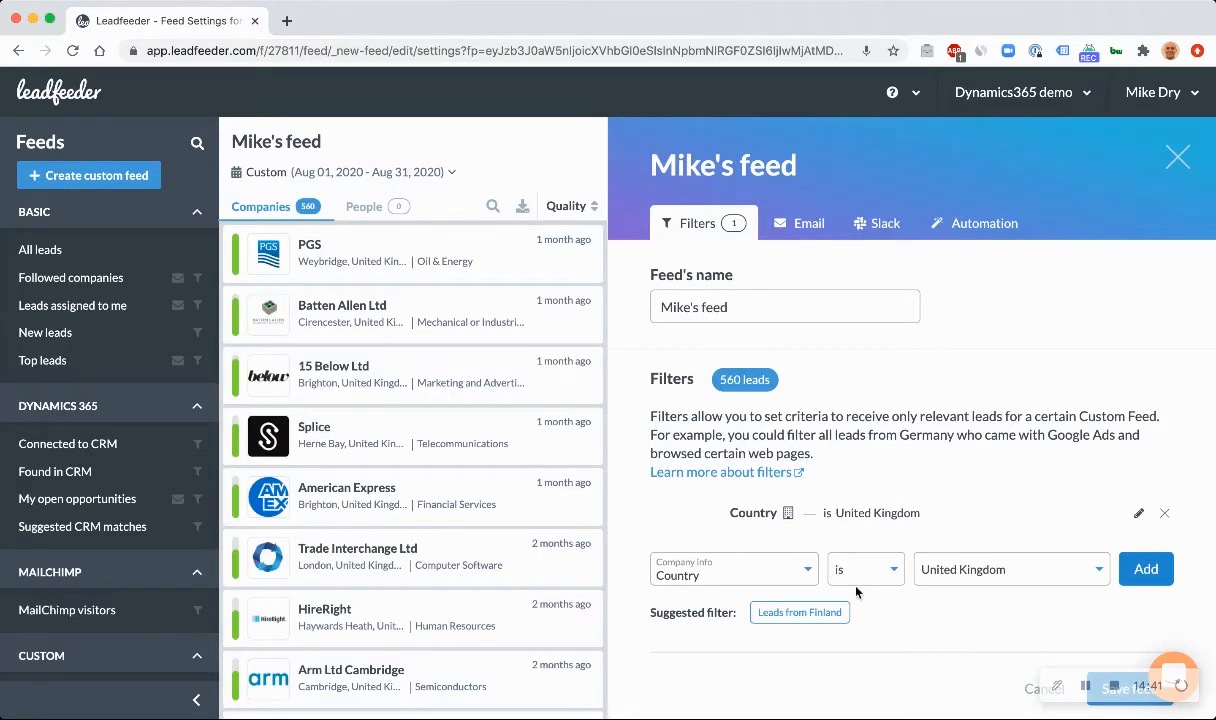
Add a second Country filter to the feed with the value Finland
{"action": "left_click", "coordinate": [800, 572]}
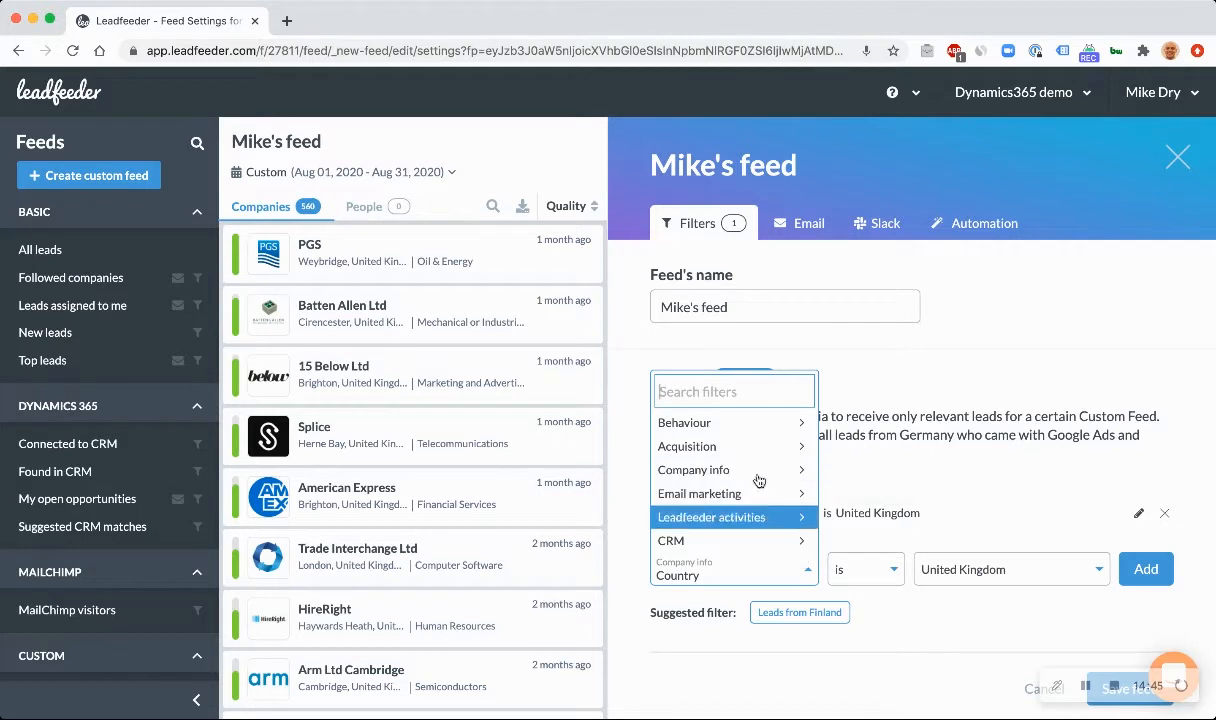
{"action": "left_click", "coordinate": [742, 423]}
{"action": "left_click", "coordinate": [926, 446]}
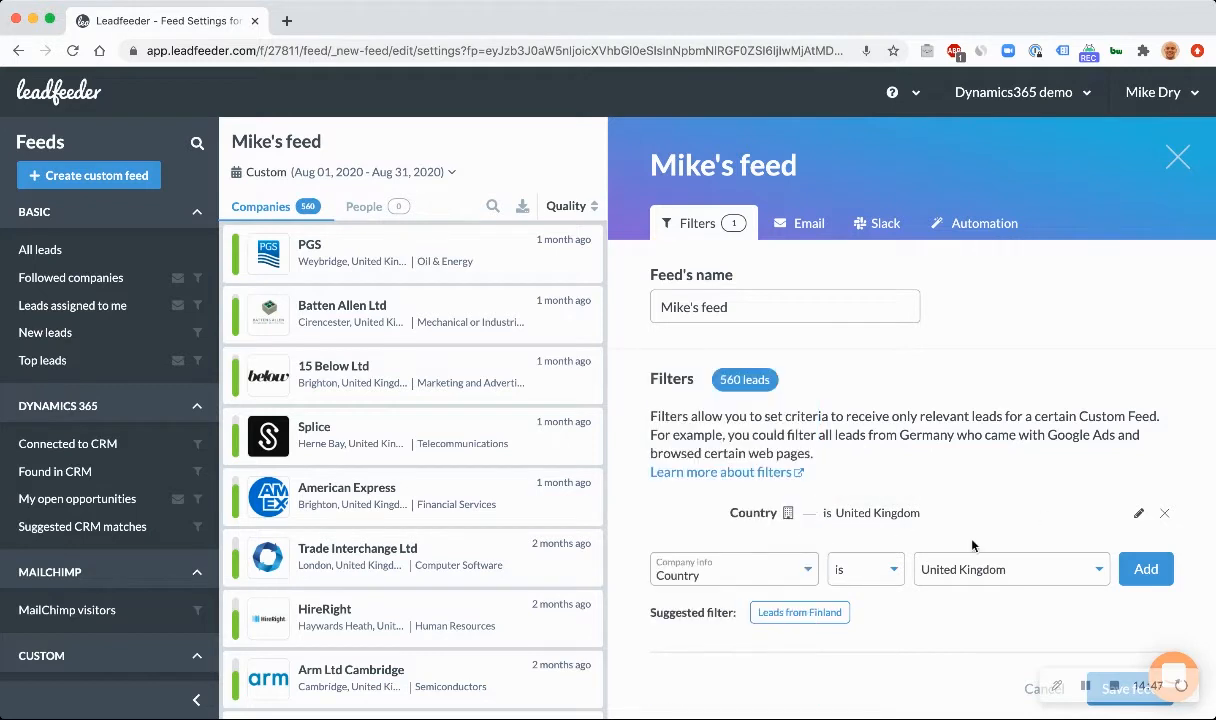
{"action": "left_click", "coordinate": [1000, 569]}
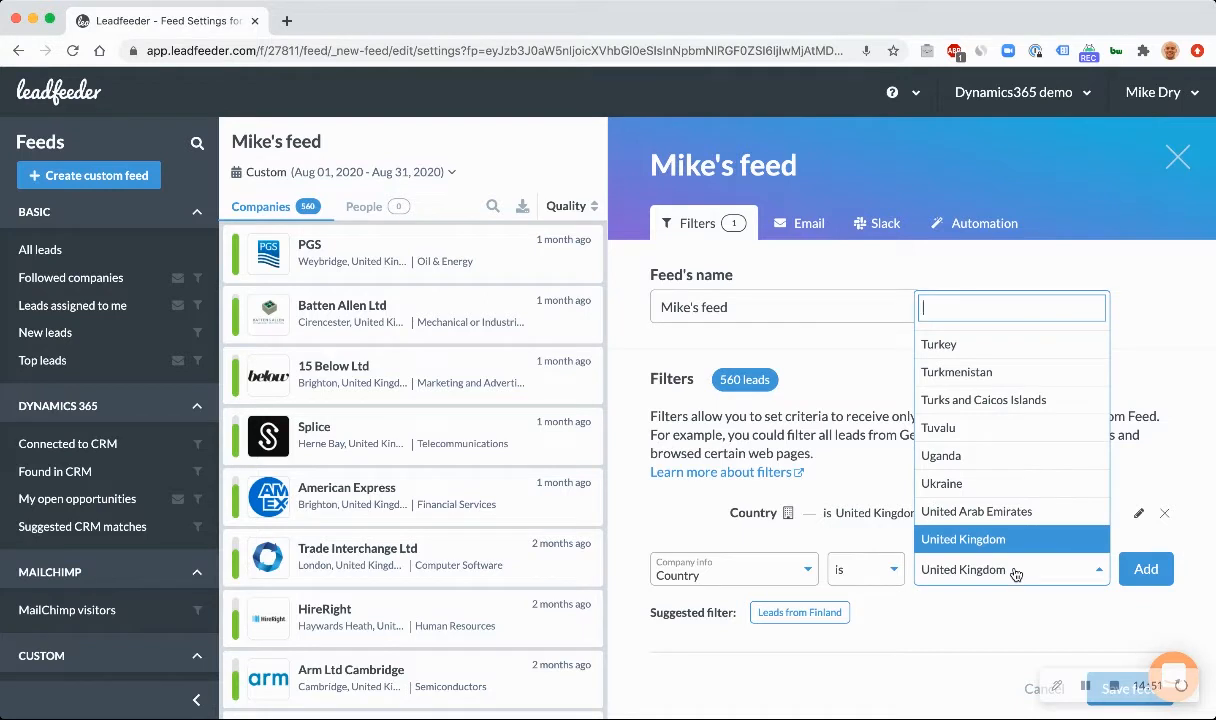
{"action": "type", "text": "Finl"}
{"action": "key", "text": "Return"}
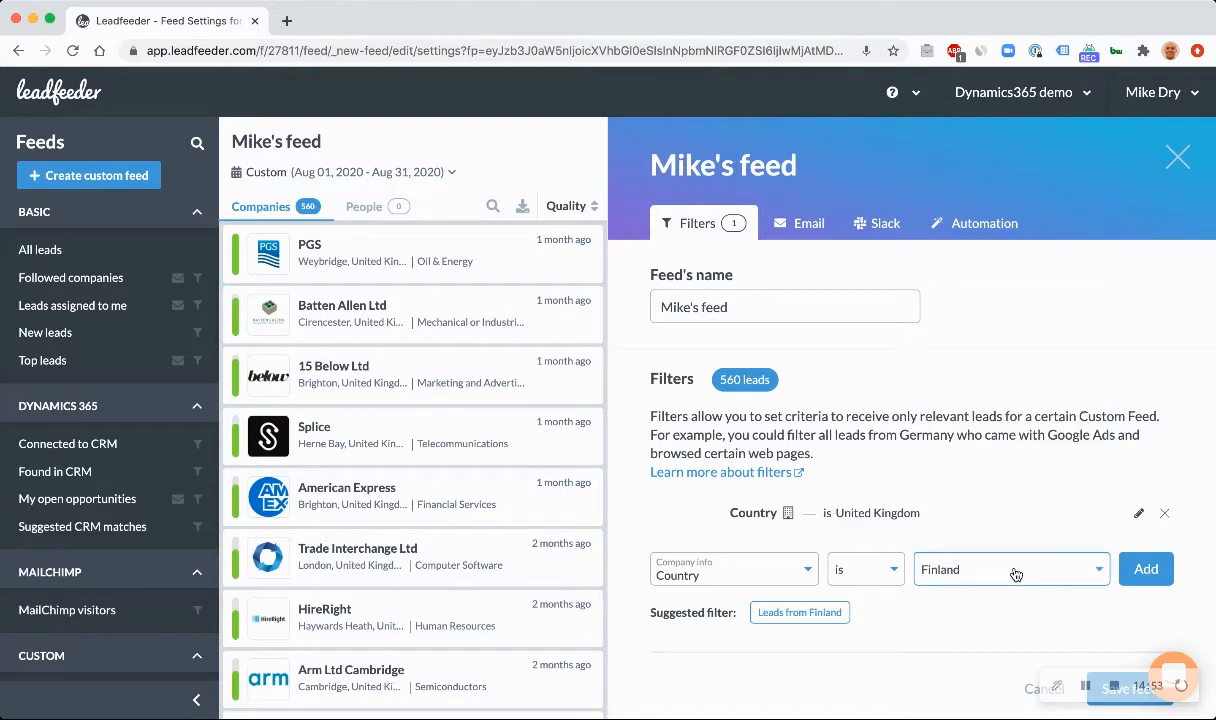
{"action": "left_click", "coordinate": [1146, 569]}
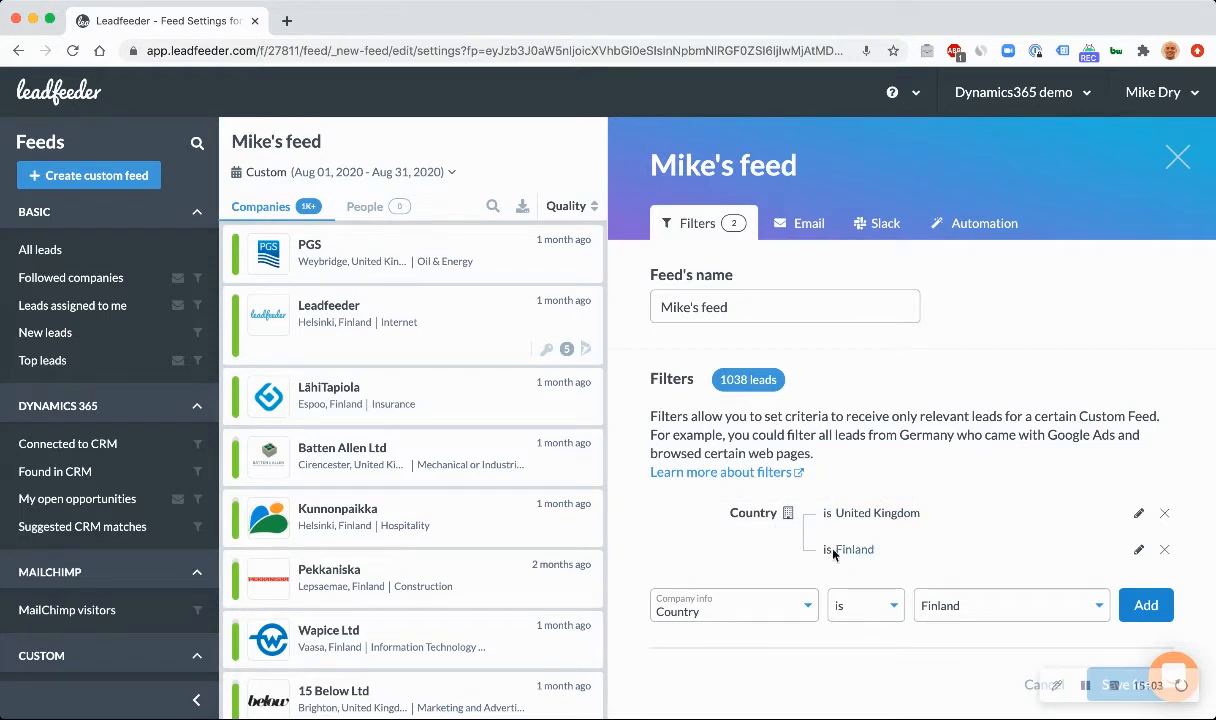
Add an Industry filter from the company info criteria, set to is Internet
{"action": "left_click", "coordinate": [784, 607]}
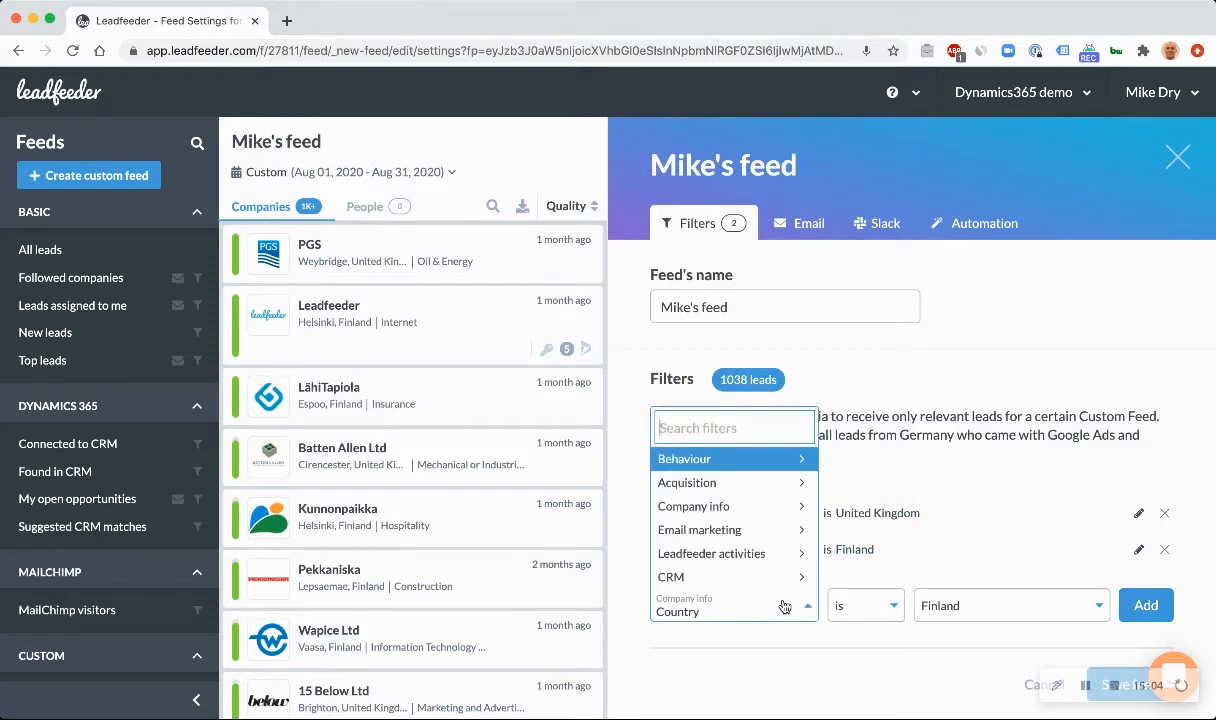
{"action": "left_click", "coordinate": [764, 518]}
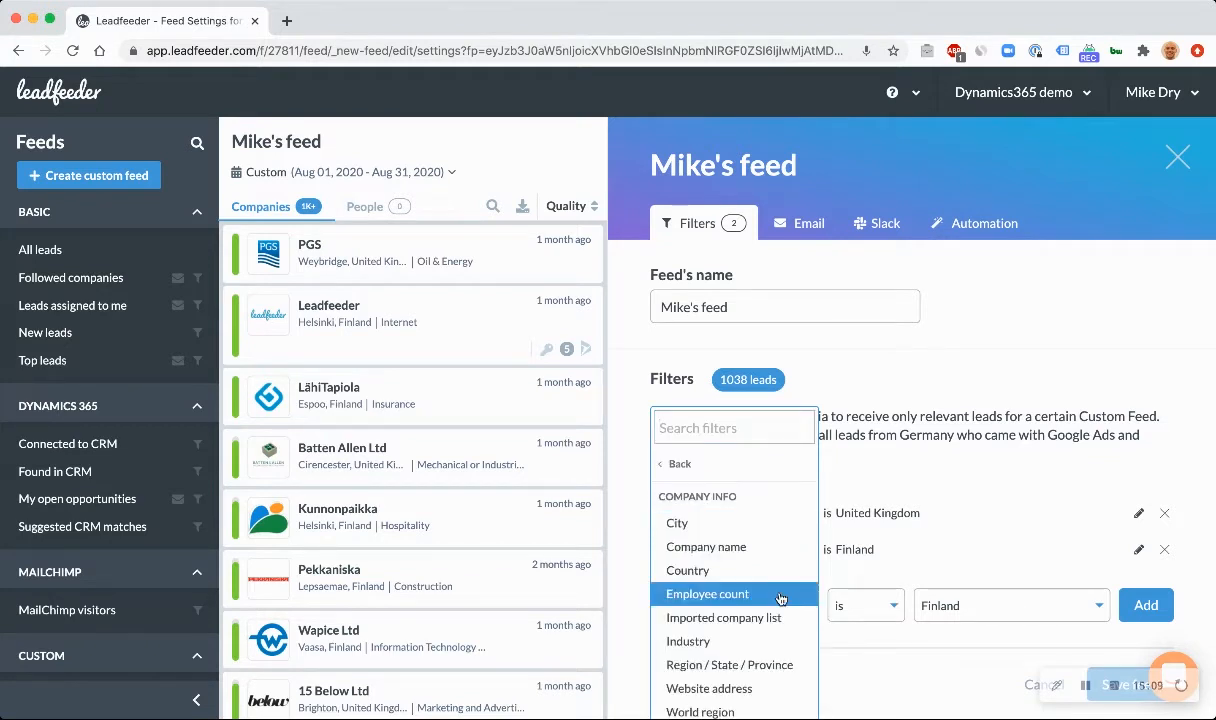
{"action": "left_click", "coordinate": [727, 641]}
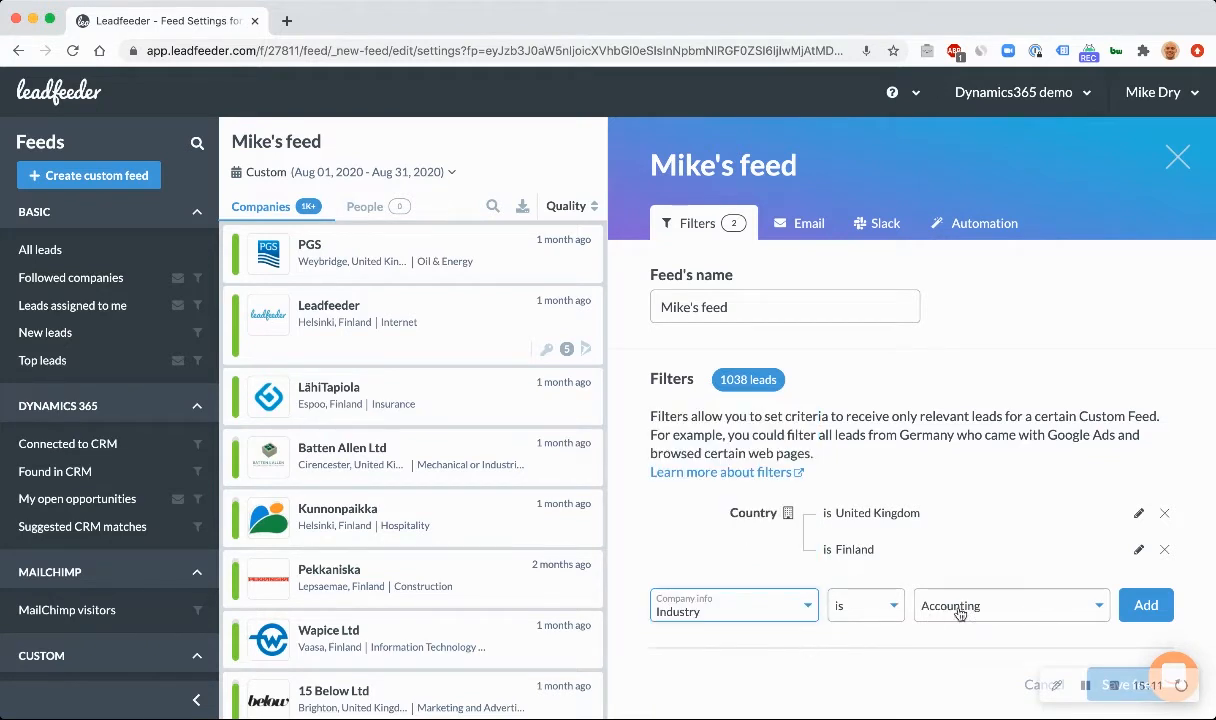
{"action": "left_click", "coordinate": [959, 614]}
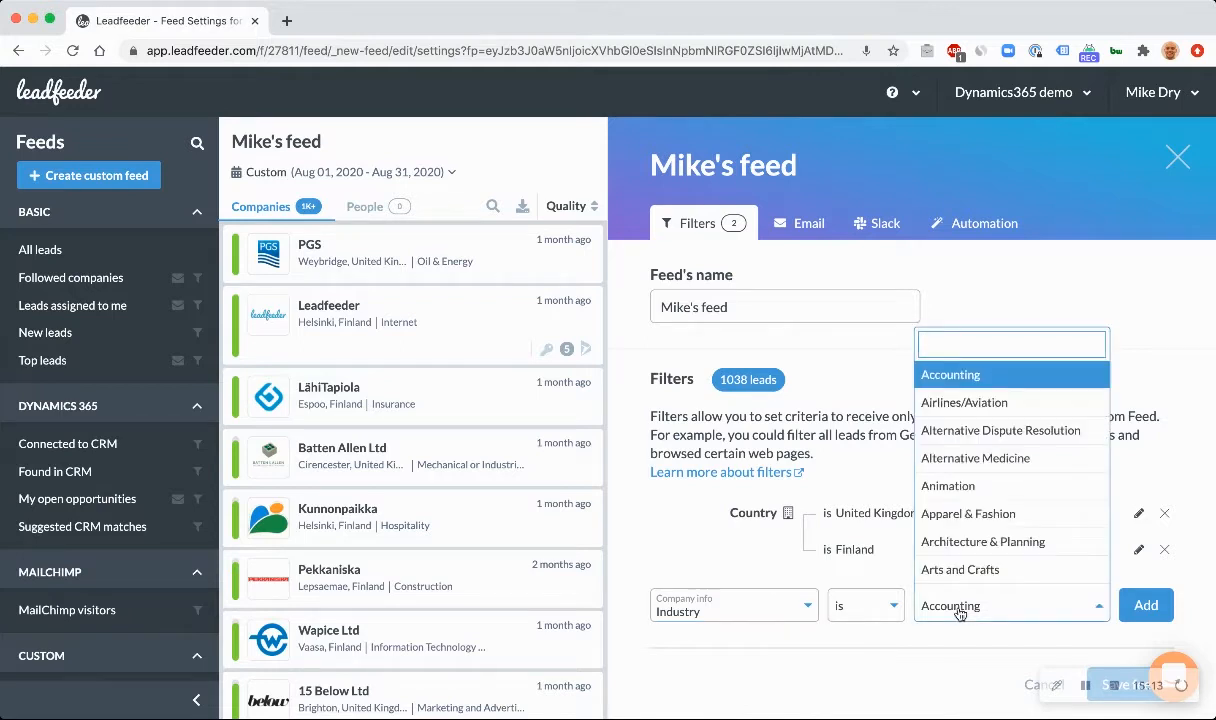
{"action": "type", "text": "Intern"}
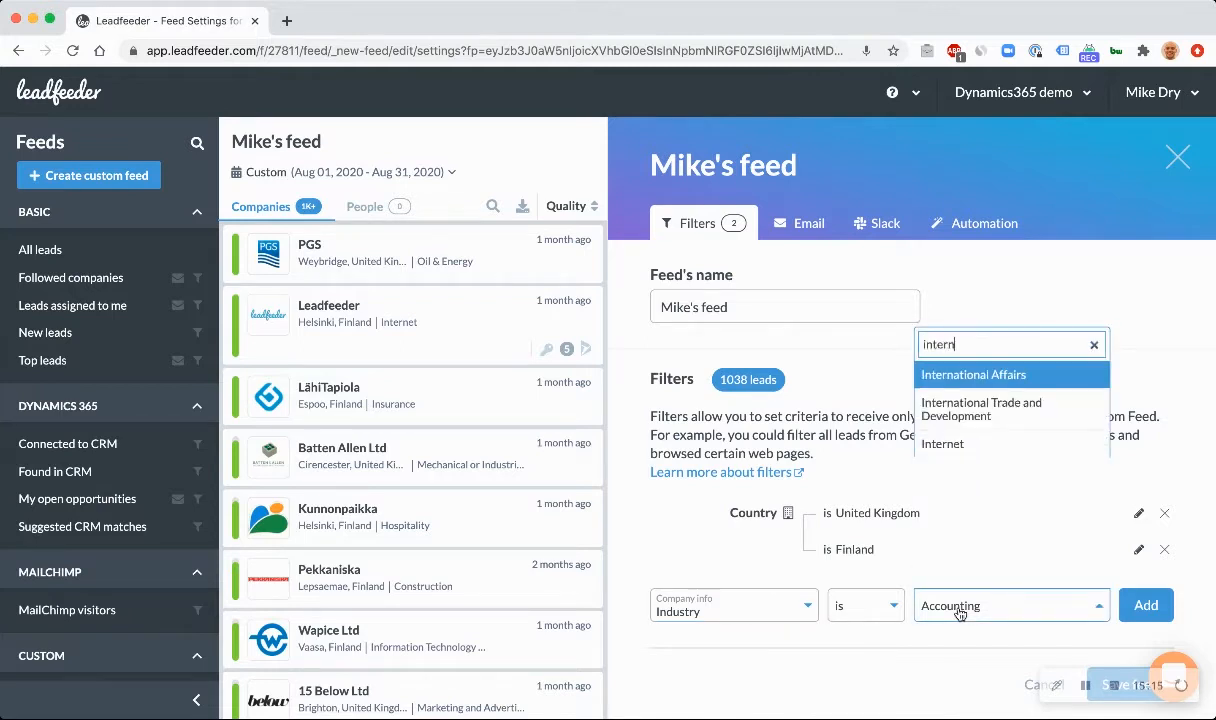
{"action": "key", "text": "Down"}
{"action": "key", "text": "Down"}
{"action": "key", "text": "Return"}
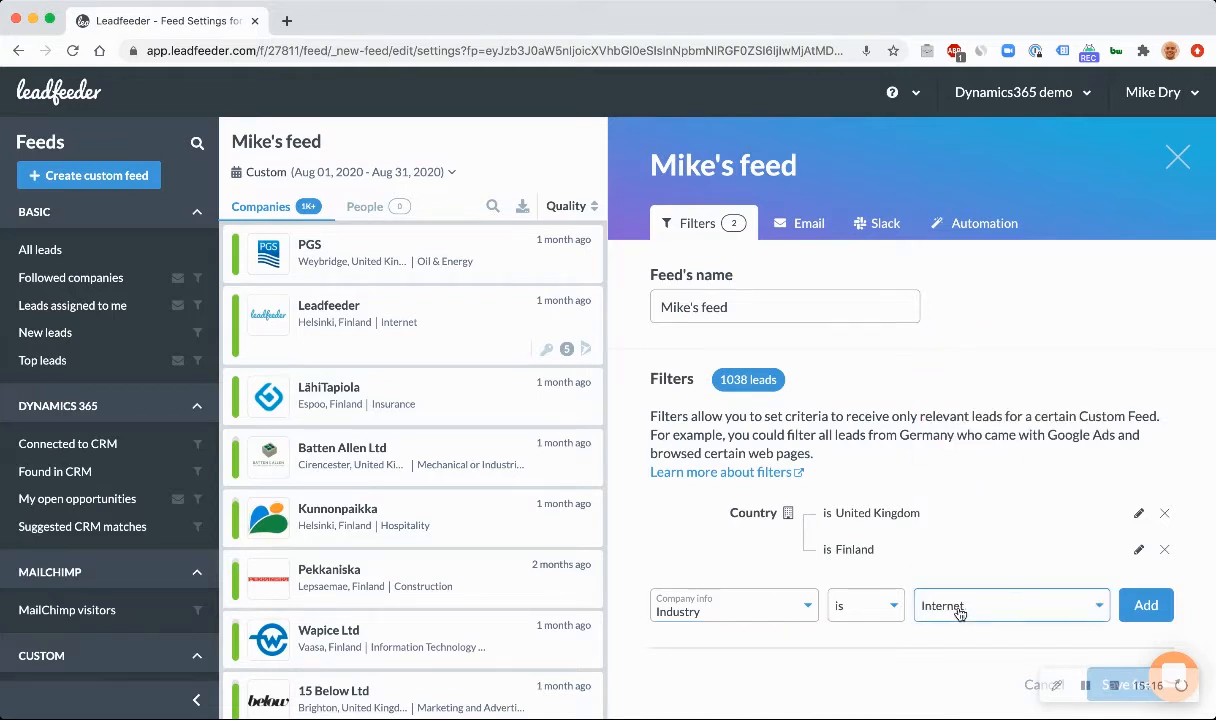
{"action": "left_click", "coordinate": [1146, 605]}
{"action": "scroll", "coordinate": [962, 521], "scroll_direction": "down", "scroll_amount": 2}
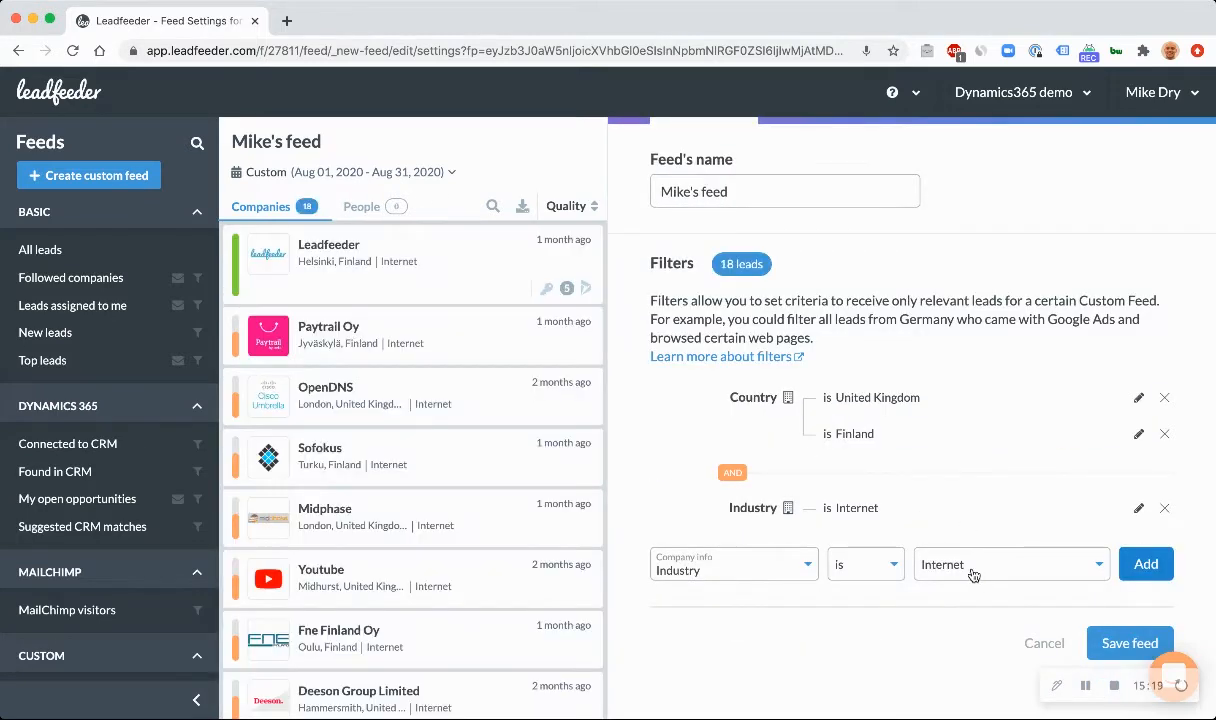
Search the Industry filter's values for "bank", "fin" and "ins", and close the list without choosing one
{"action": "left_click", "coordinate": [970, 566]}
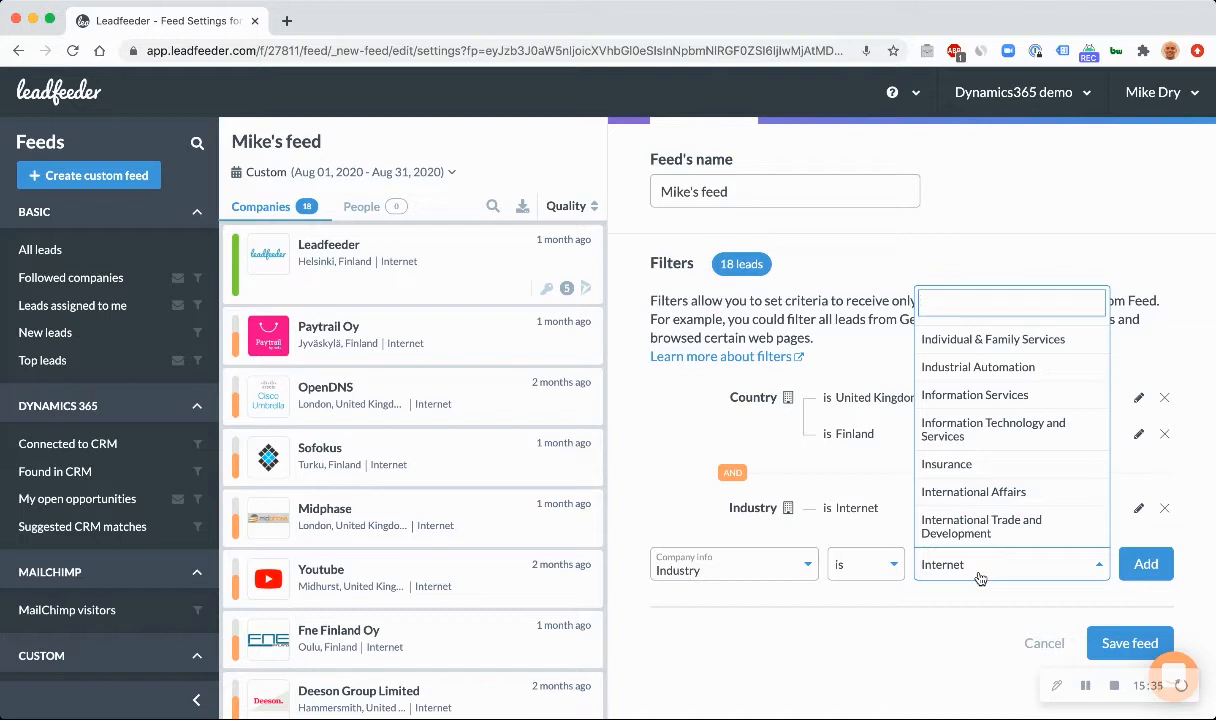
{"action": "type", "text": "bank"}
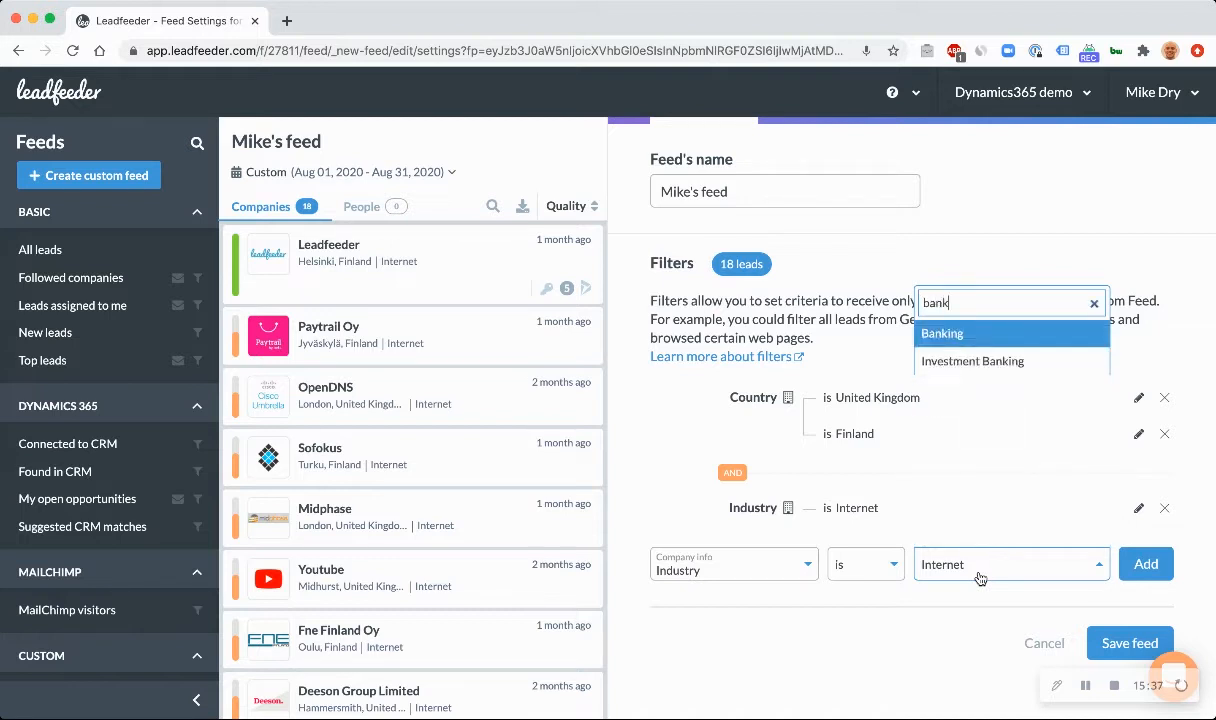
{"action": "key", "text": "BackSpace"}
{"action": "key", "text": "BackSpace"}
{"action": "key", "text": "BackSpace"}
{"action": "key", "text": "BackSpace"}
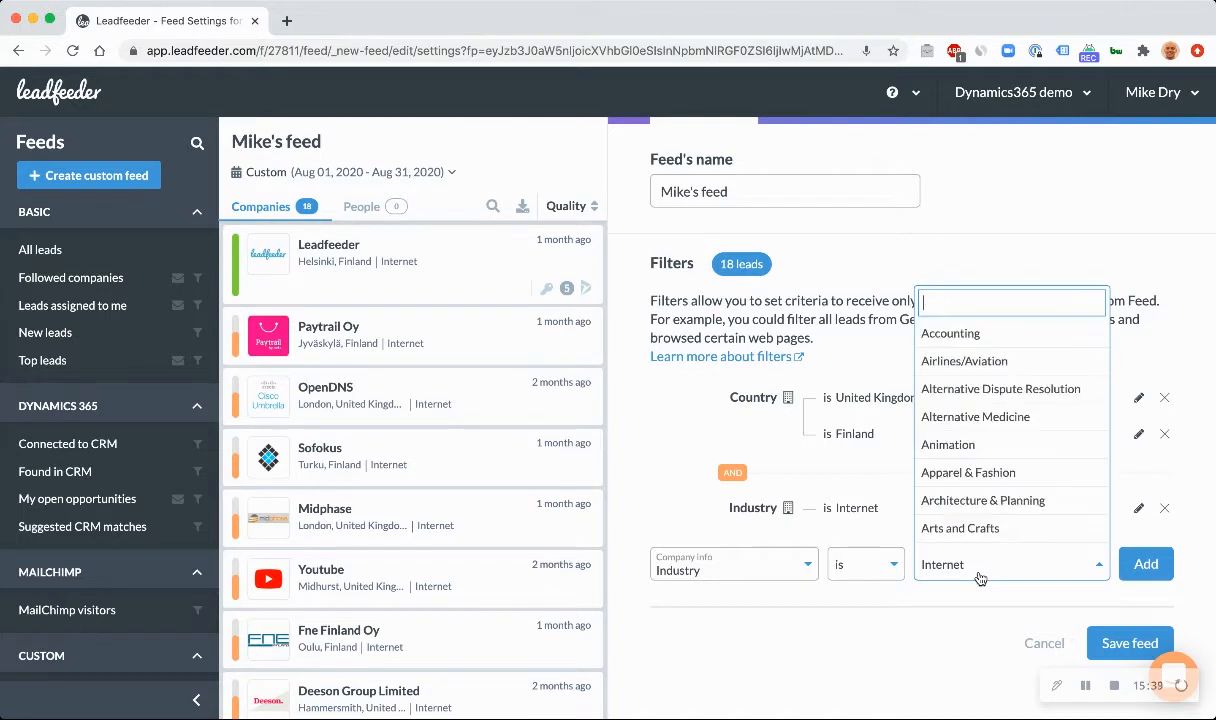
{"action": "type", "text": "fin"}
{"action": "key", "text": "BackSpace"}
{"action": "key", "text": "BackSpace"}
{"action": "key", "text": "BackSpace"}
{"action": "type", "text": "ins"}
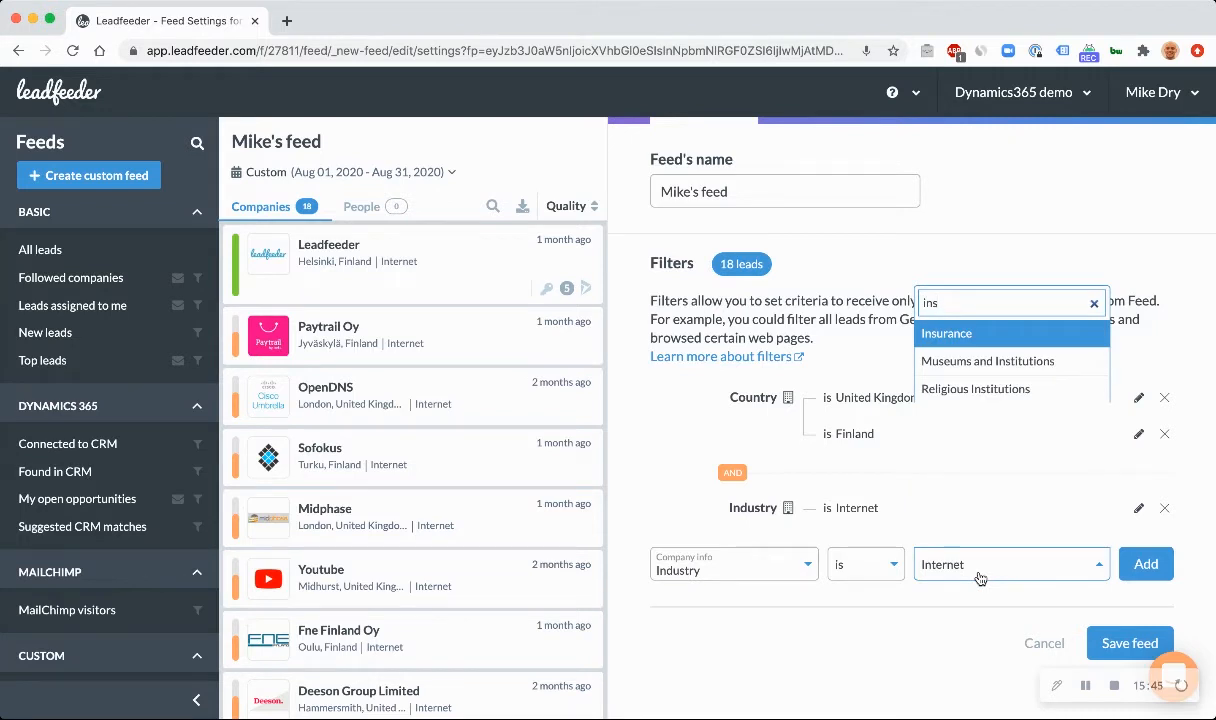
{"action": "key", "text": "BackSpace"}
{"action": "key", "text": "BackSpace"}
{"action": "key", "text": "BackSpace"}
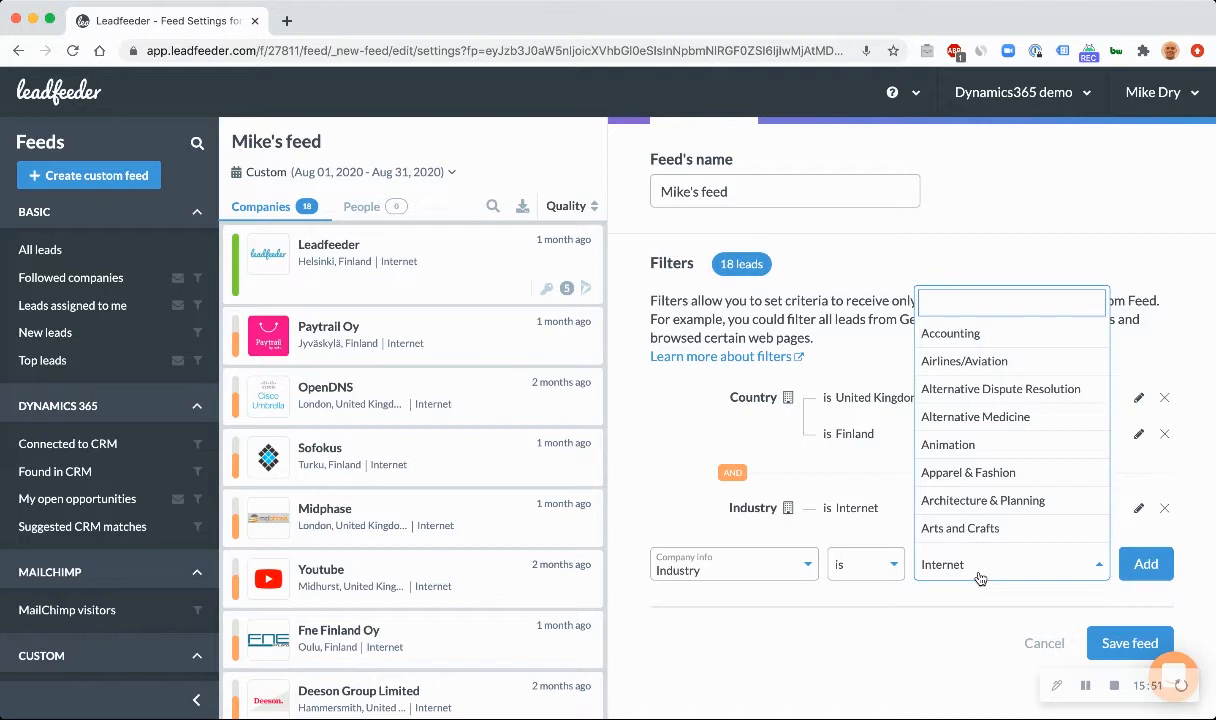
{"action": "left_click", "coordinate": [928, 632]}
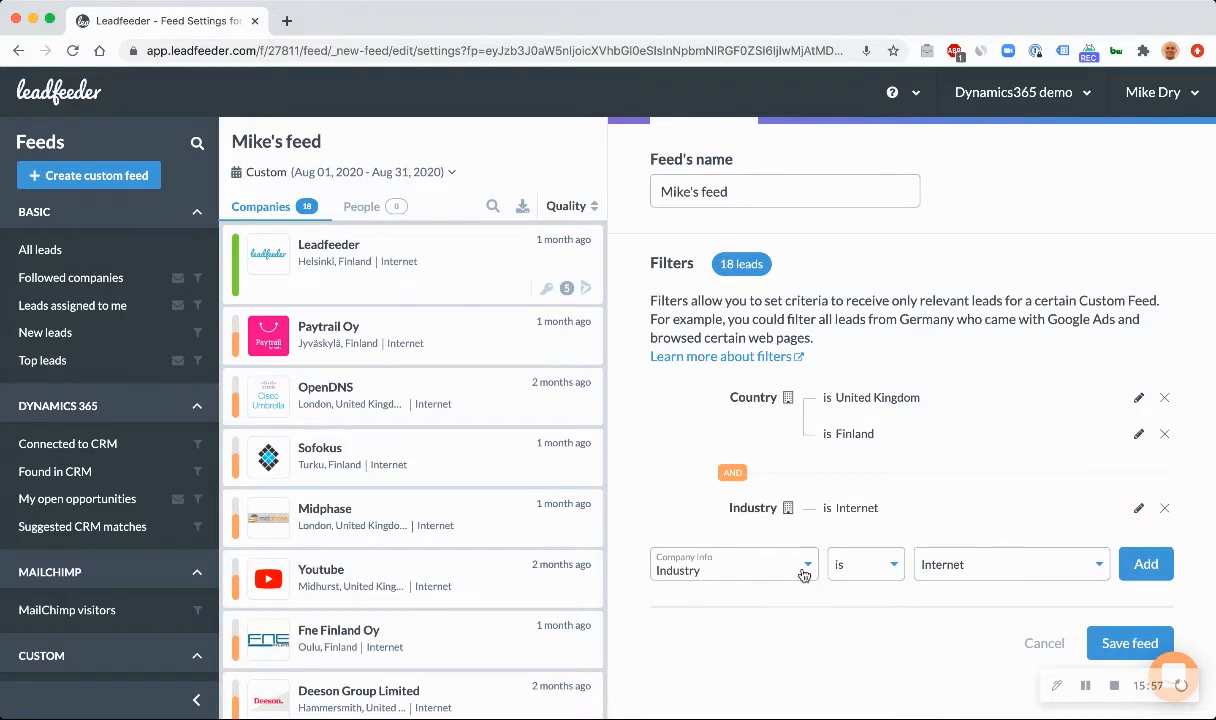
Choose Employee count as the company info filter criterion and review its selectable values
{"action": "left_click", "coordinate": [803, 574]}
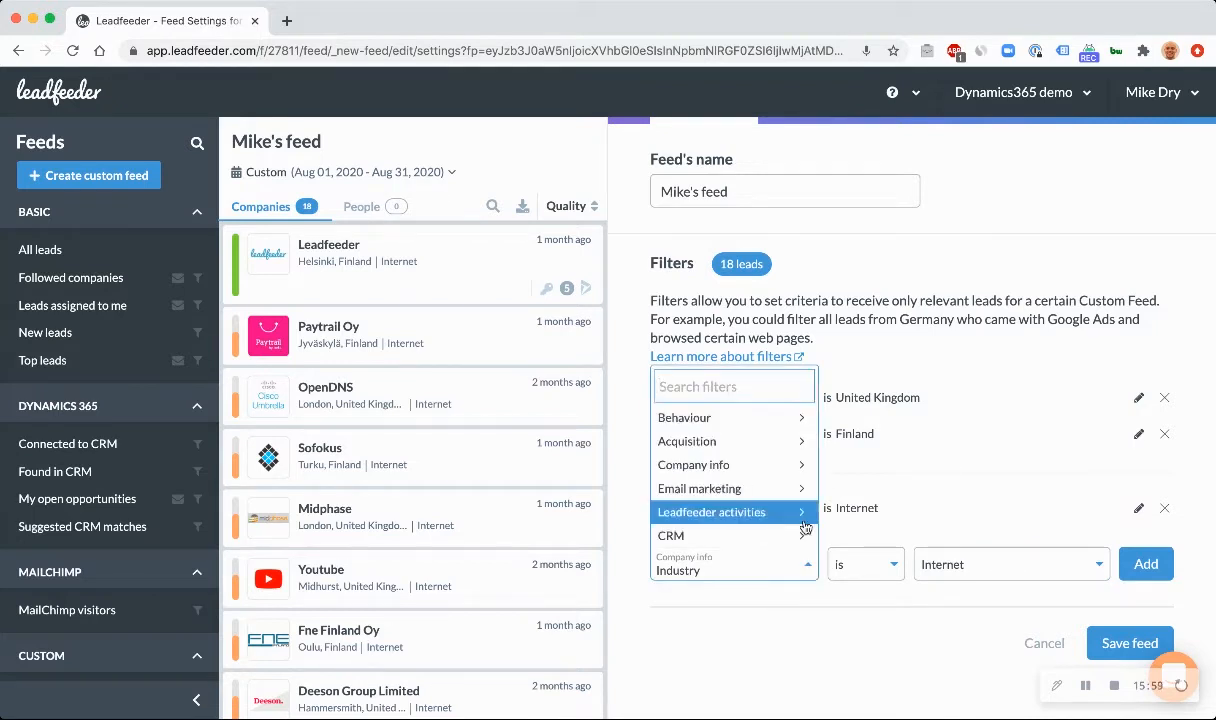
{"action": "left_click", "coordinate": [788, 470]}
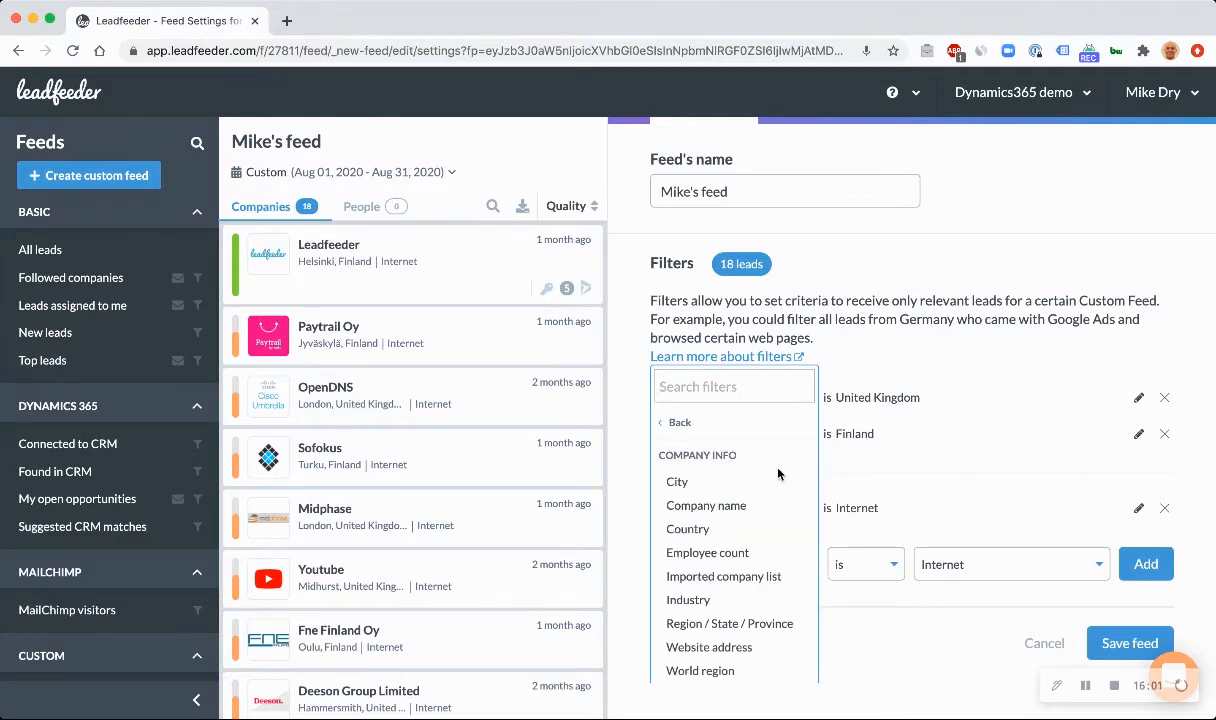
{"action": "left_click", "coordinate": [768, 553]}
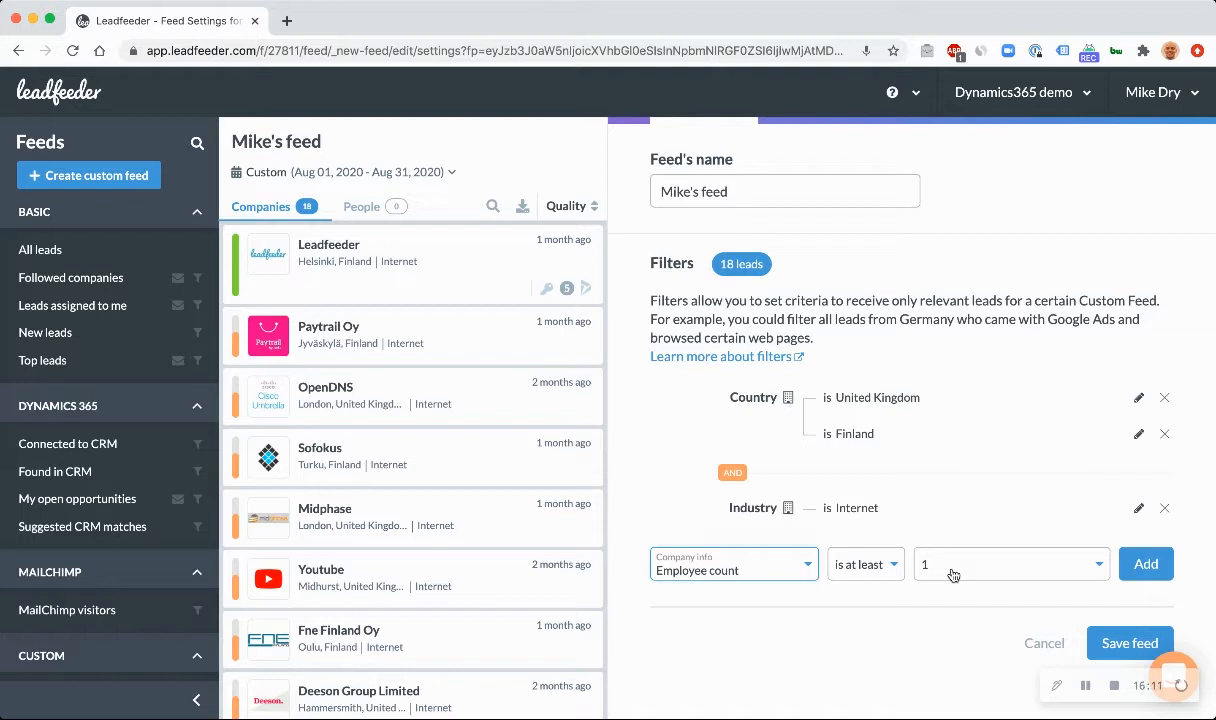
{"action": "left_click", "coordinate": [953, 575]}
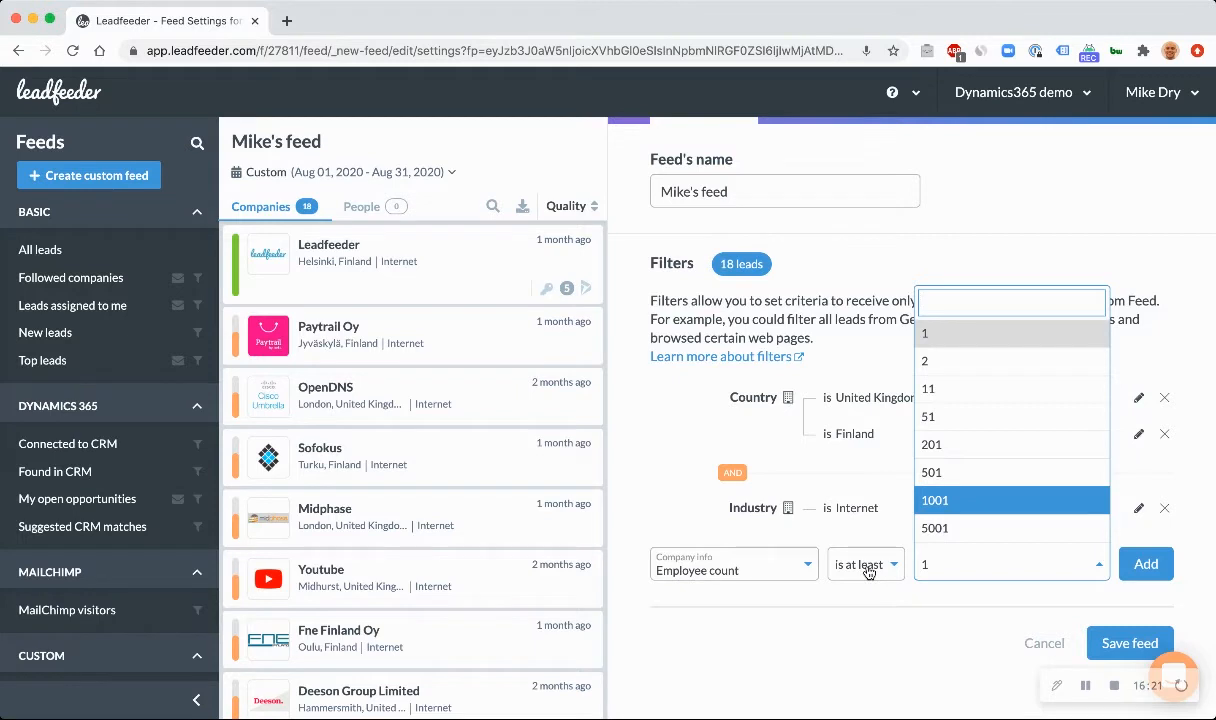
{"action": "key", "text": "Down"}
{"action": "key", "text": "Down"}
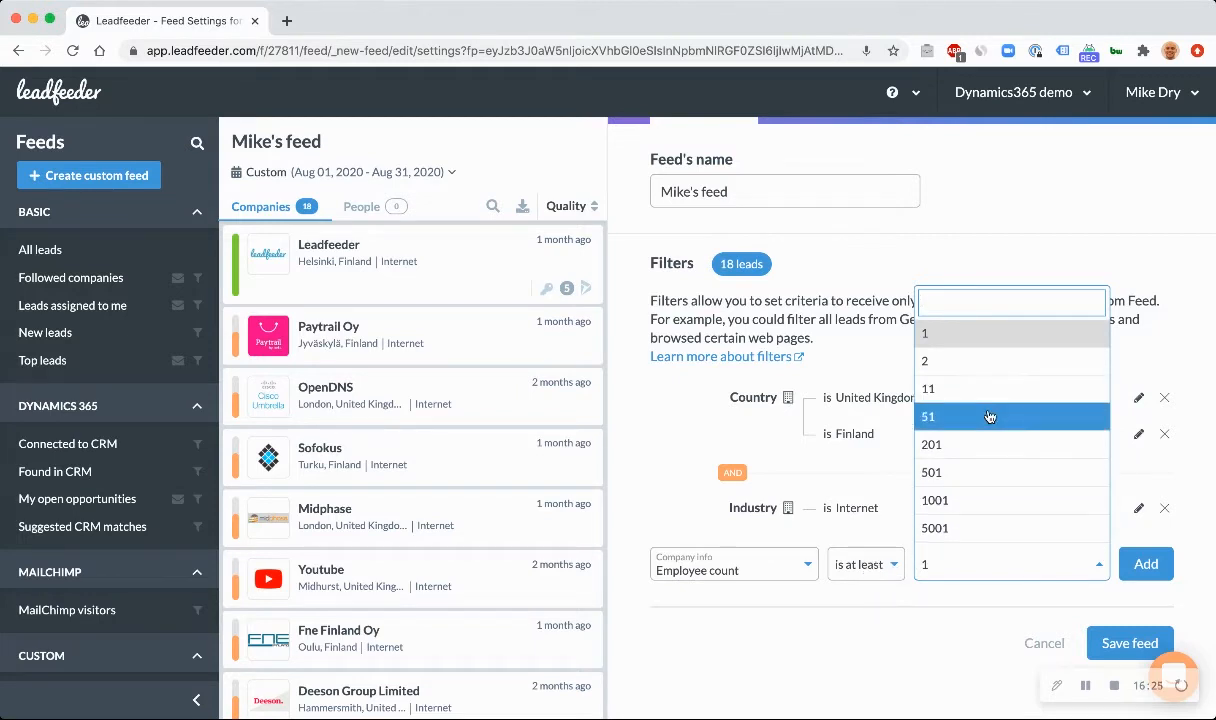
Switch the Employee count comparison to is less than and check the values offered for it
{"action": "left_click", "coordinate": [863, 565]}
{"action": "left_click", "coordinate": [865, 612]}
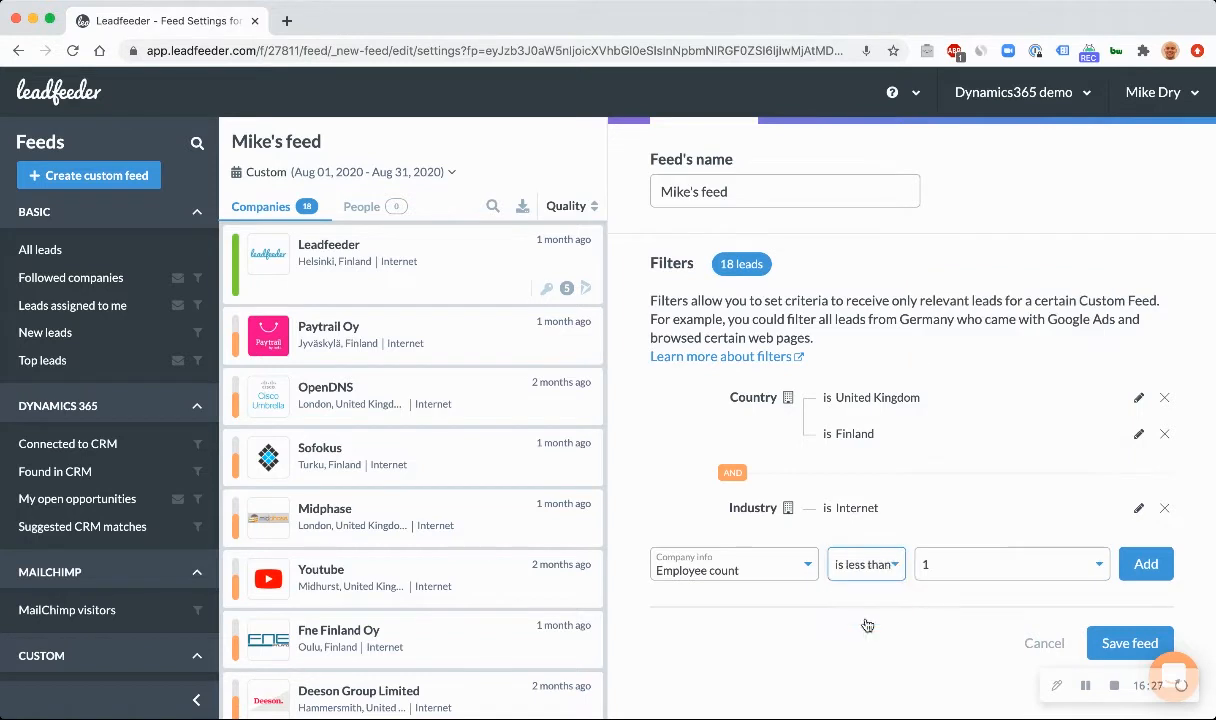
{"action": "left_click", "coordinate": [934, 574]}
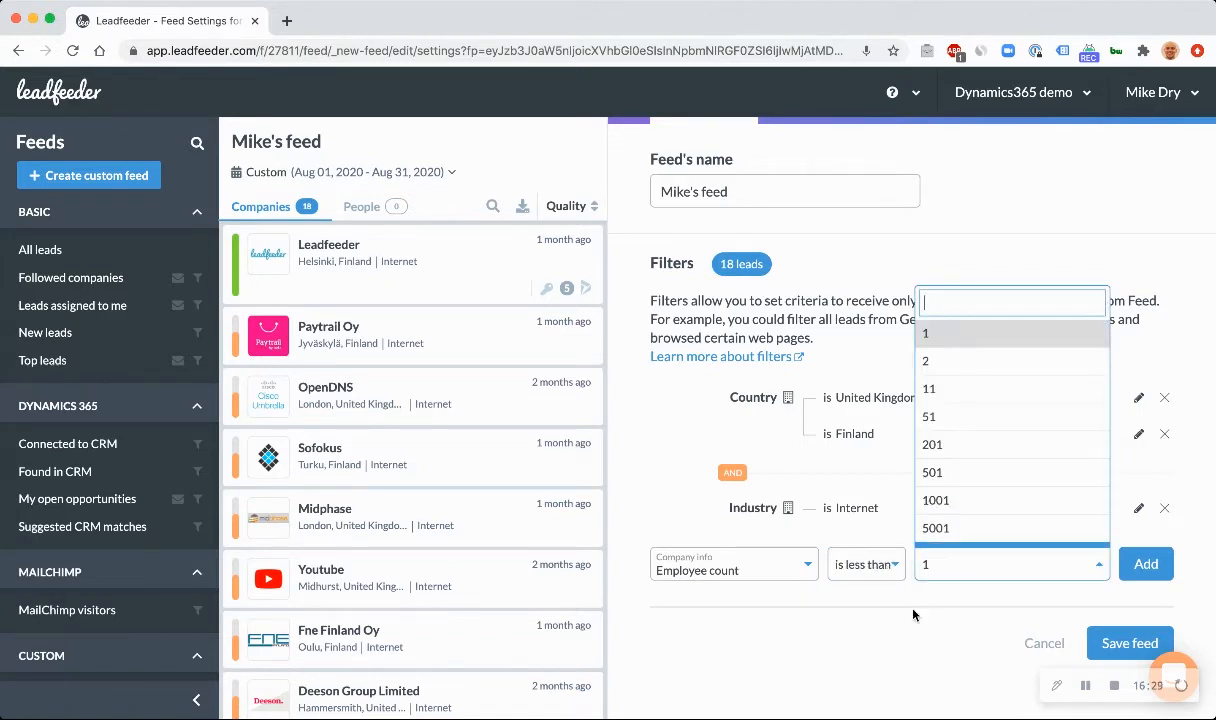
{"action": "left_click", "coordinate": [900, 631]}
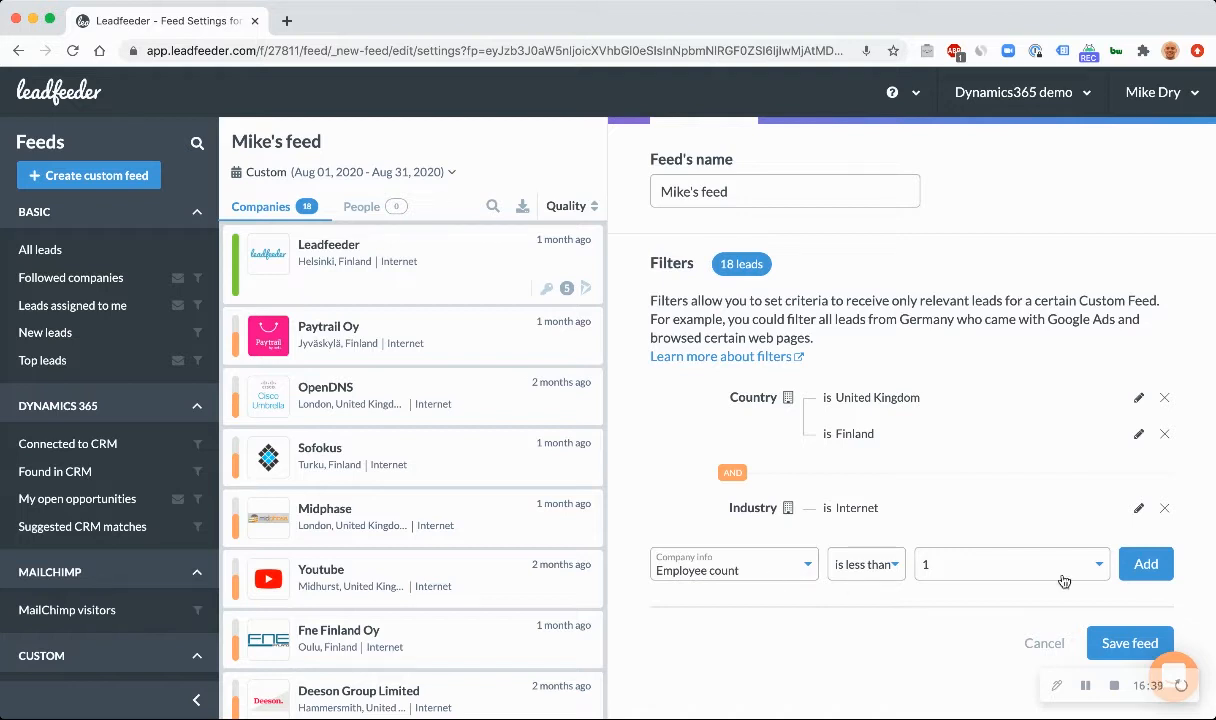
Set the Employee count comparison to is at least and add the filter with the value 1
{"action": "left_click", "coordinate": [904, 566]}
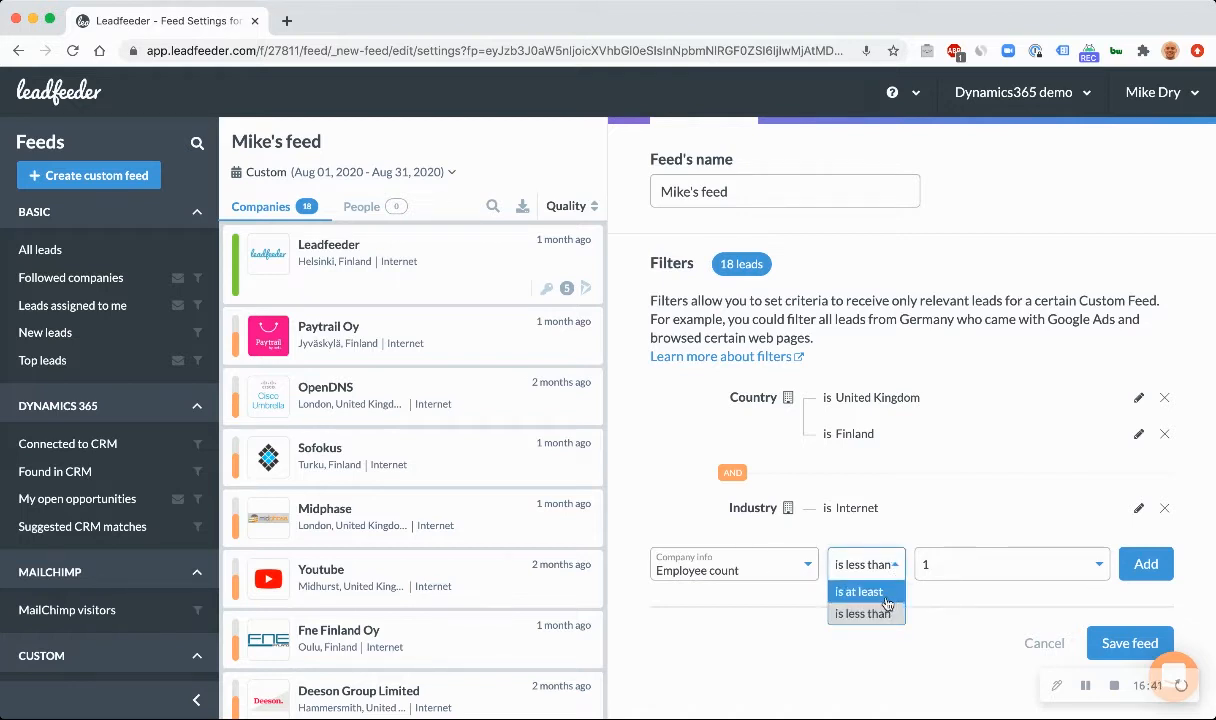
{"action": "left_click", "coordinate": [860, 592]}
{"action": "left_click", "coordinate": [1142, 564]}
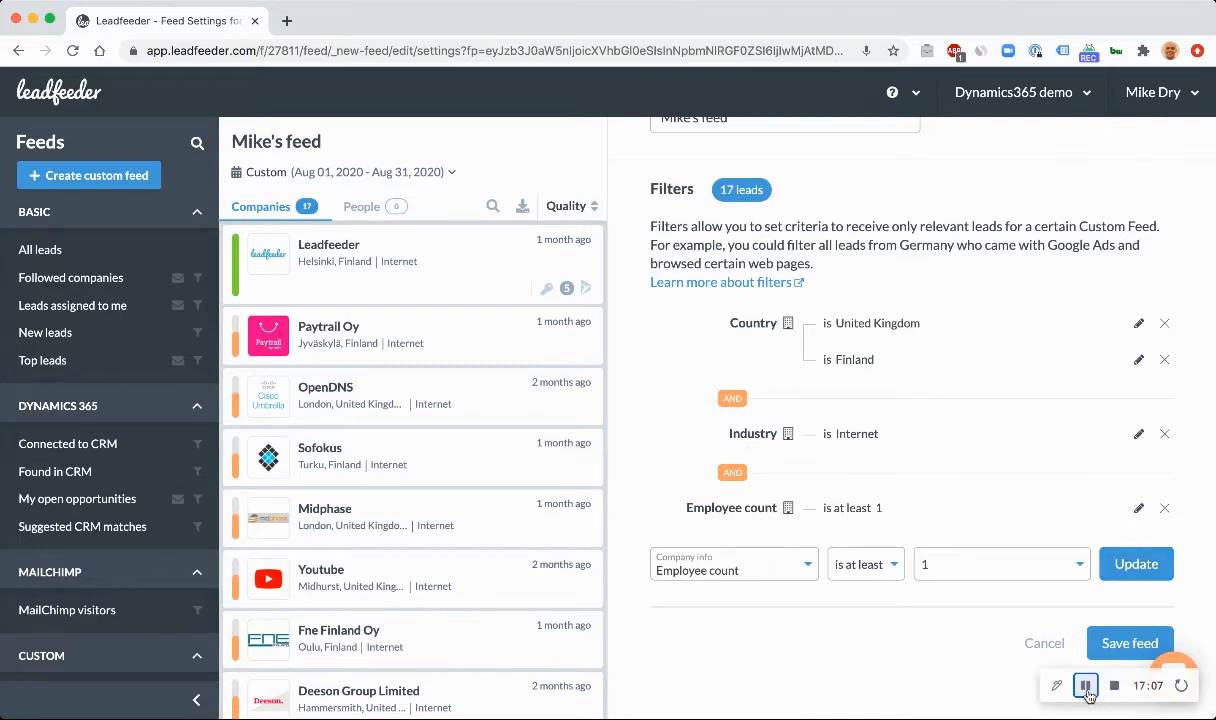
Look through the Behaviour filter criteria and choose Page URL as the next criterion
{"action": "left_click", "coordinate": [714, 567]}
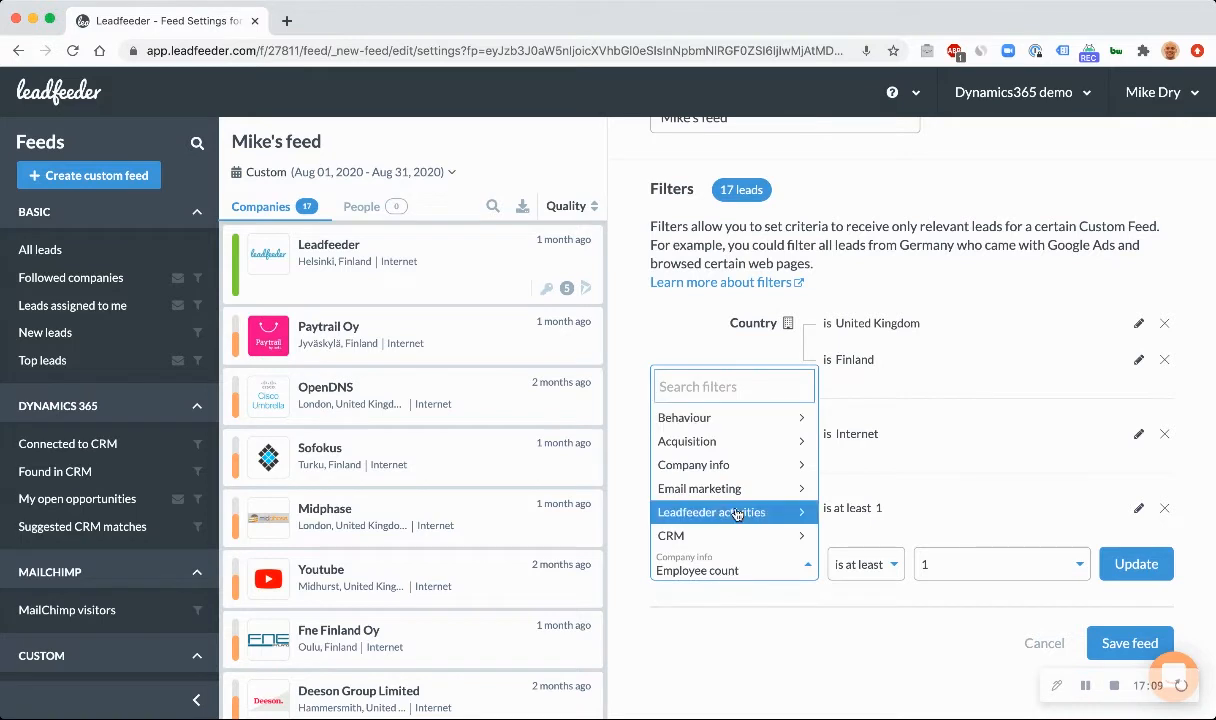
{"action": "left_click", "coordinate": [742, 418]}
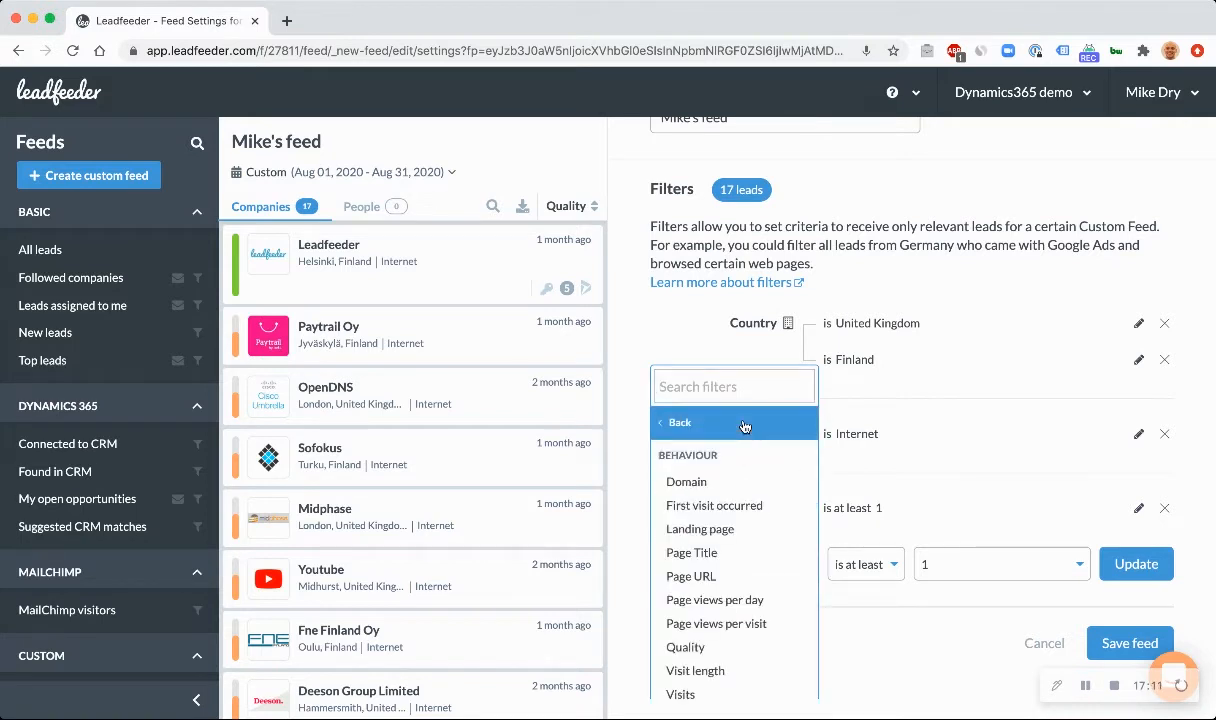
{"action": "left_click", "coordinate": [716, 576]}
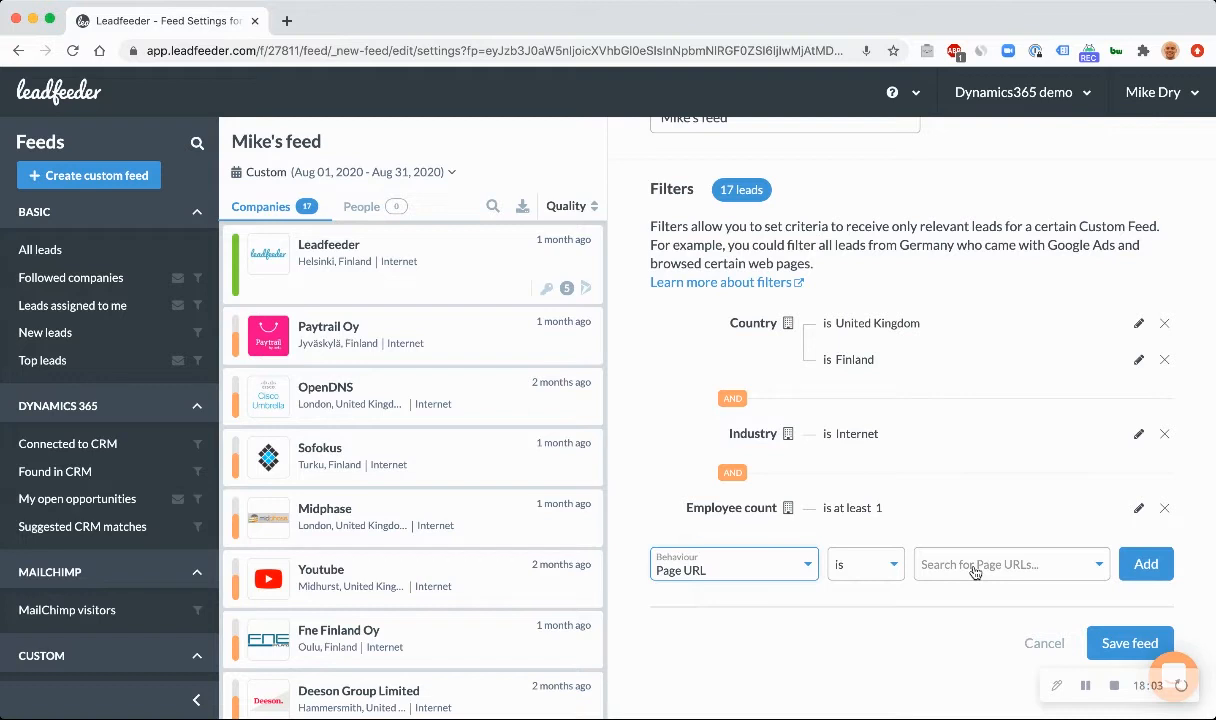
Review the available CRM filter criteria, including Connection to Dynamics 365, and look back over the feed's filters
{"action": "left_click", "coordinate": [755, 562]}
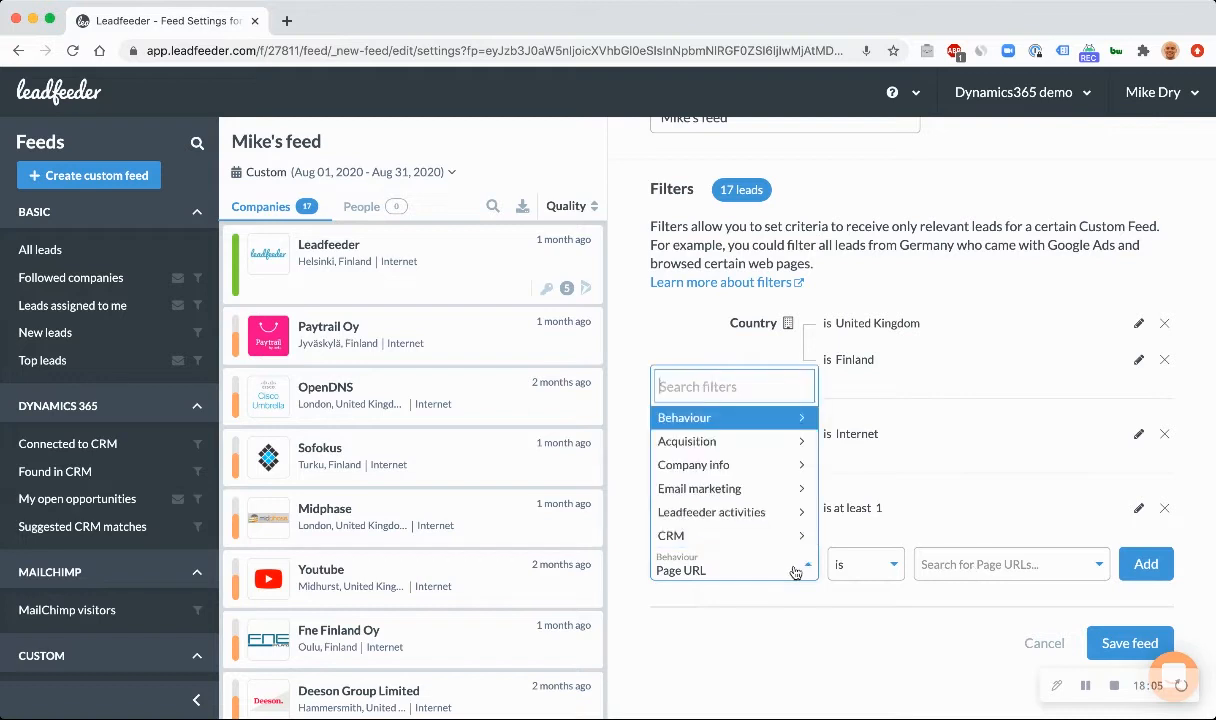
{"action": "left_click", "coordinate": [748, 542]}
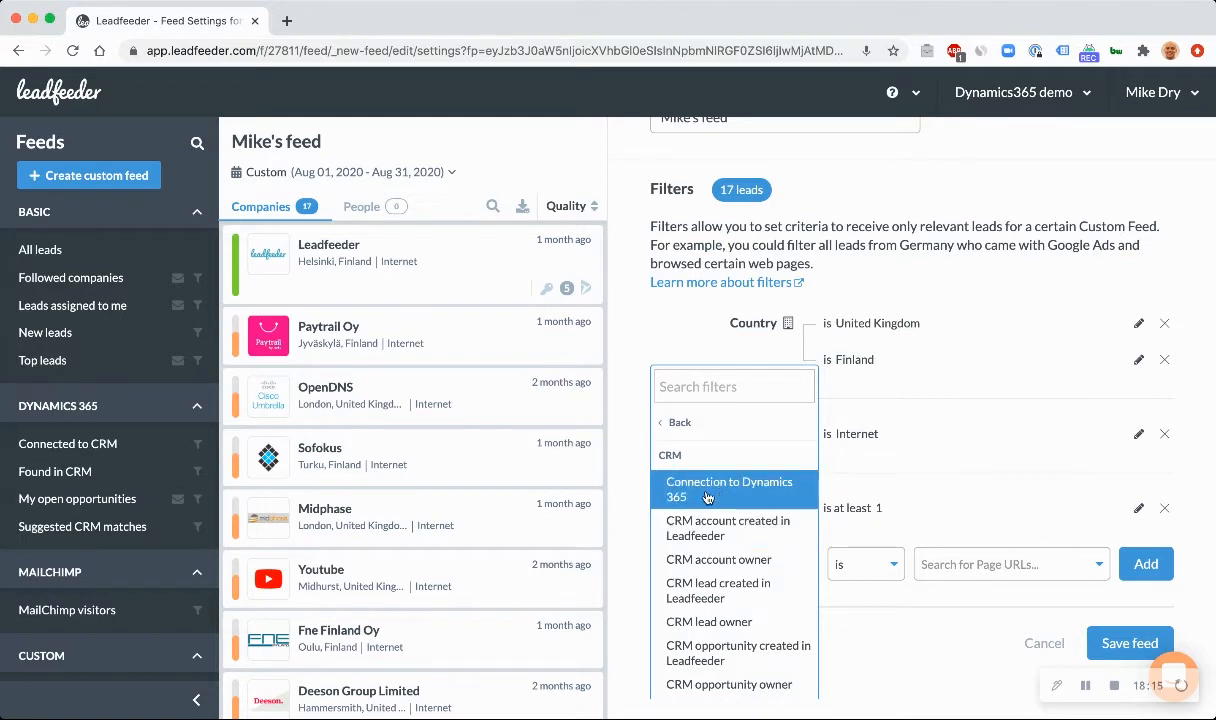
{"action": "left_click", "coordinate": [887, 636]}
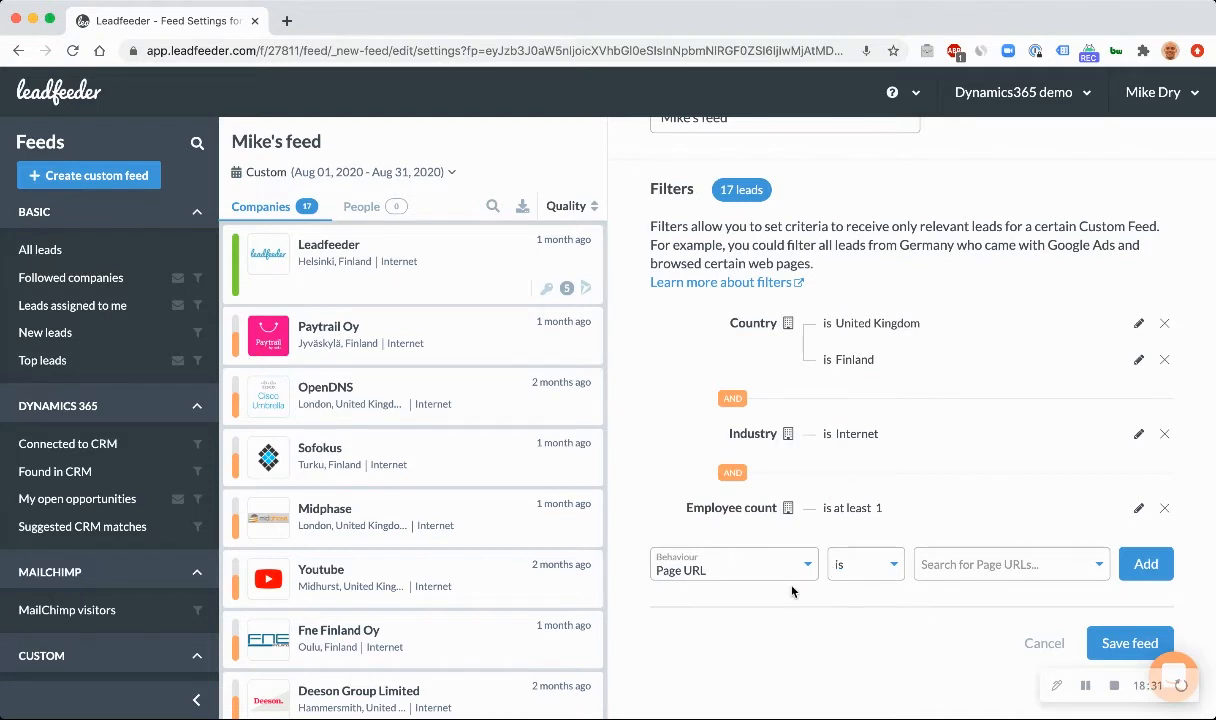
{"action": "scroll", "coordinate": [926, 628], "scroll_direction": "up", "scroll_amount": 1}
{"action": "scroll", "coordinate": [926, 628], "scroll_direction": "down", "scroll_amount": 1}
{"action": "scroll", "coordinate": [930, 622], "scroll_direction": "up", "scroll_amount": 5}
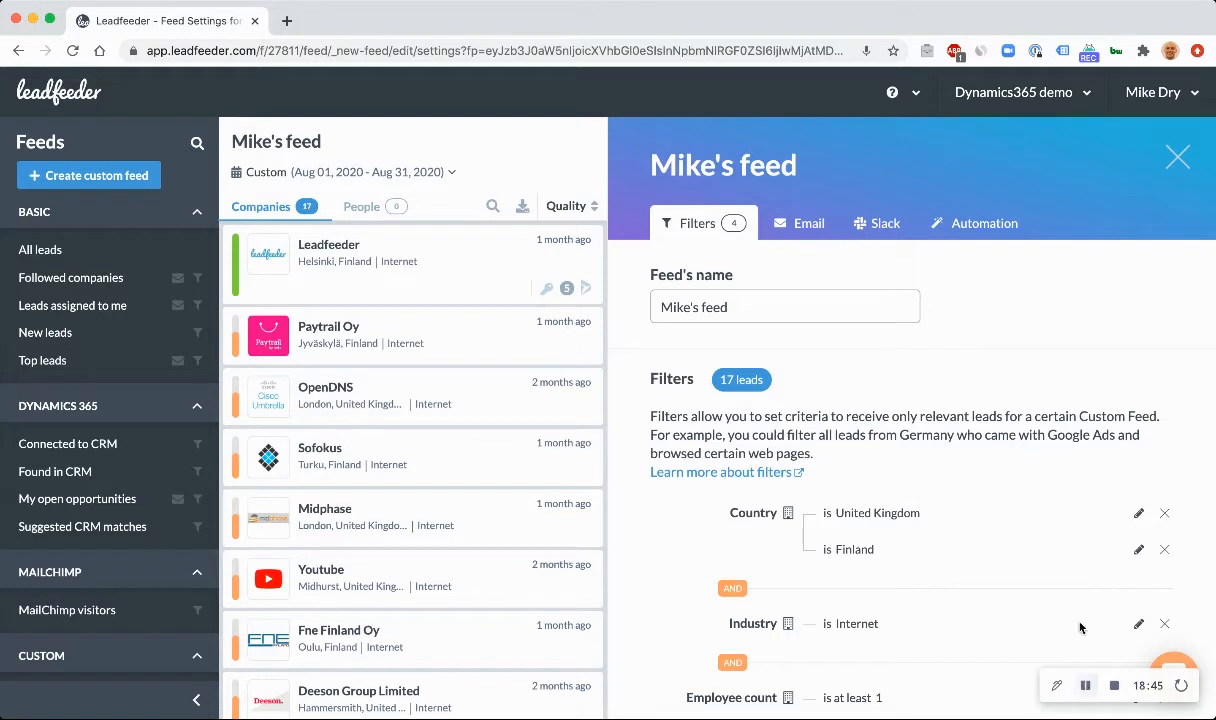
Look over the feed's email subscriber settings and its Slack notification settings
{"action": "left_click", "coordinate": [799, 232]}
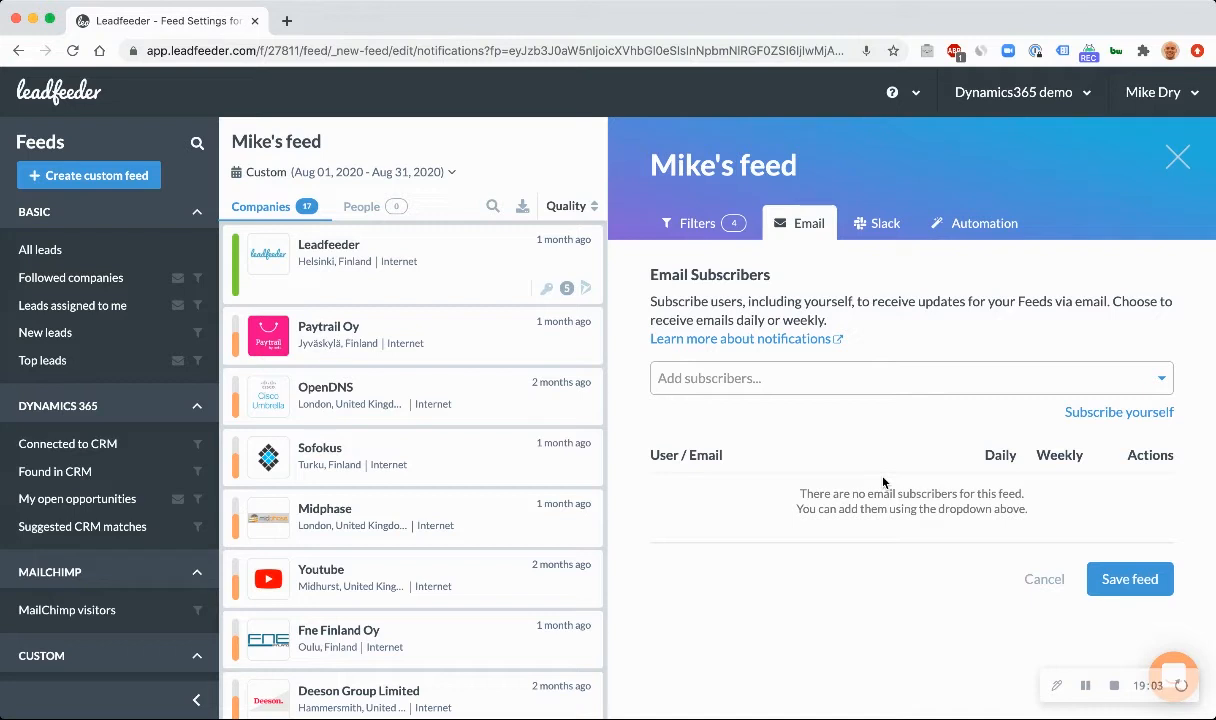
{"action": "left_click", "coordinate": [886, 225]}
{"action": "scroll", "coordinate": [947, 420], "scroll_direction": "down", "scroll_amount": 3}
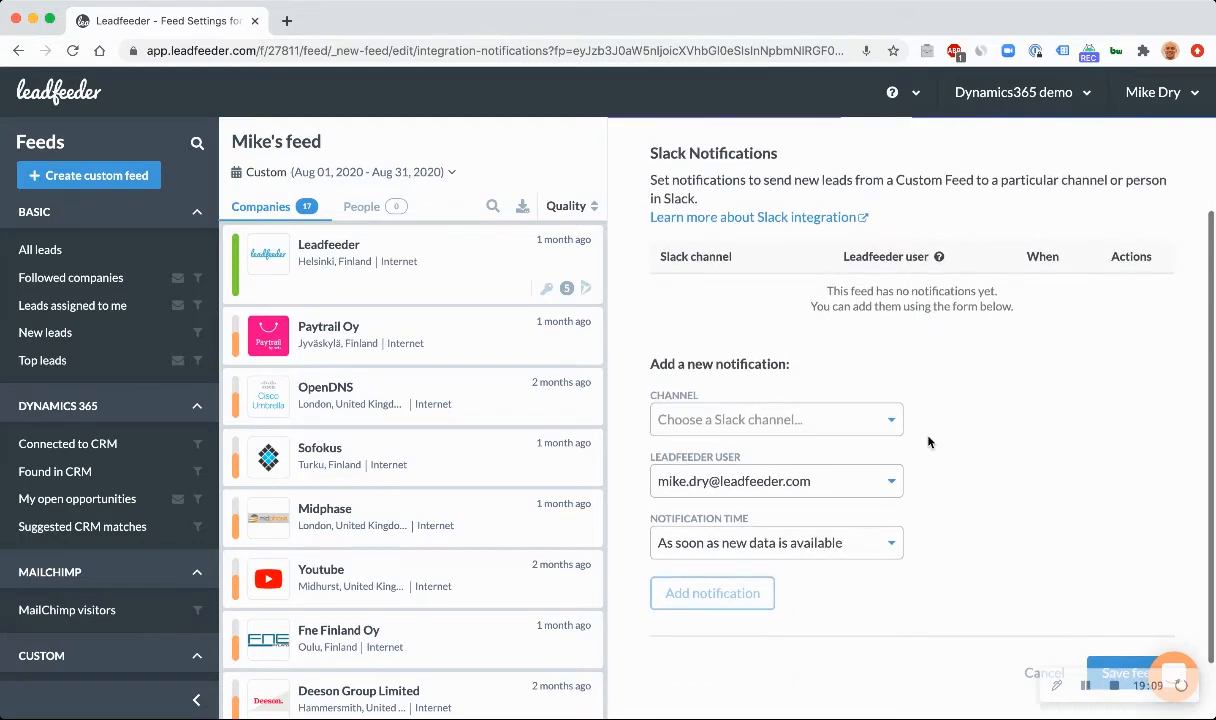
{"action": "scroll", "coordinate": [947, 420], "scroll_direction": "up", "scroll_amount": 2}
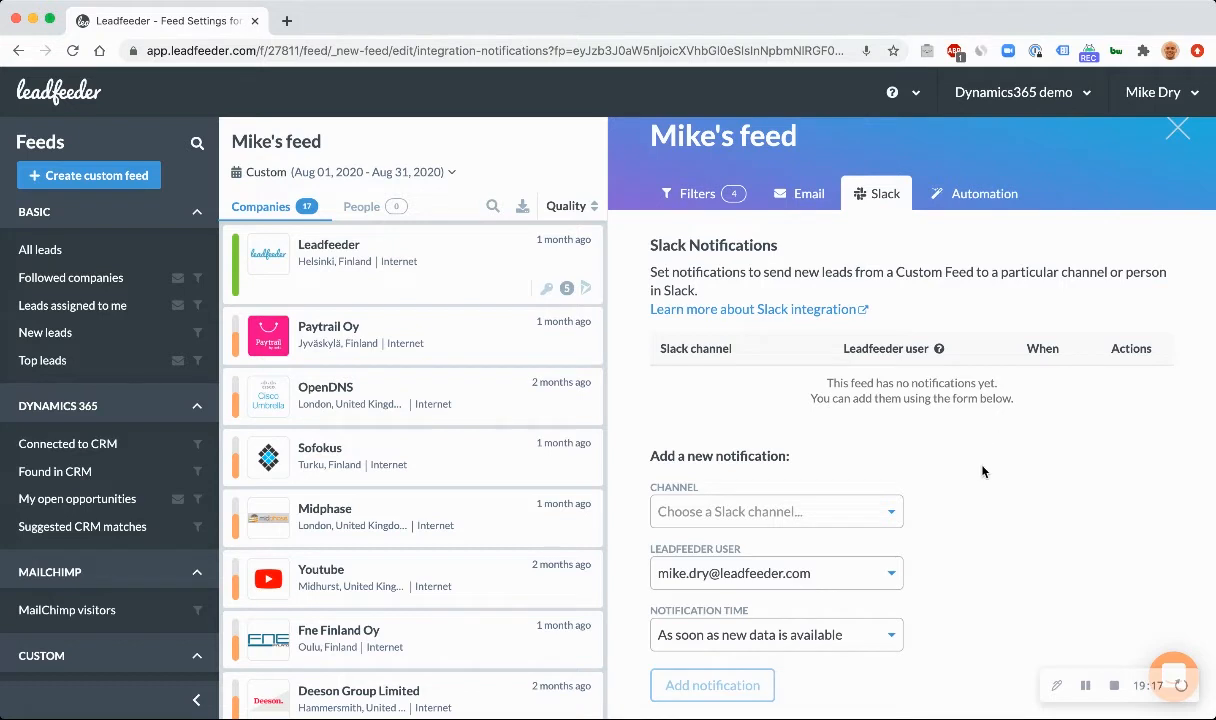
Set a new automation's action to Add tag and check the tags offered for it
{"action": "left_click", "coordinate": [967, 197]}
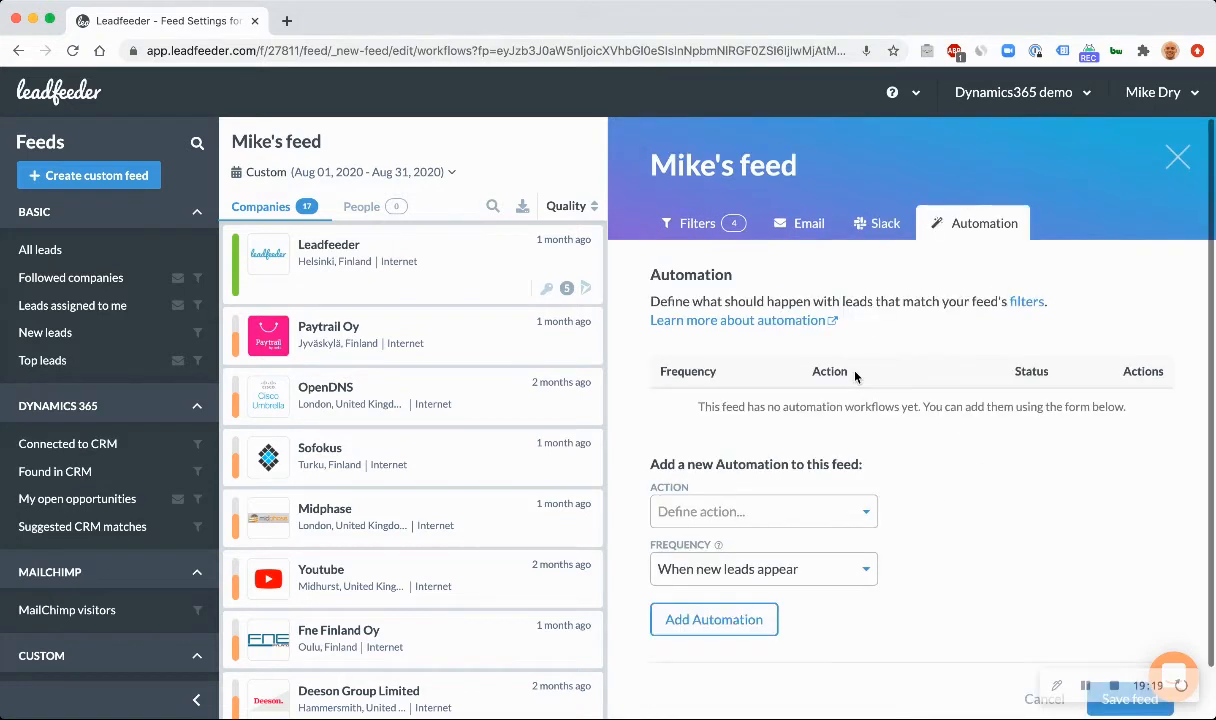
{"action": "scroll", "coordinate": [830, 460], "scroll_direction": "down", "scroll_amount": 1}
{"action": "left_click", "coordinate": [818, 455]}
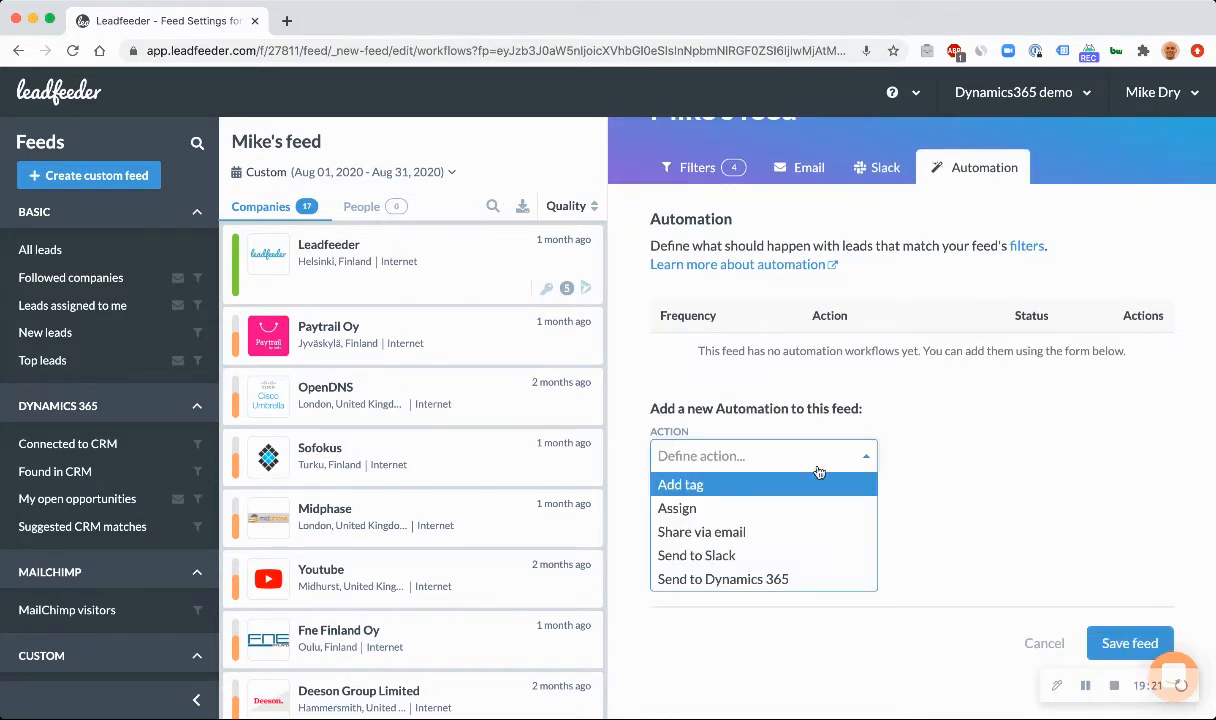
{"action": "left_click", "coordinate": [743, 491]}
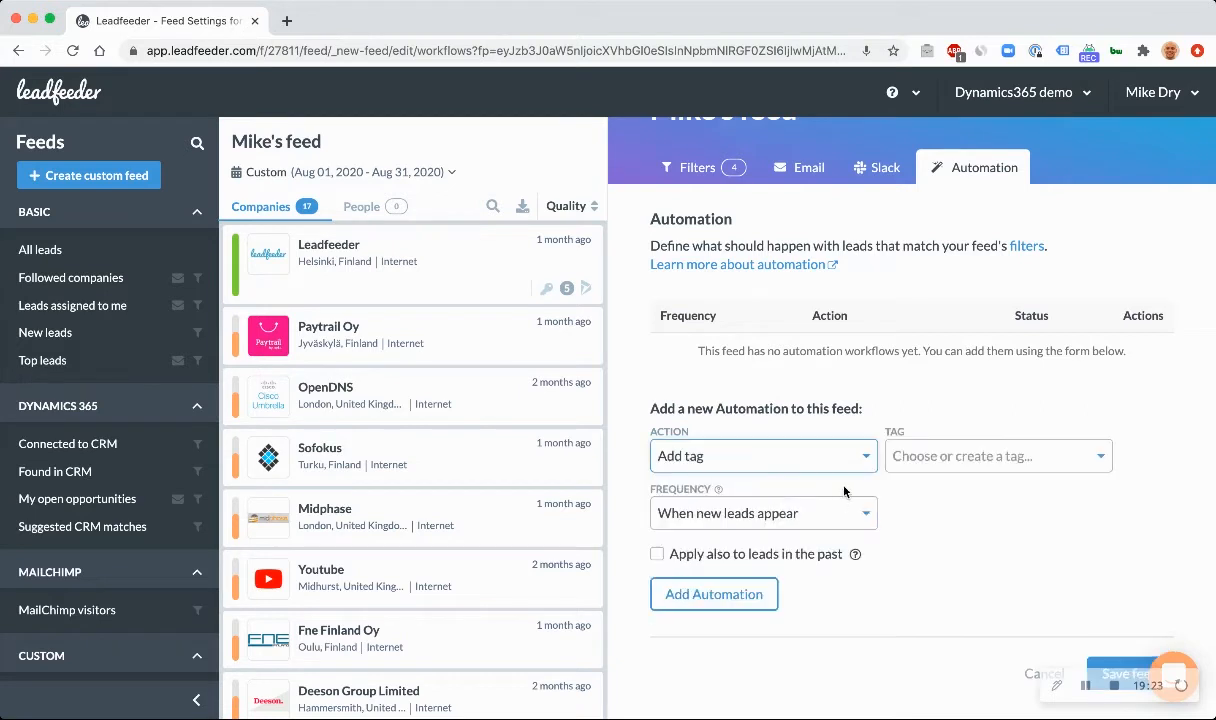
{"action": "left_click", "coordinate": [987, 462]}
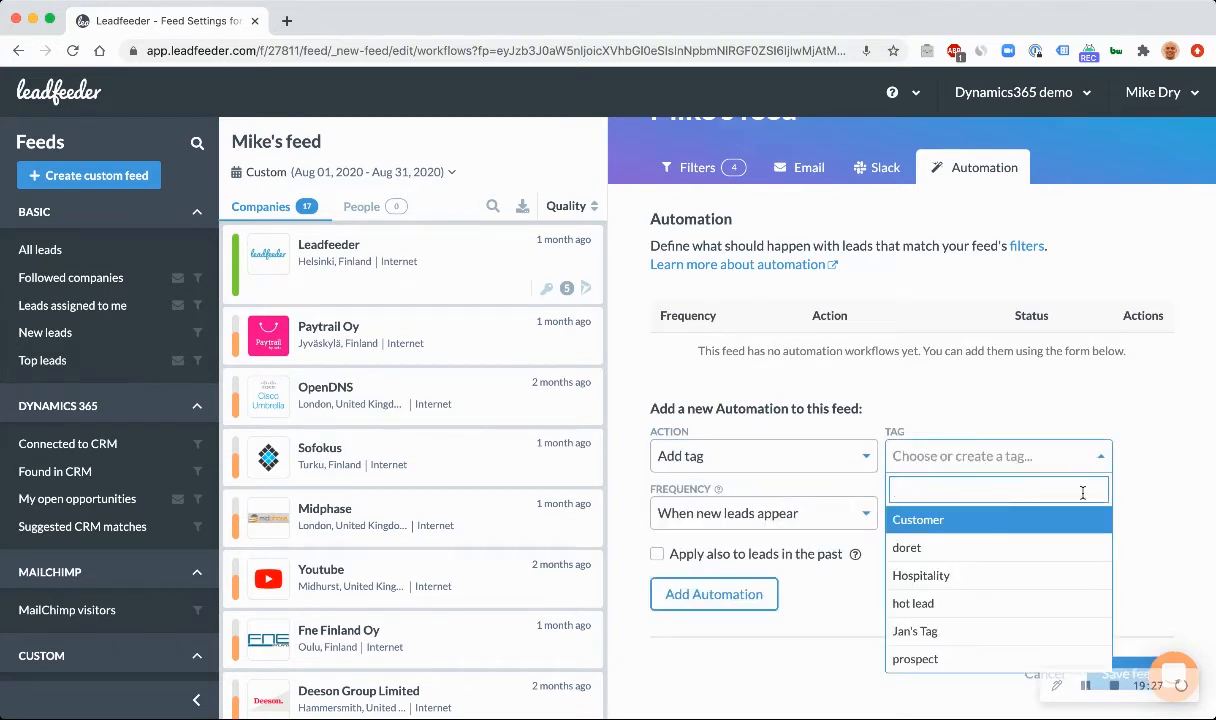
{"action": "left_click", "coordinate": [1172, 437]}
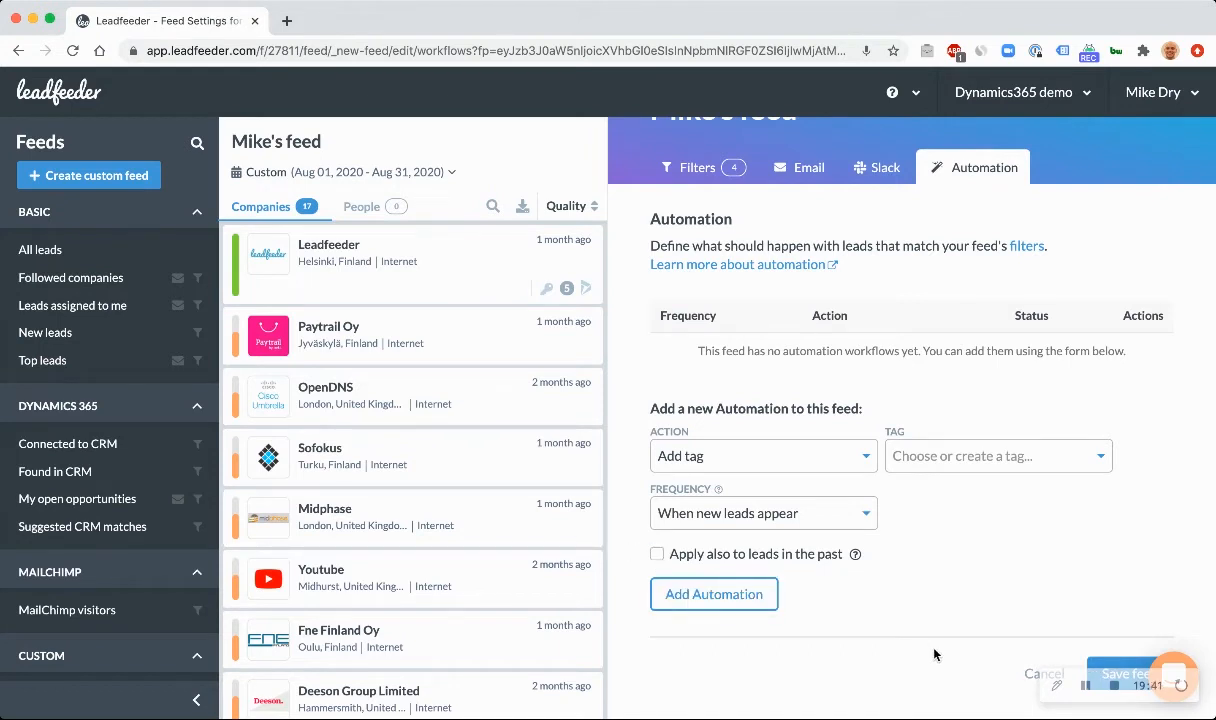
Switch the automation action to Assign, and after that to Share via email, to examine the fields each one requires
{"action": "left_click", "coordinate": [796, 457]}
{"action": "left_click", "coordinate": [740, 506]}
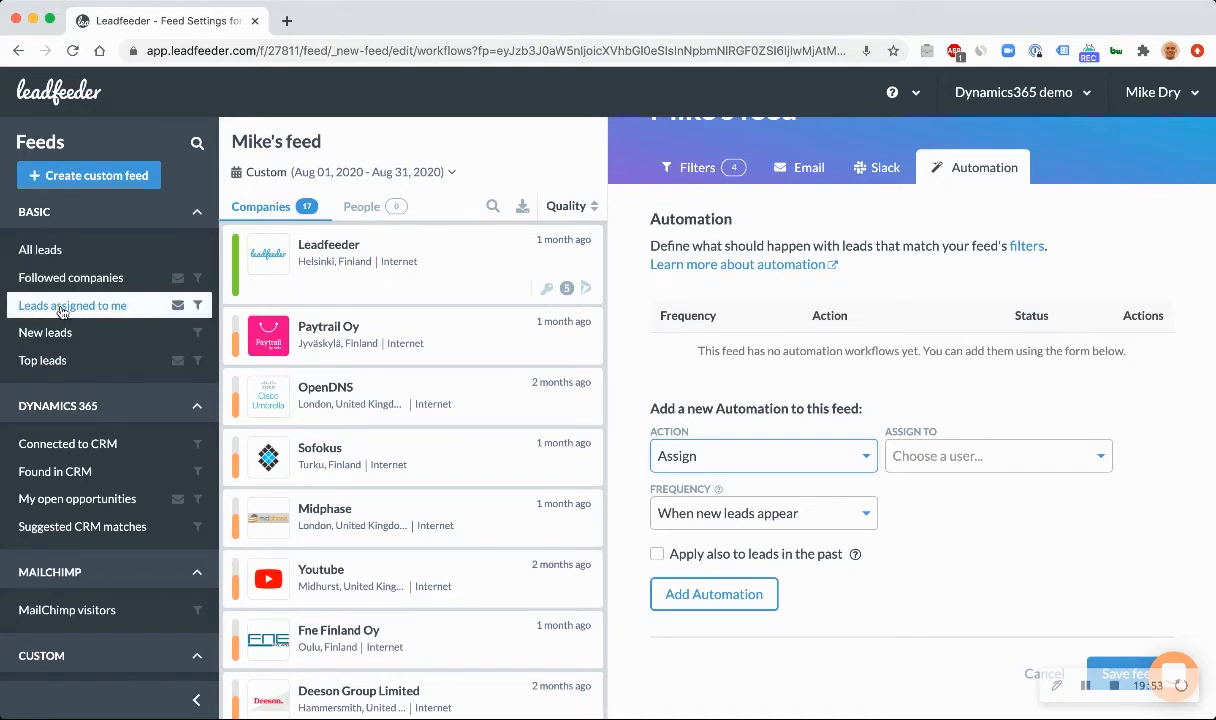
{"action": "left_click", "coordinate": [727, 458]}
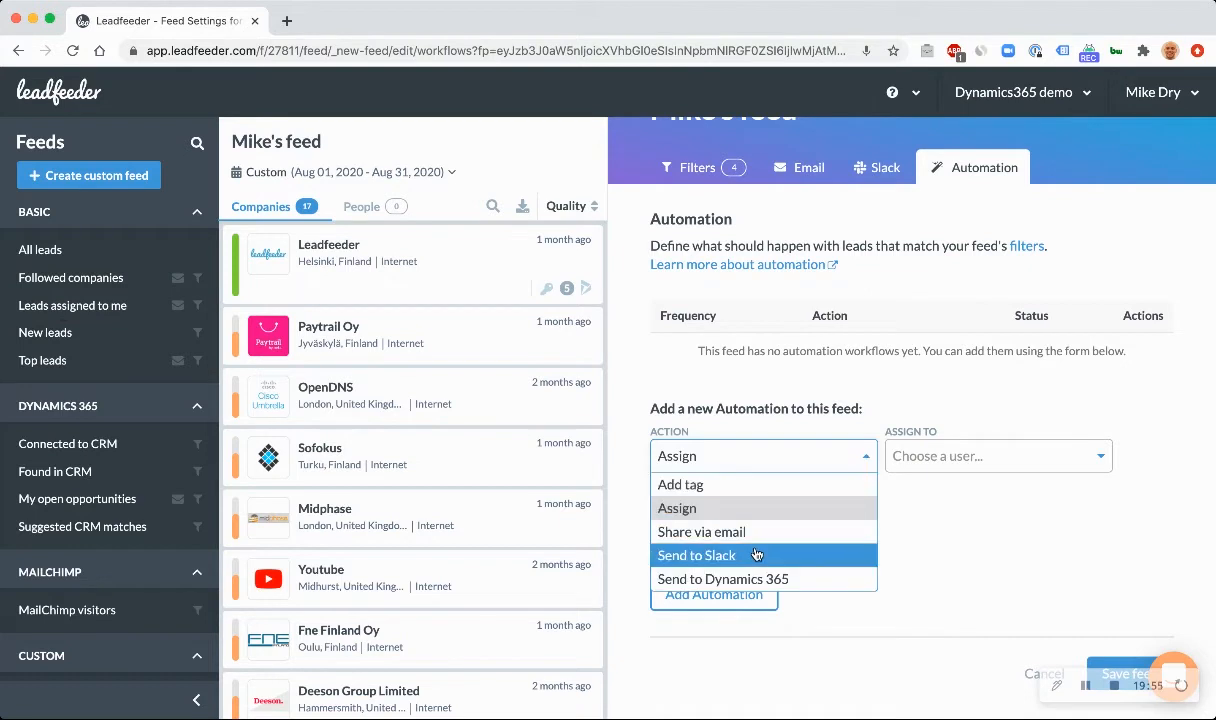
{"action": "left_click", "coordinate": [700, 531]}
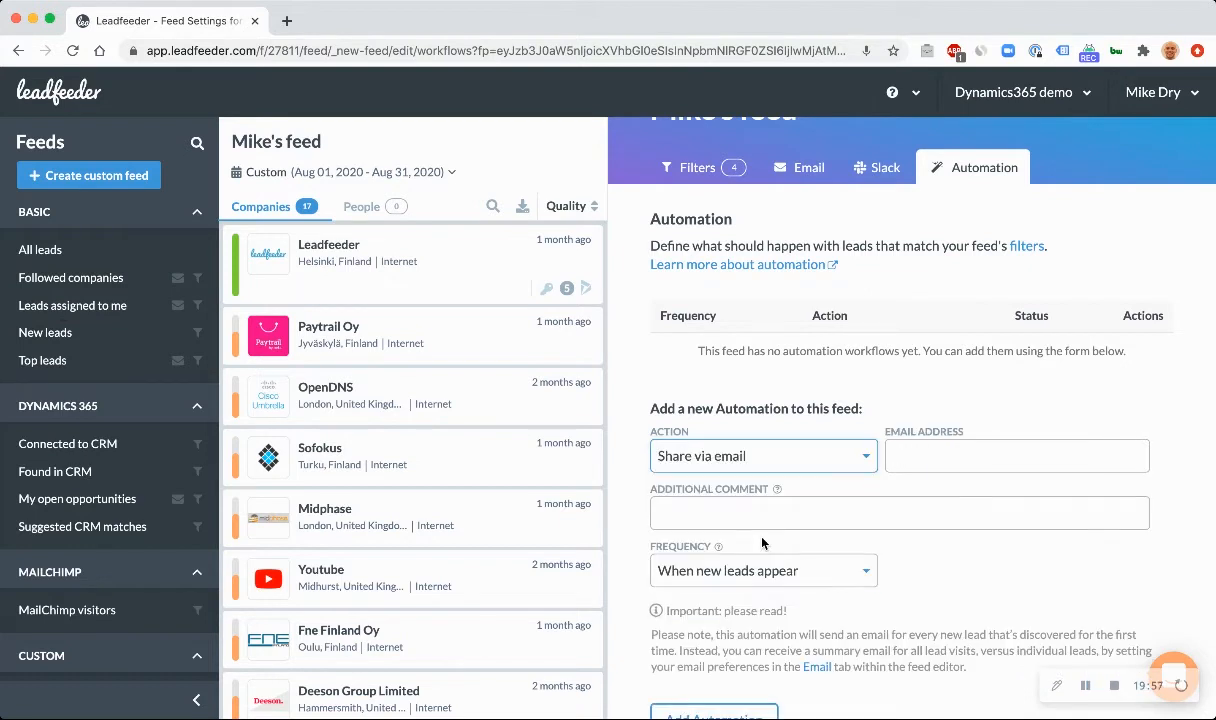
{"action": "left_click", "coordinate": [938, 460]}
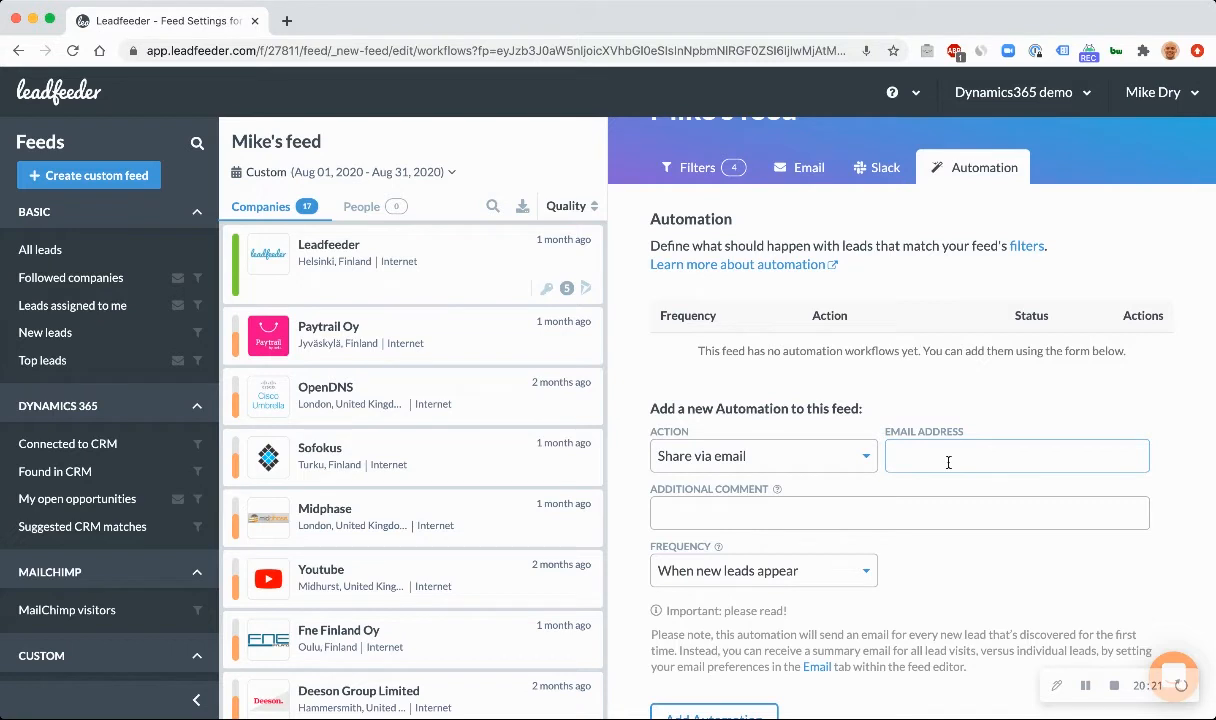
Set the automation action to Send to Dynamics 365 and open its configuration
{"action": "left_click", "coordinate": [850, 466]}
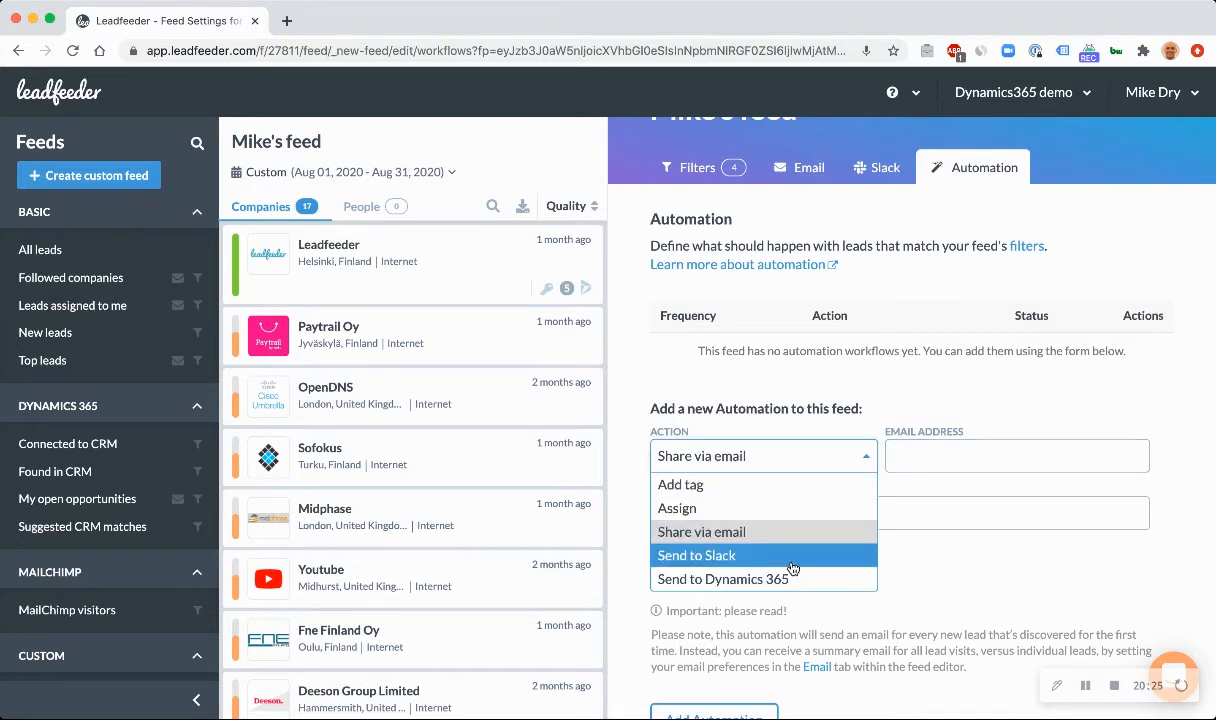
{"action": "left_click", "coordinate": [717, 583]}
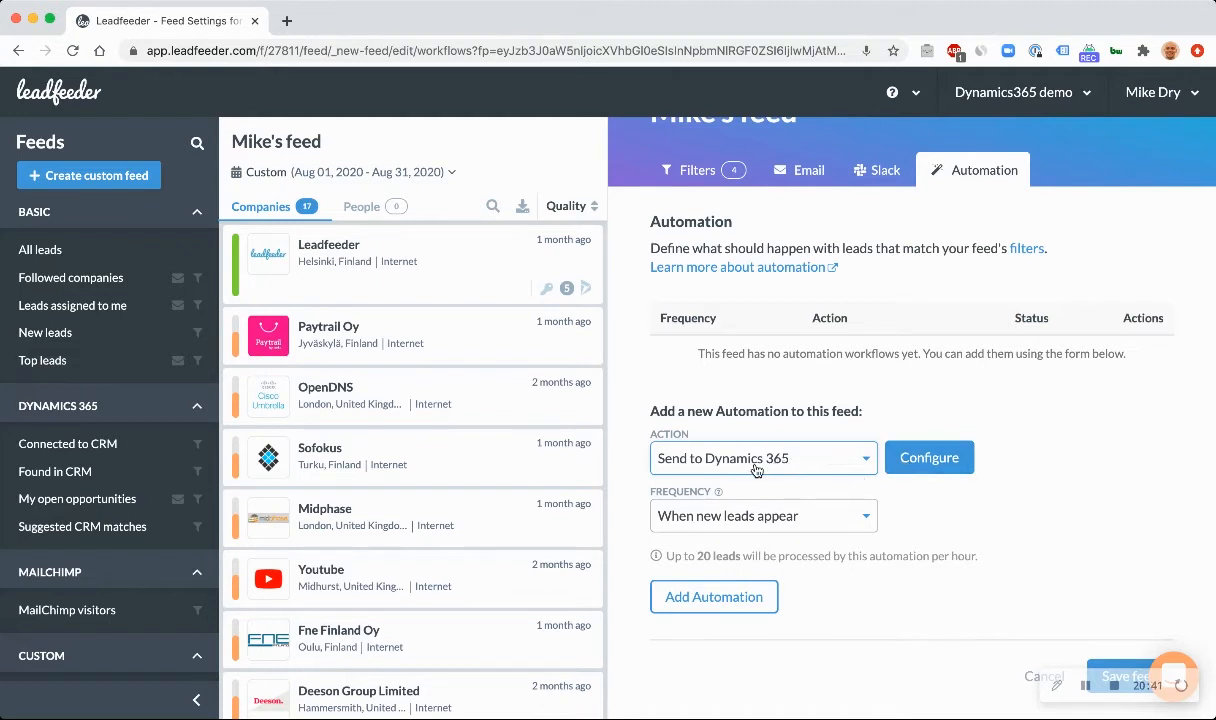
{"action": "left_click", "coordinate": [937, 460]}
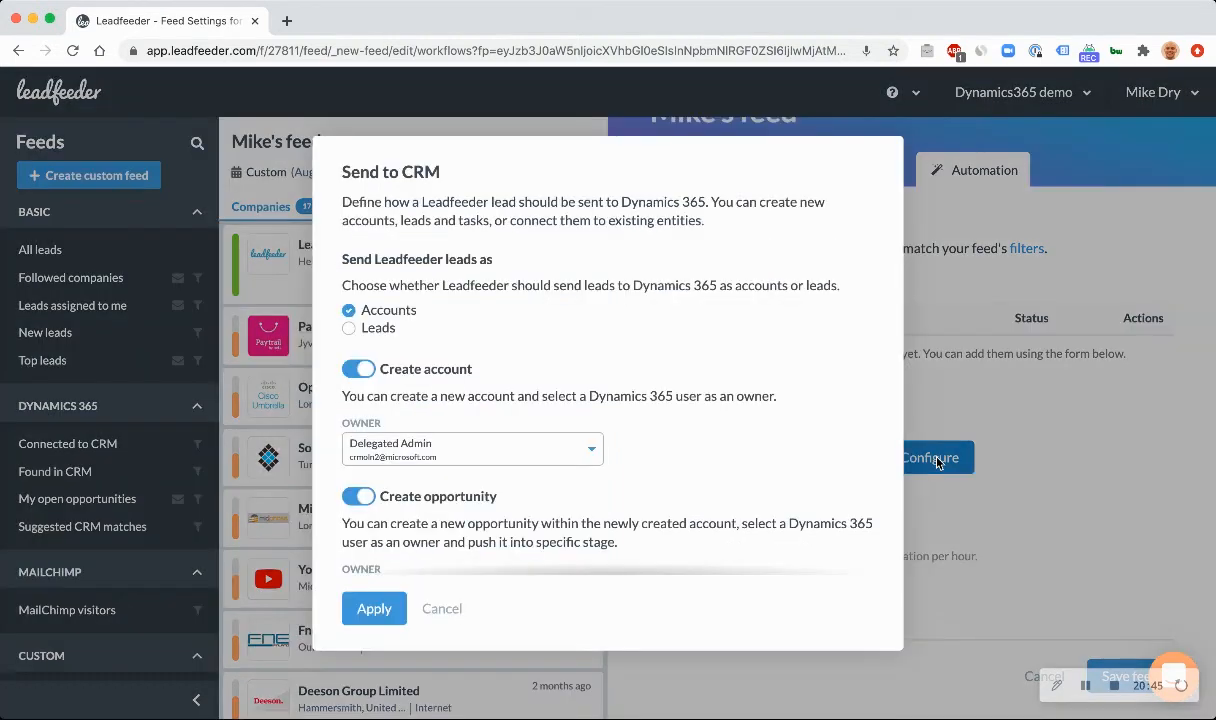
Review the account and opportunity settings for sending leads to Dynamics 365, including owner, name, closing date and stage
{"action": "scroll", "coordinate": [805, 480], "scroll_direction": "down", "scroll_amount": 2}
{"action": "scroll", "coordinate": [805, 480], "scroll_direction": "up", "scroll_amount": 2}
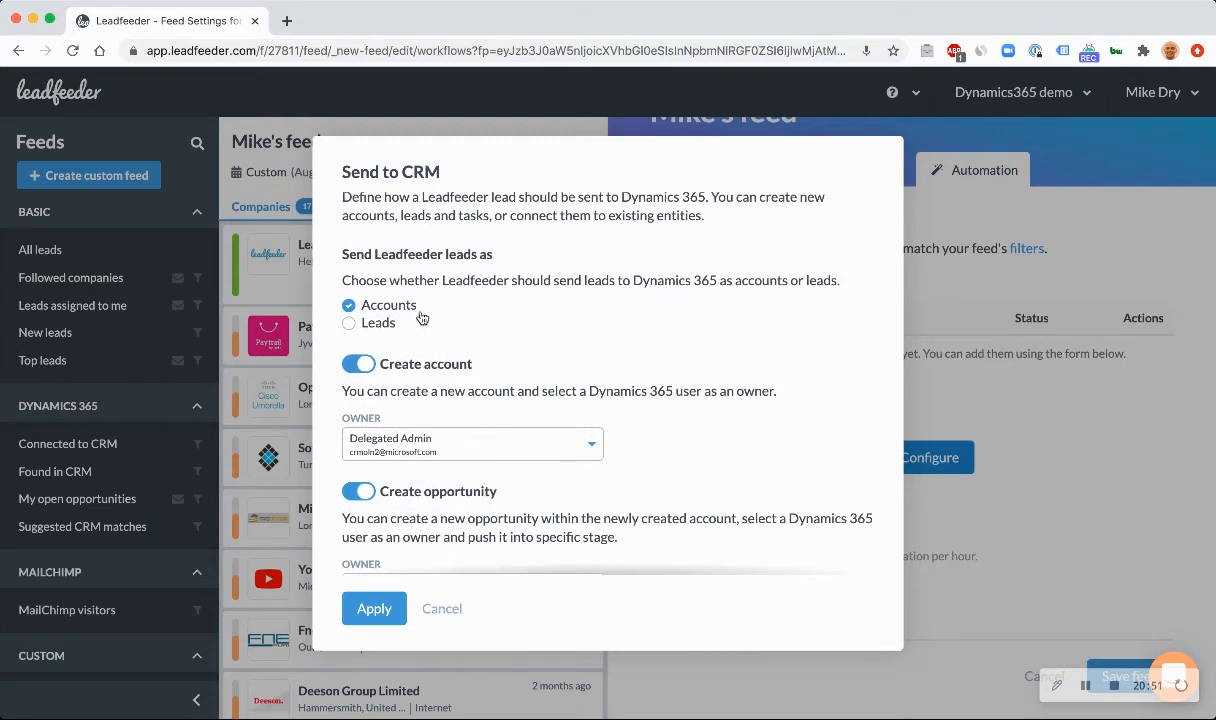
{"action": "scroll", "coordinate": [447, 323], "scroll_direction": "down", "scroll_amount": 3}
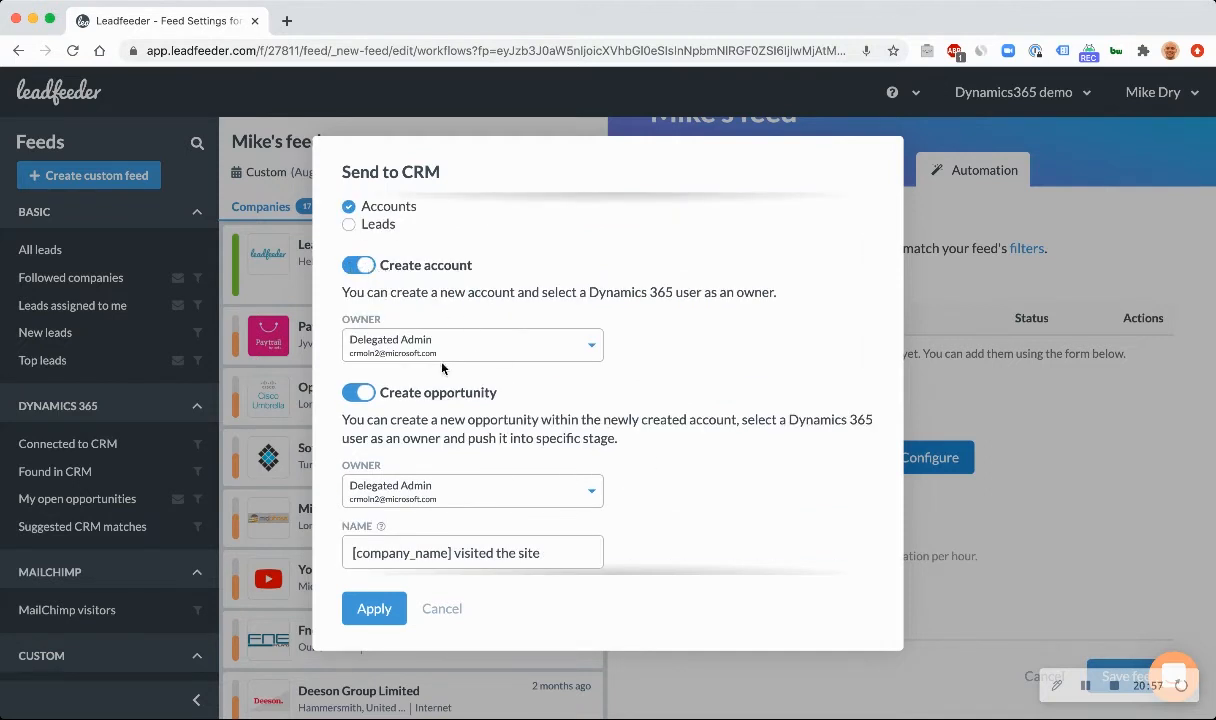
{"action": "scroll", "coordinate": [459, 362], "scroll_direction": "down", "scroll_amount": 2}
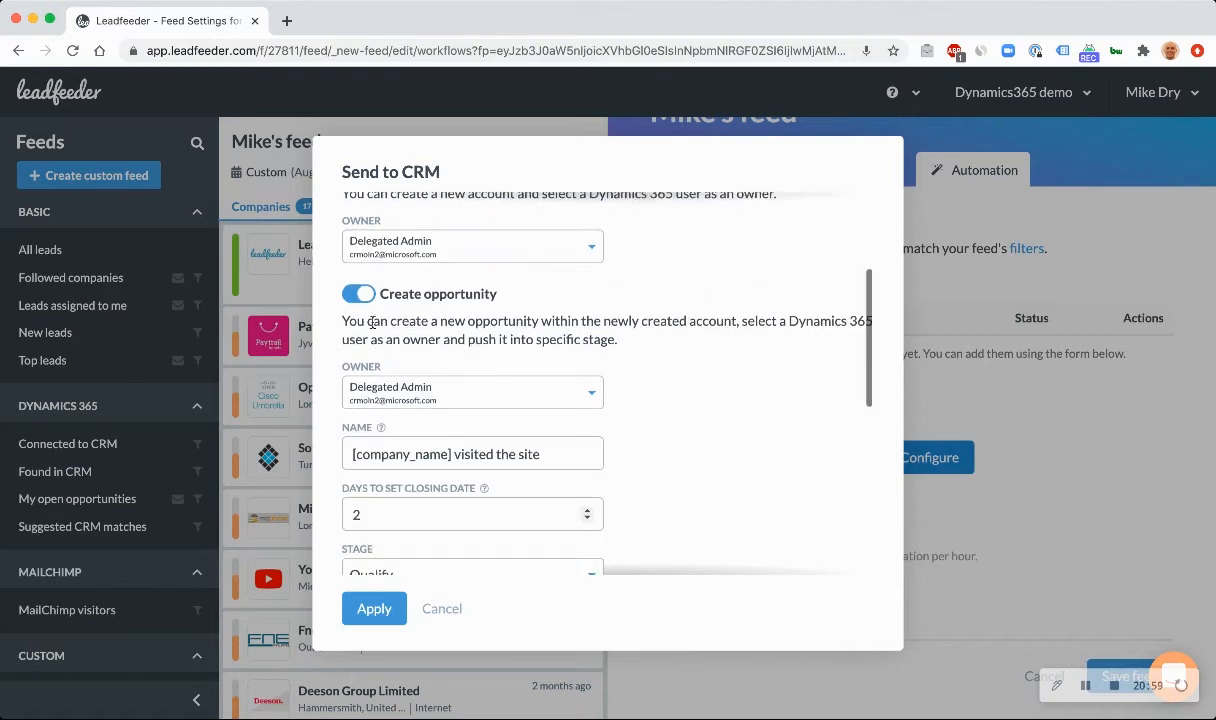
{"action": "scroll", "coordinate": [434, 311], "scroll_direction": "down", "scroll_amount": 2}
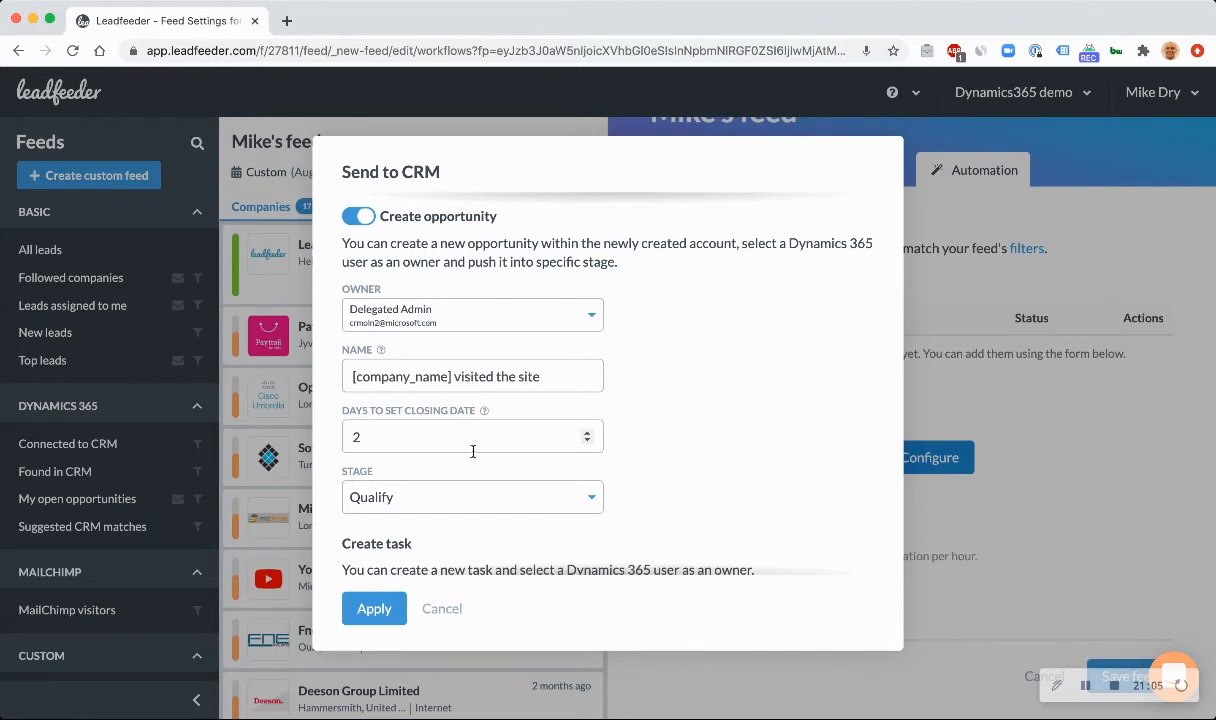
{"action": "scroll", "coordinate": [640, 421], "scroll_direction": "down", "scroll_amount": 3}
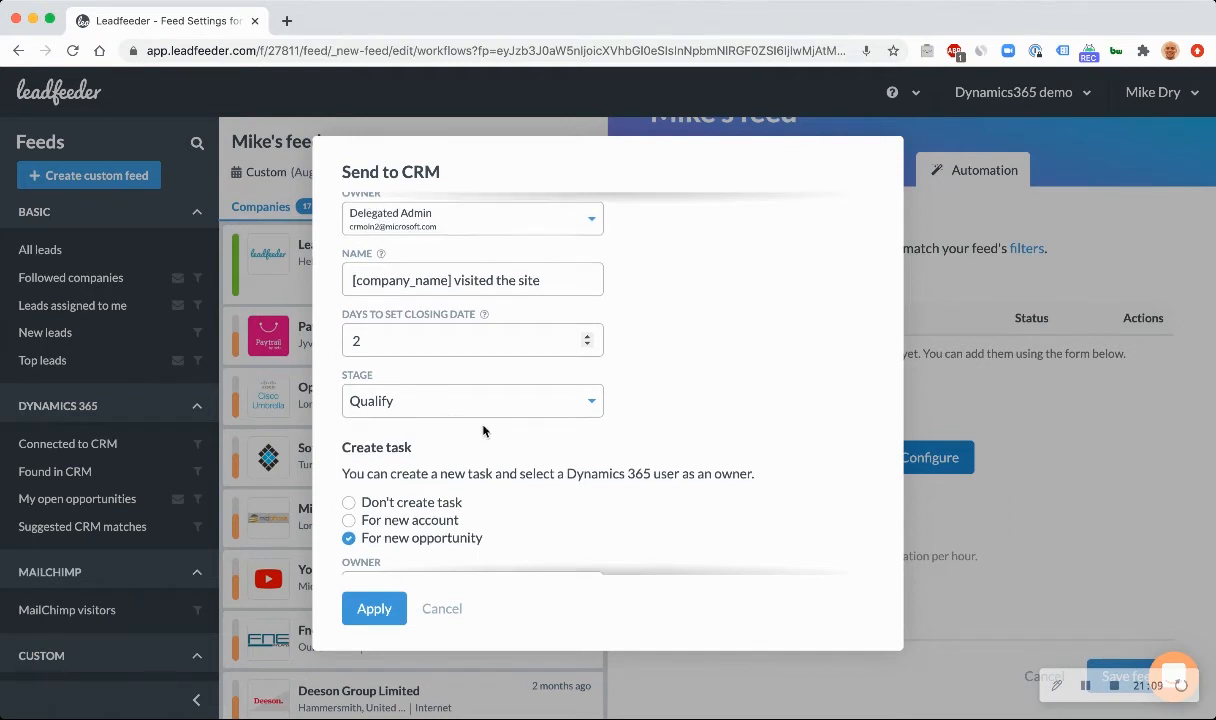
Review the Create task settings for new opportunities and apply the Send to CRM configuration
{"action": "scroll", "coordinate": [483, 429], "scroll_direction": "down", "scroll_amount": 8}
{"action": "scroll", "coordinate": [461, 320], "scroll_direction": "up", "scroll_amount": 2}
{"action": "scroll", "coordinate": [445, 282], "scroll_direction": "up", "scroll_amount": 1}
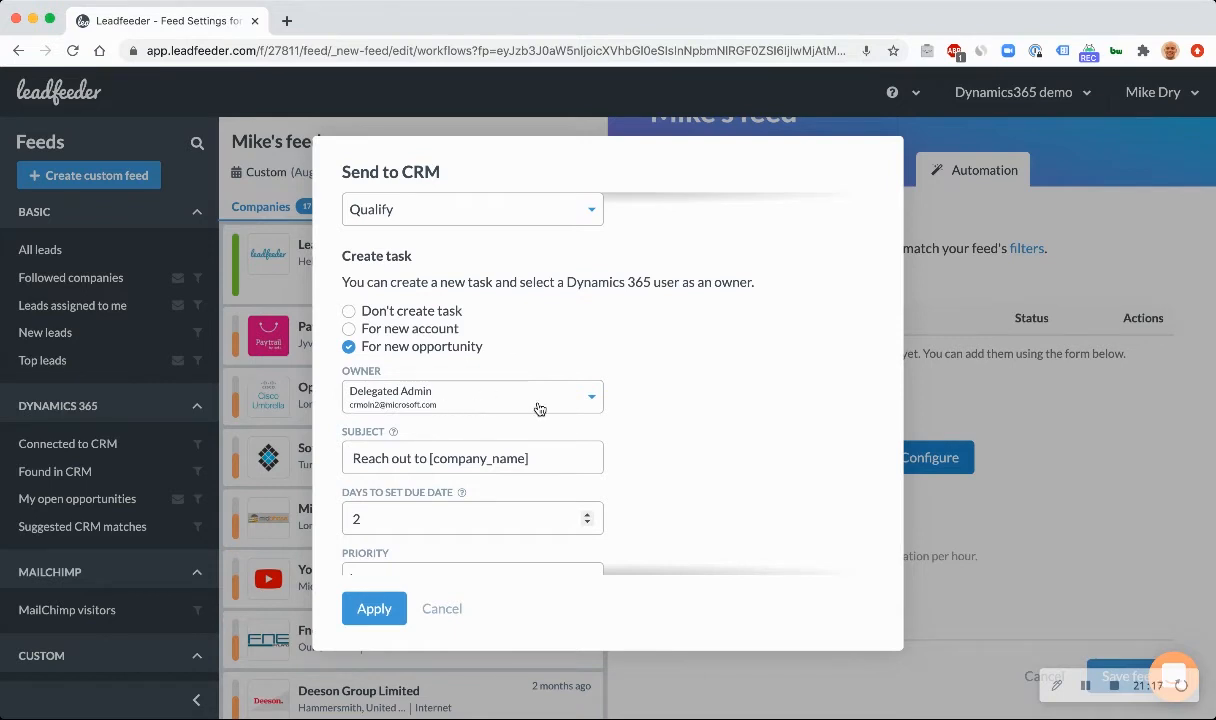
{"action": "scroll", "coordinate": [539, 405], "scroll_direction": "down", "scroll_amount": 2}
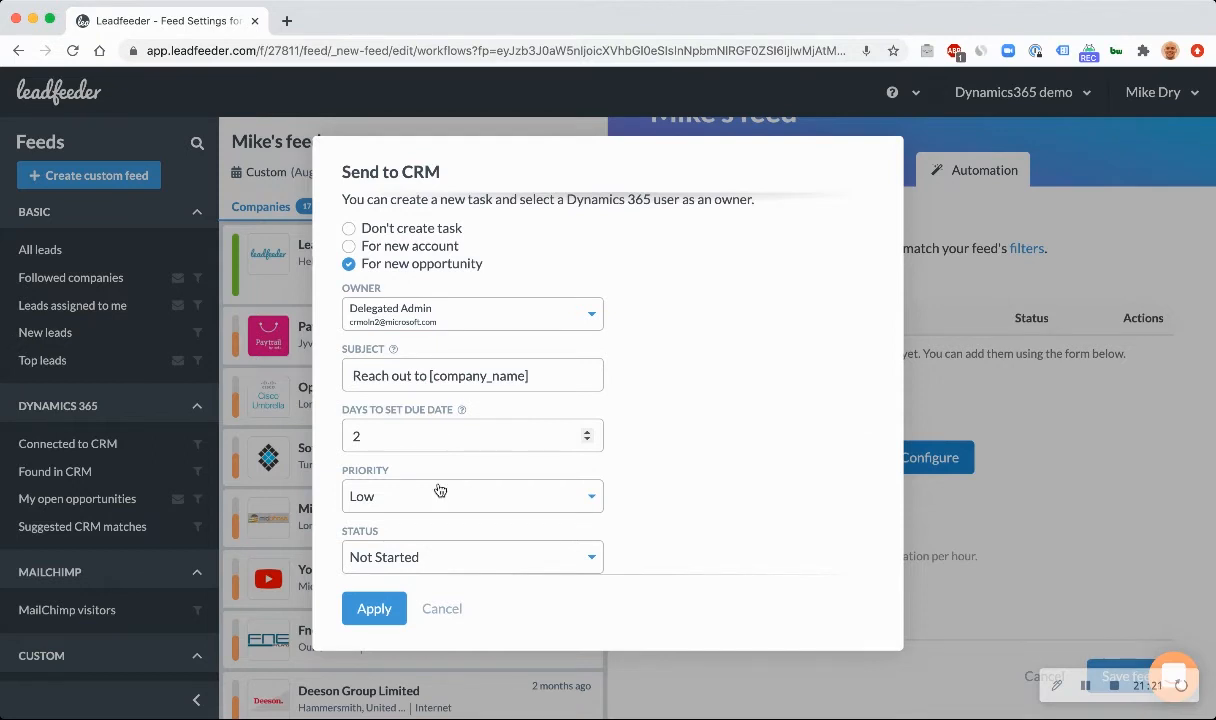
{"action": "left_click", "coordinate": [374, 616]}
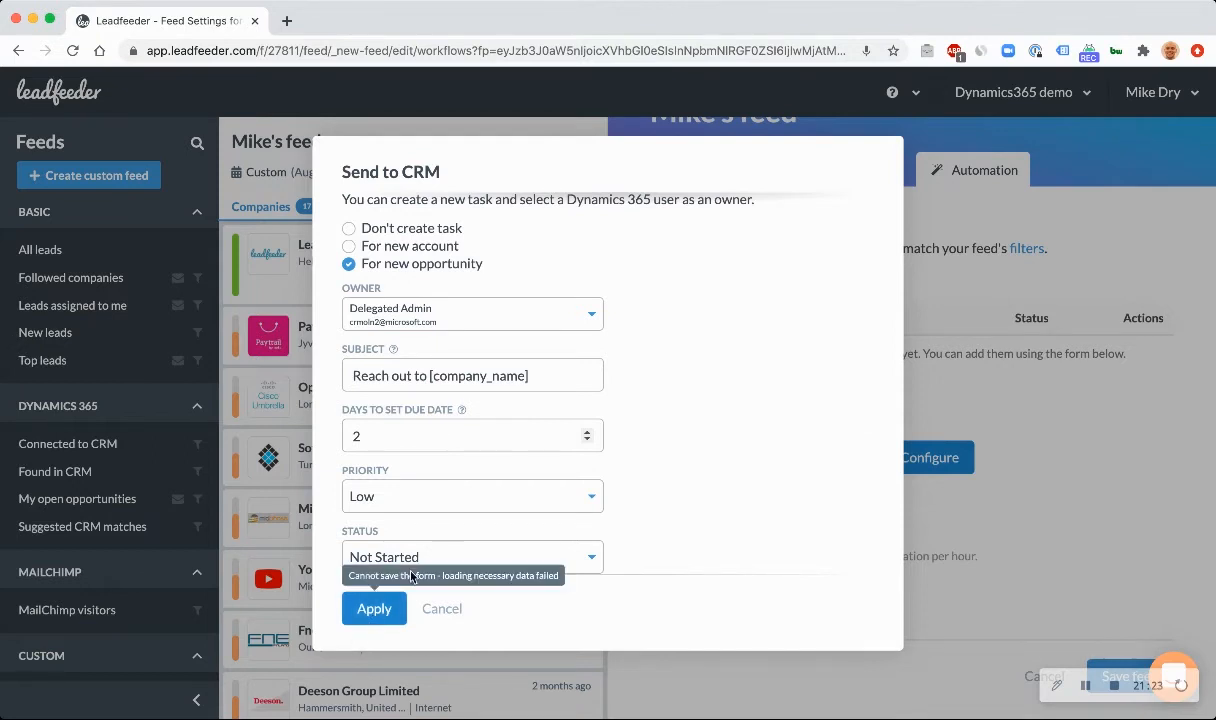
{"action": "left_click", "coordinate": [373, 618]}
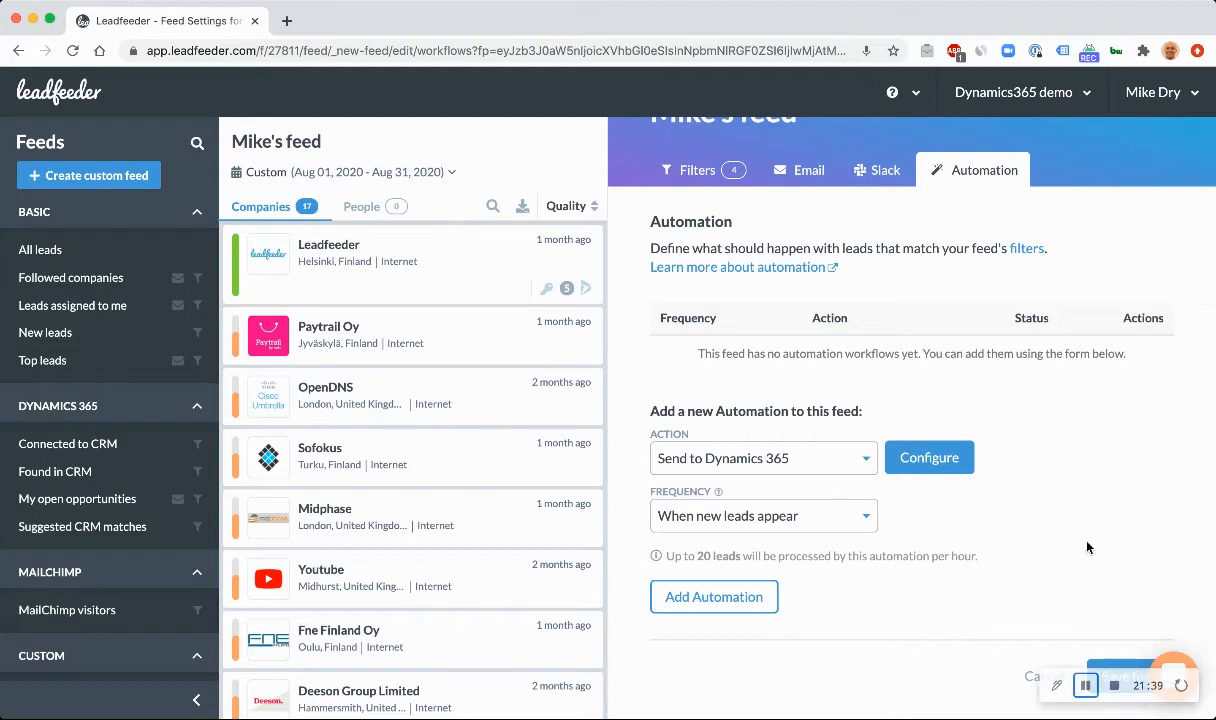
Return to the feed's filters and look through the Acquisition filter criteria
{"action": "scroll", "coordinate": [920, 388], "scroll_direction": "up", "scroll_amount": 1}
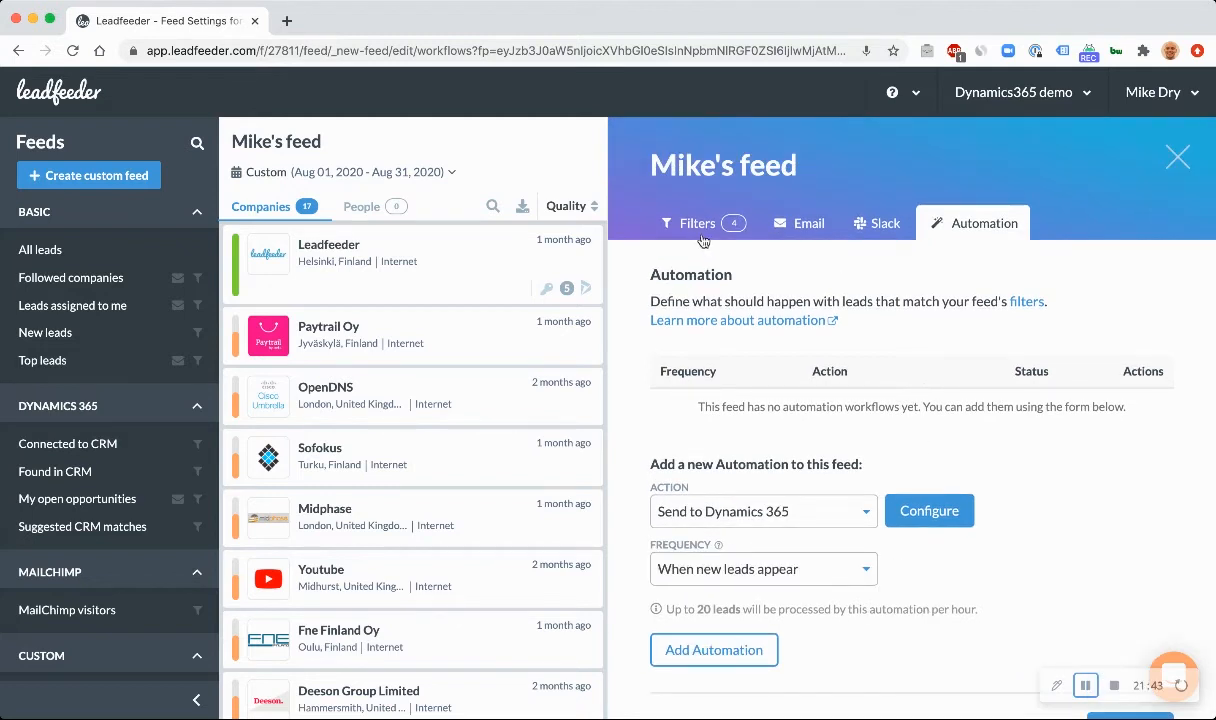
{"action": "left_click", "coordinate": [702, 228]}
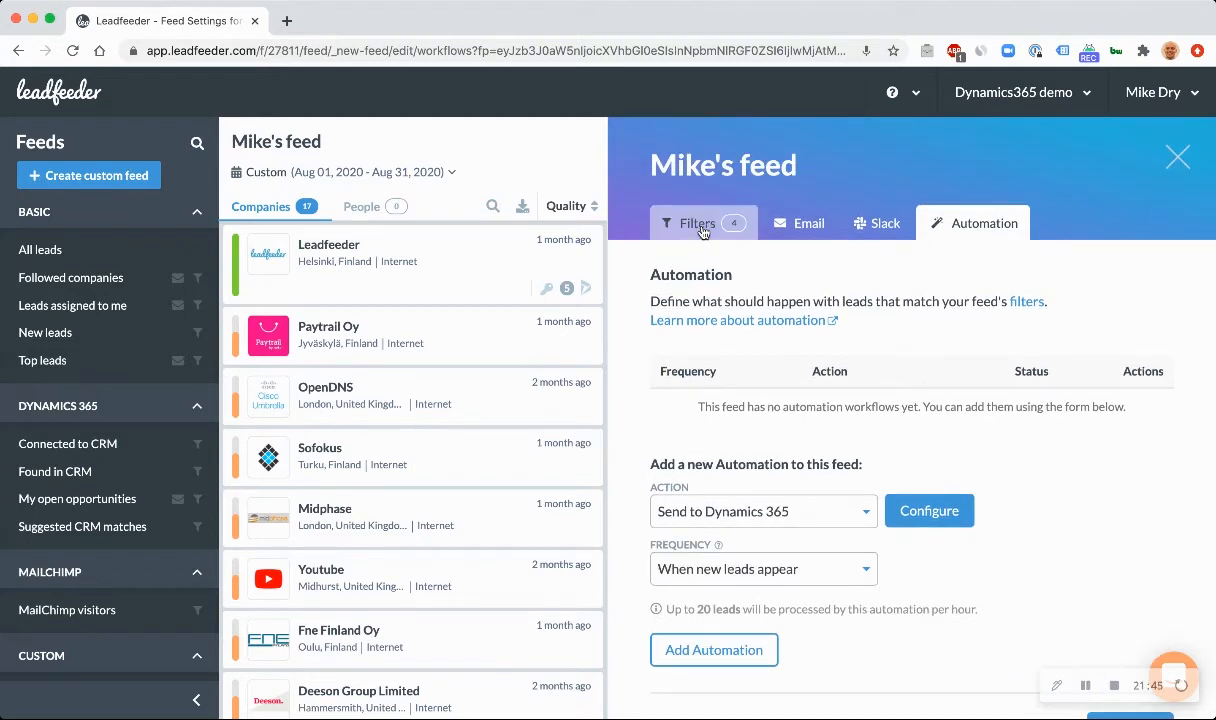
{"action": "scroll", "coordinate": [960, 380], "scroll_direction": "down", "scroll_amount": 3}
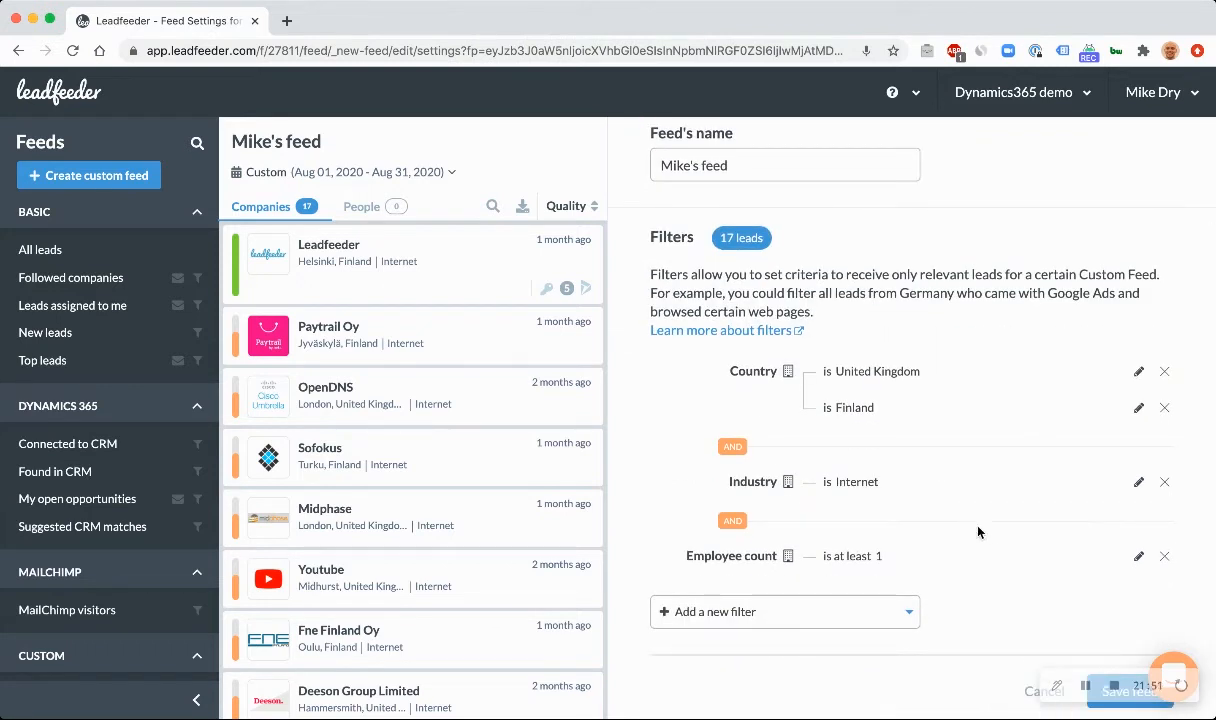
{"action": "scroll", "coordinate": [978, 533], "scroll_direction": "down", "scroll_amount": 1}
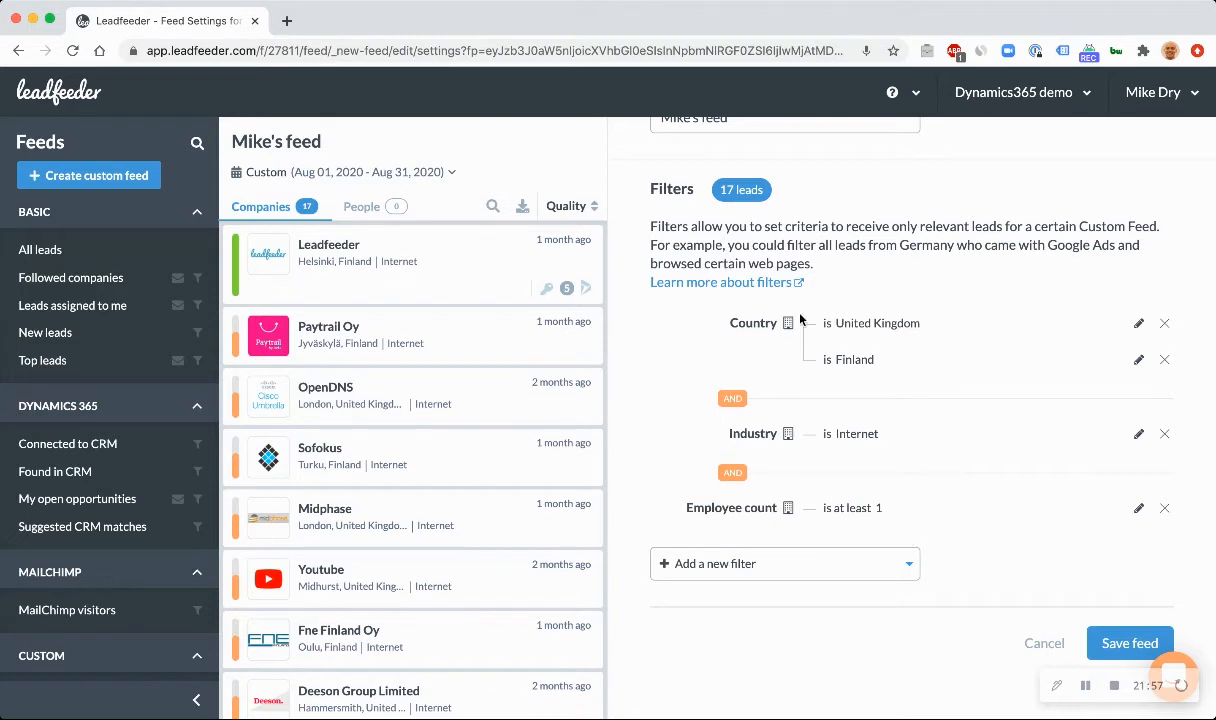
{"action": "left_click", "coordinate": [818, 564]}
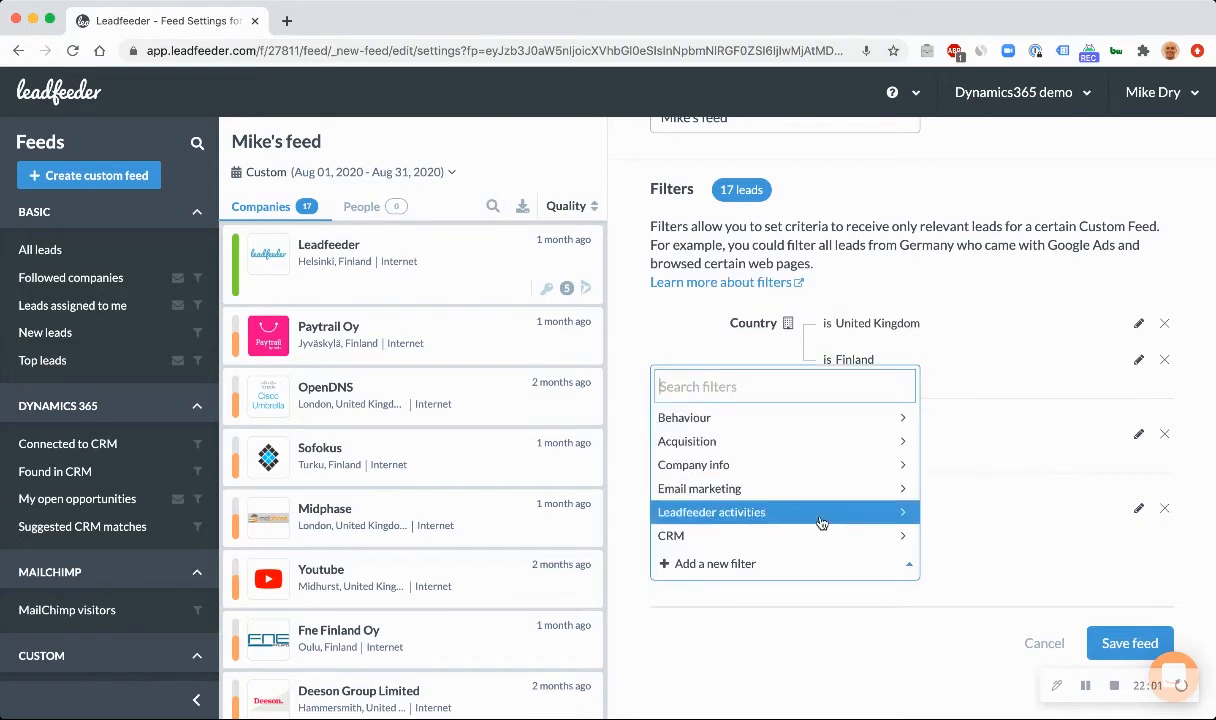
{"action": "left_click", "coordinate": [818, 446]}
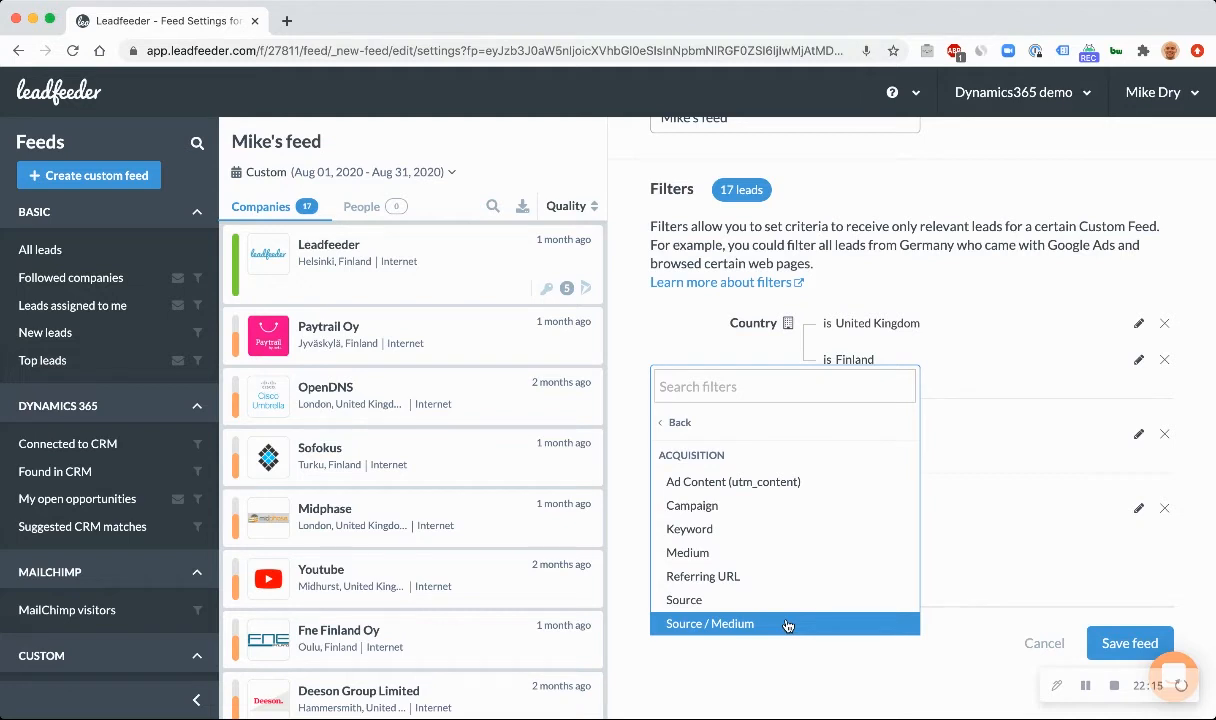
{"action": "left_click", "coordinate": [935, 541]}
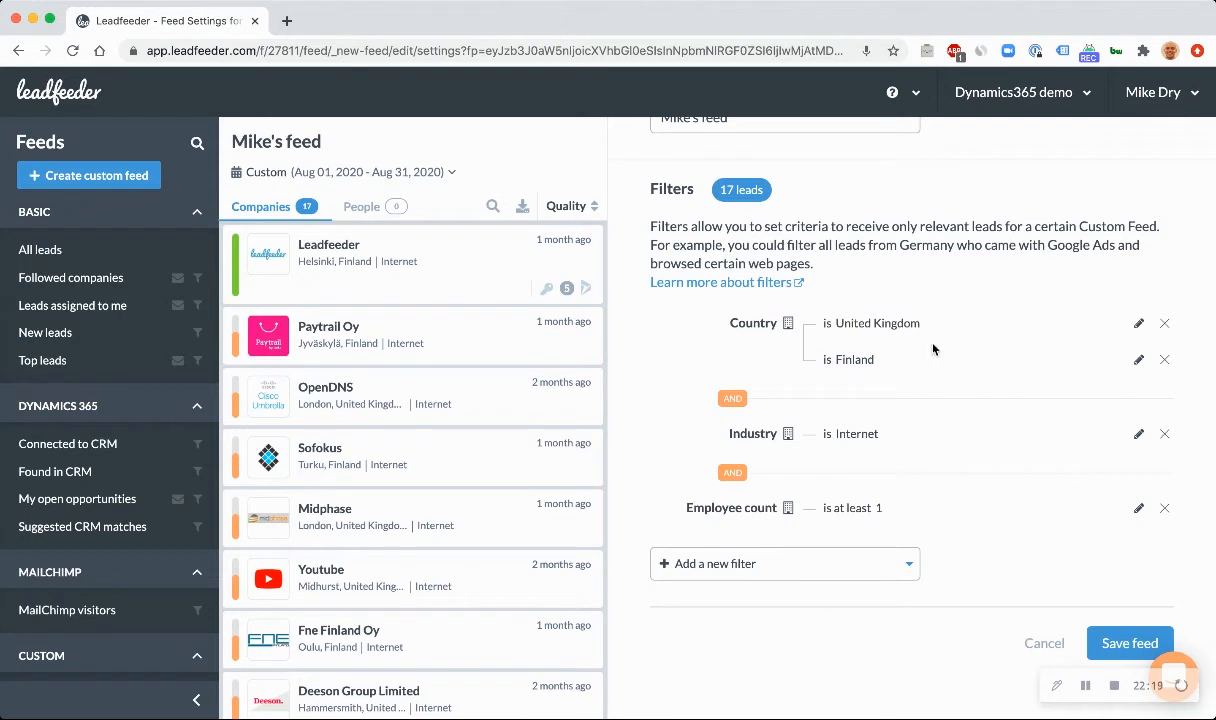
Start an Acquisition filter for Source / Medium and look through the available traffic sources
{"action": "left_click", "coordinate": [802, 567]}
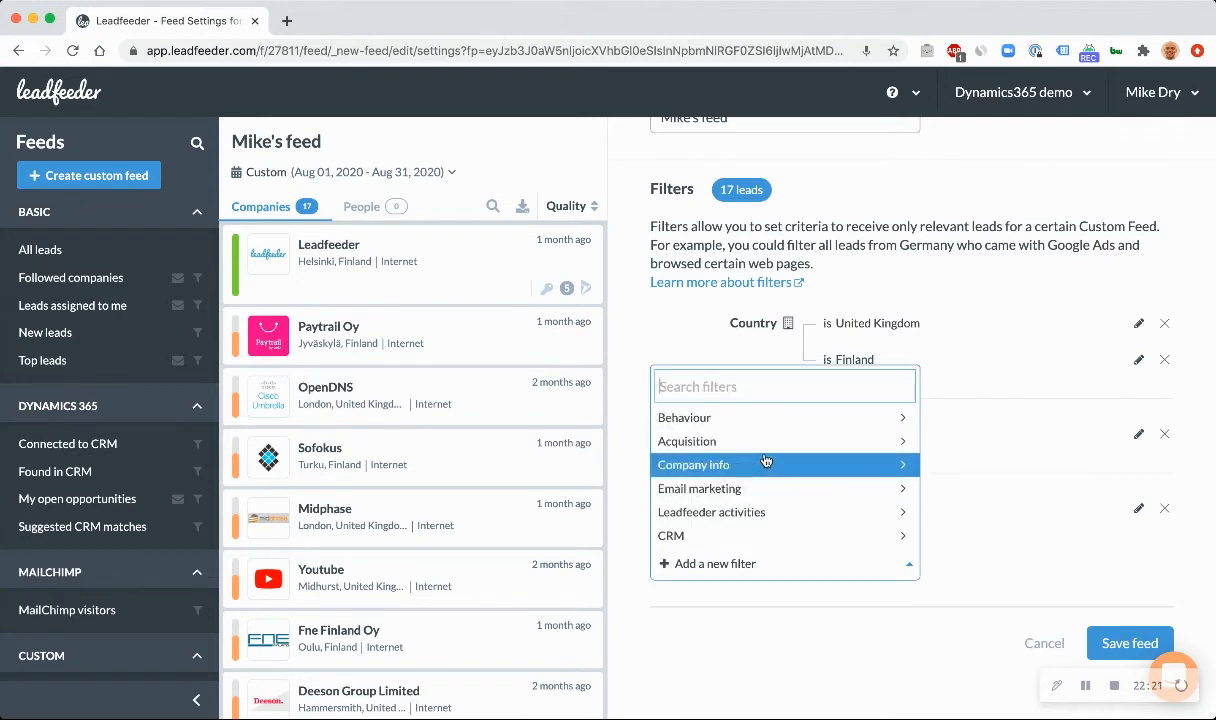
{"action": "left_click", "coordinate": [762, 412]}
{"action": "left_click", "coordinate": [768, 624]}
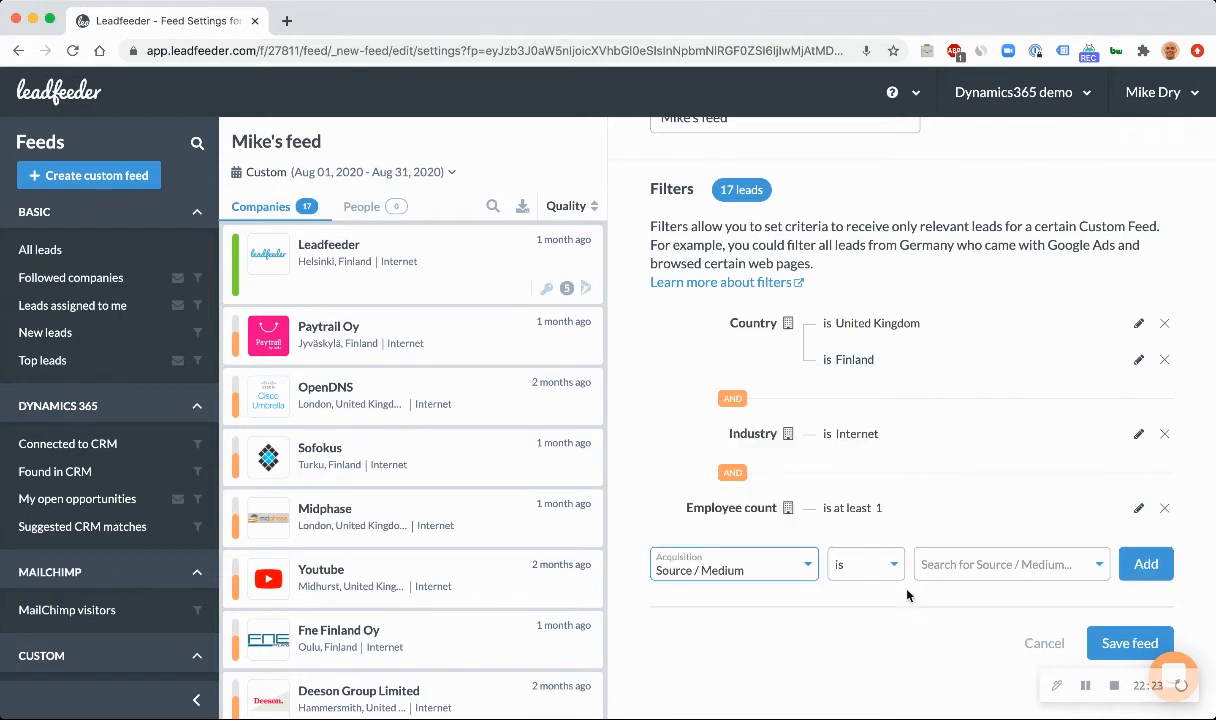
{"action": "left_click", "coordinate": [1010, 574]}
{"action": "scroll", "coordinate": [1028, 486], "scroll_direction": "down", "scroll_amount": 10}
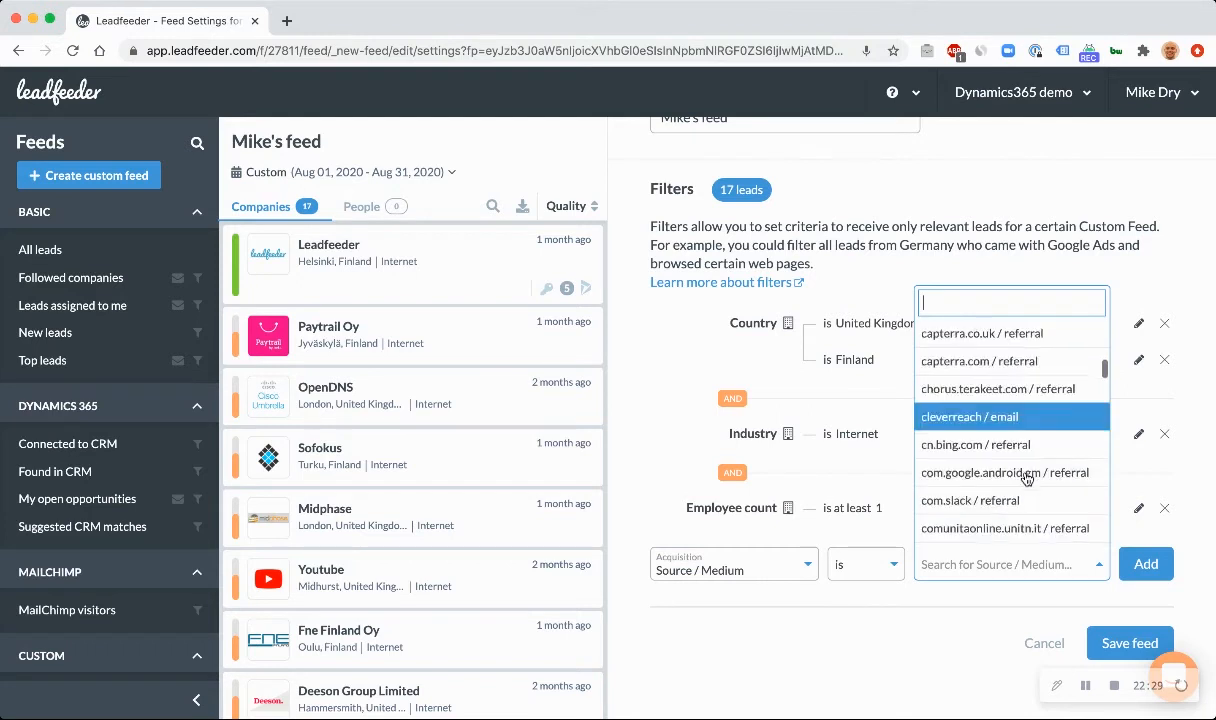
{"action": "scroll", "coordinate": [1026, 482], "scroll_direction": "down", "scroll_amount": 3}
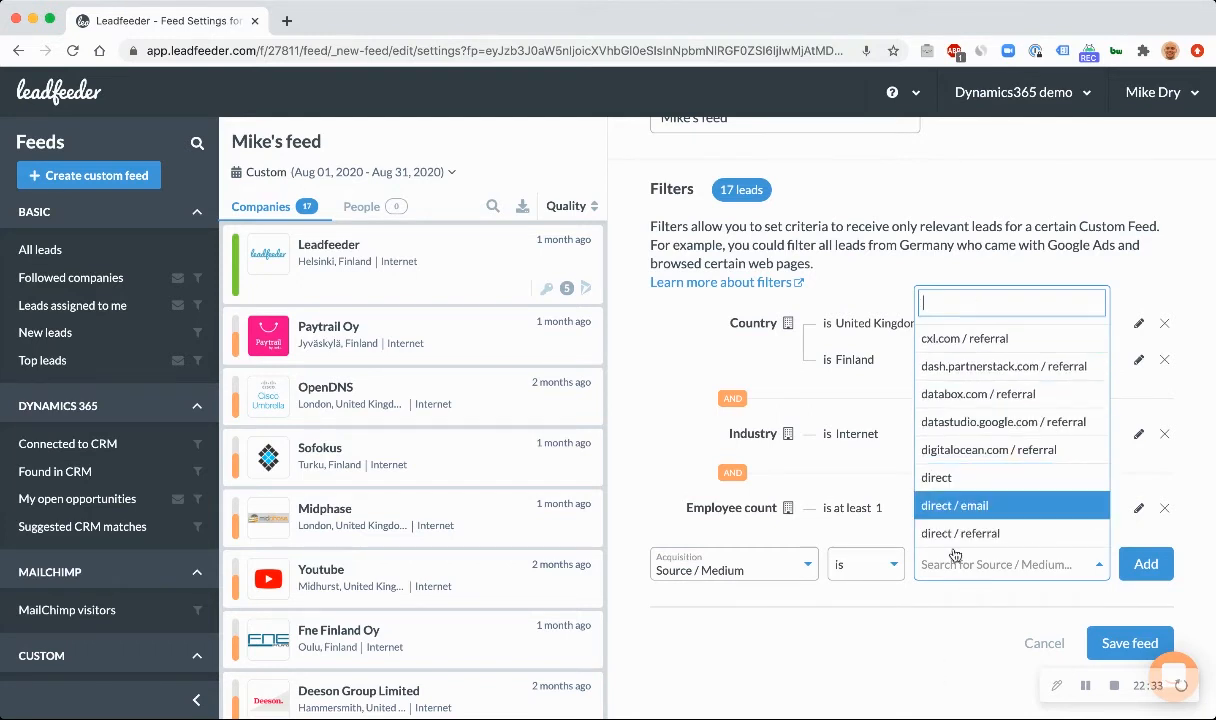
{"action": "scroll", "coordinate": [975, 530], "scroll_direction": "down", "scroll_amount": 1}
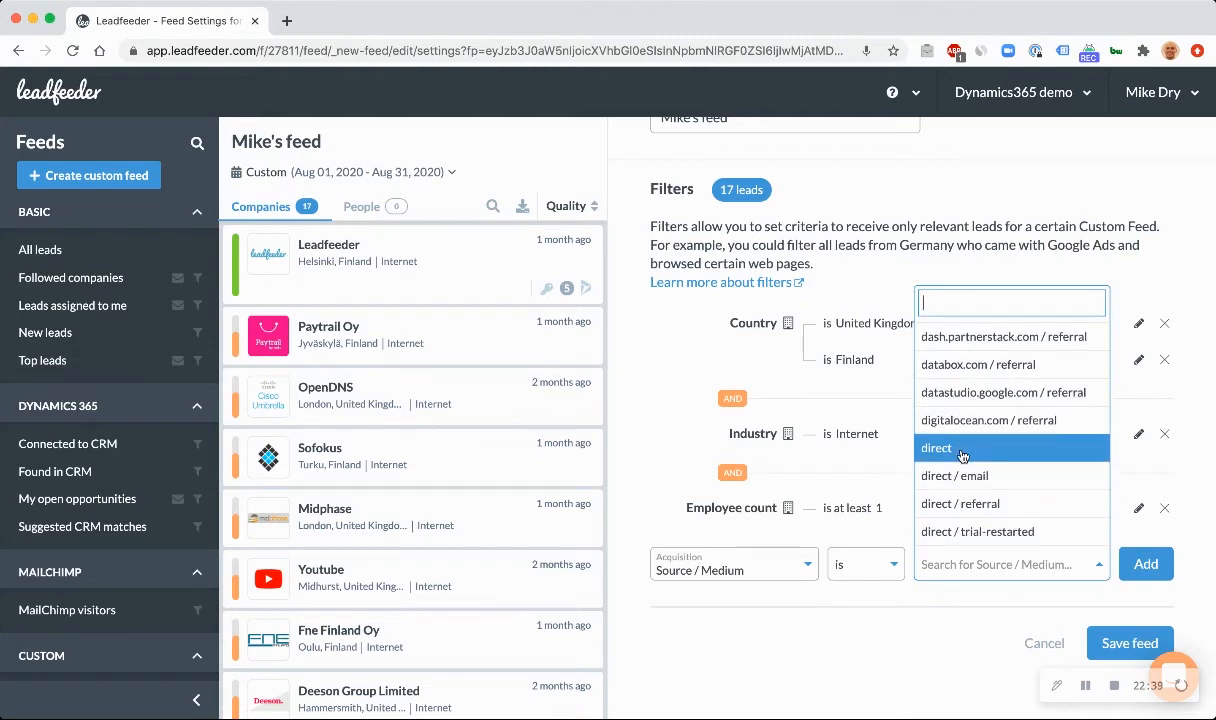
{"action": "left_click", "coordinate": [850, 598]}
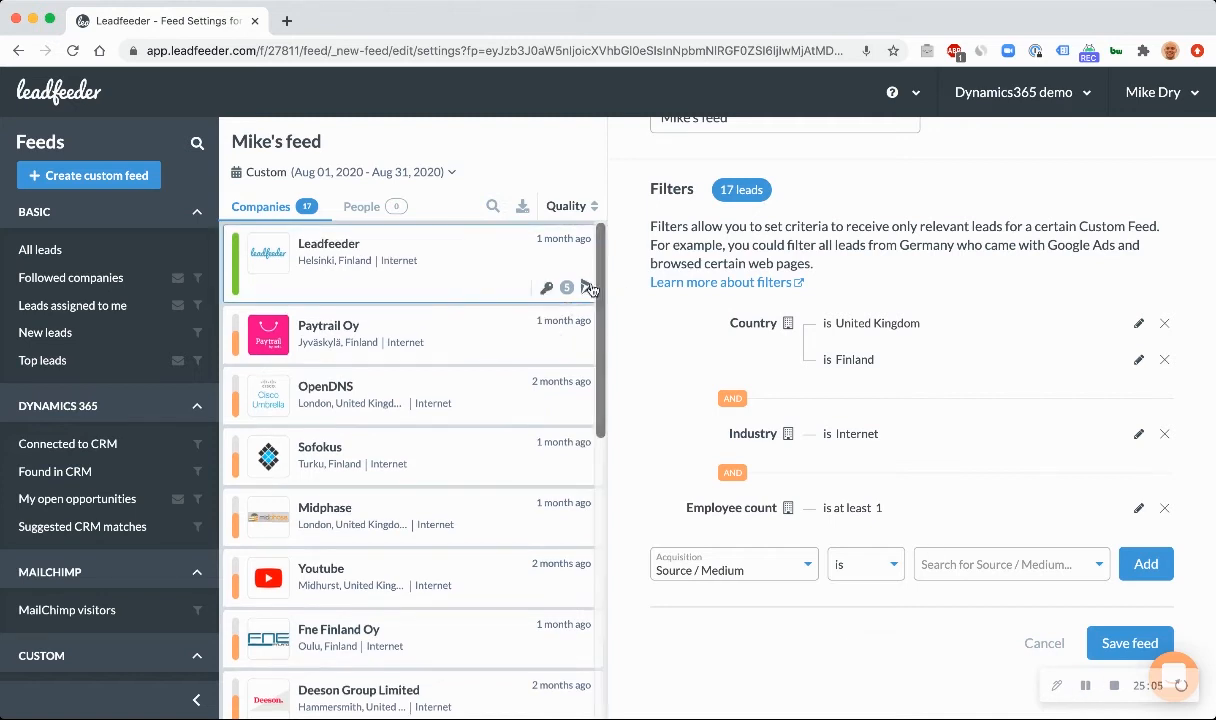
{"action": "scroll", "coordinate": [598, 296], "scroll_direction": "down", "scroll_amount": 1}
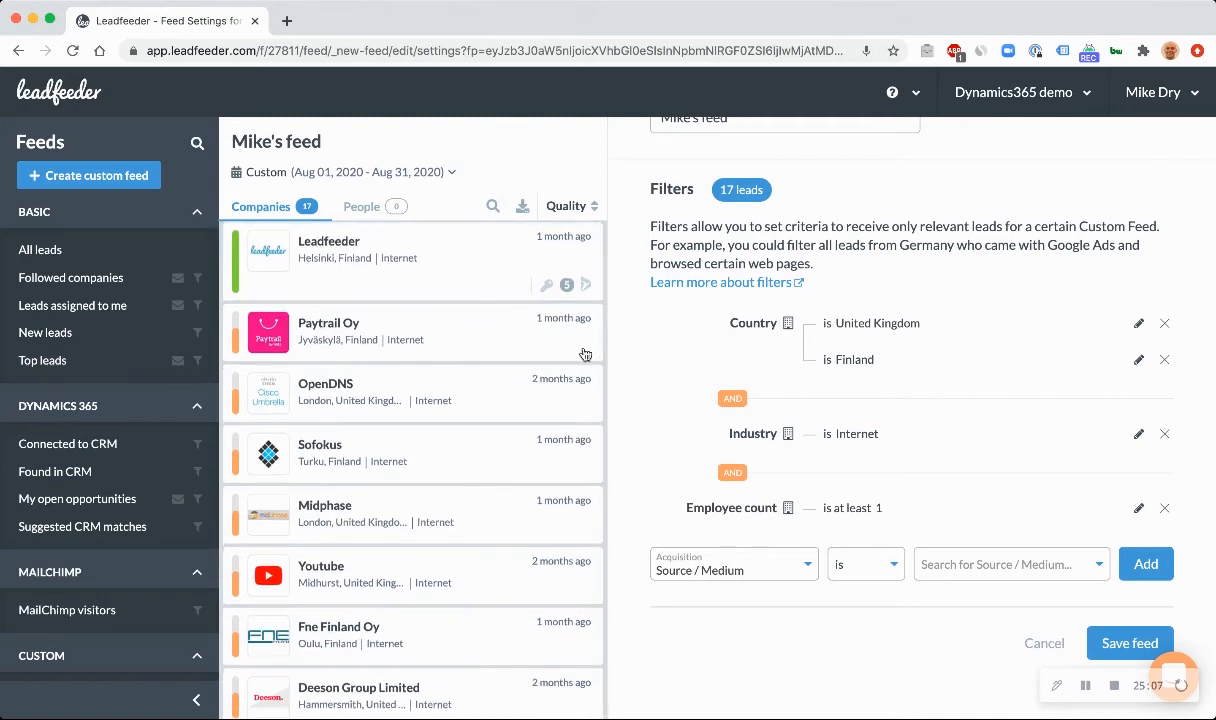
{"action": "scroll", "coordinate": [585, 355], "scroll_direction": "up", "scroll_amount": 1}
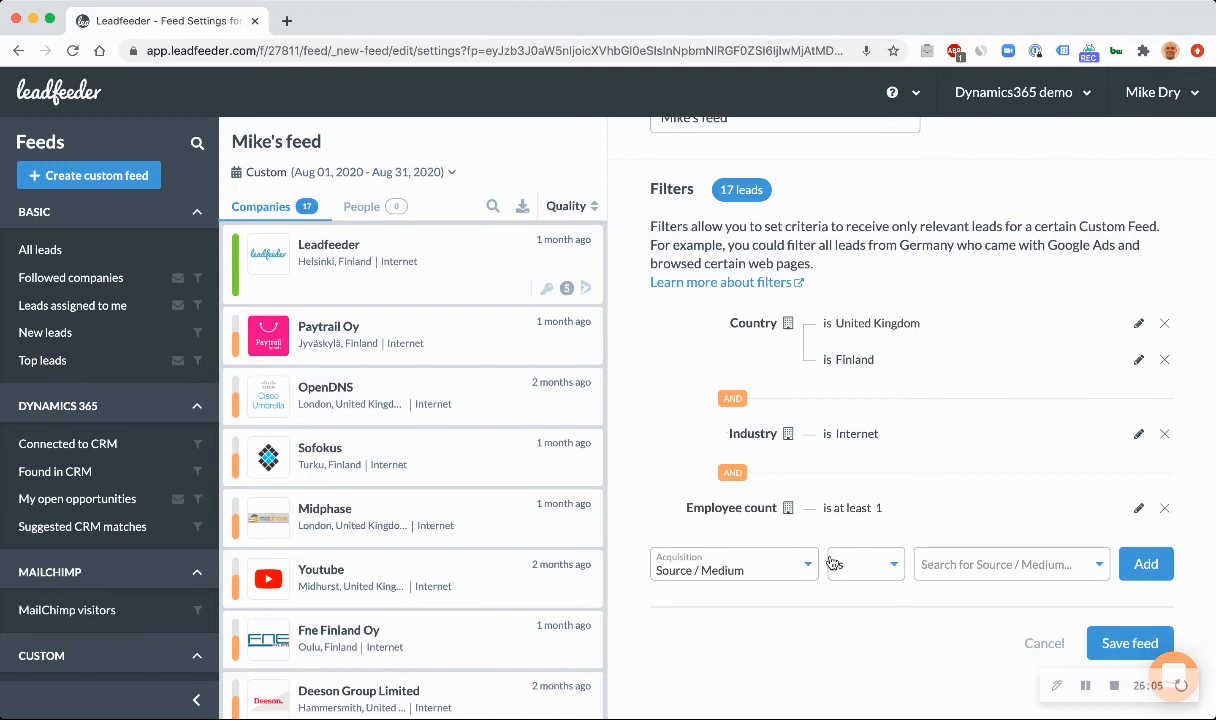
Remove the Country, Industry and Employee count filters from the feed
{"action": "left_click", "coordinate": [1165, 325]}
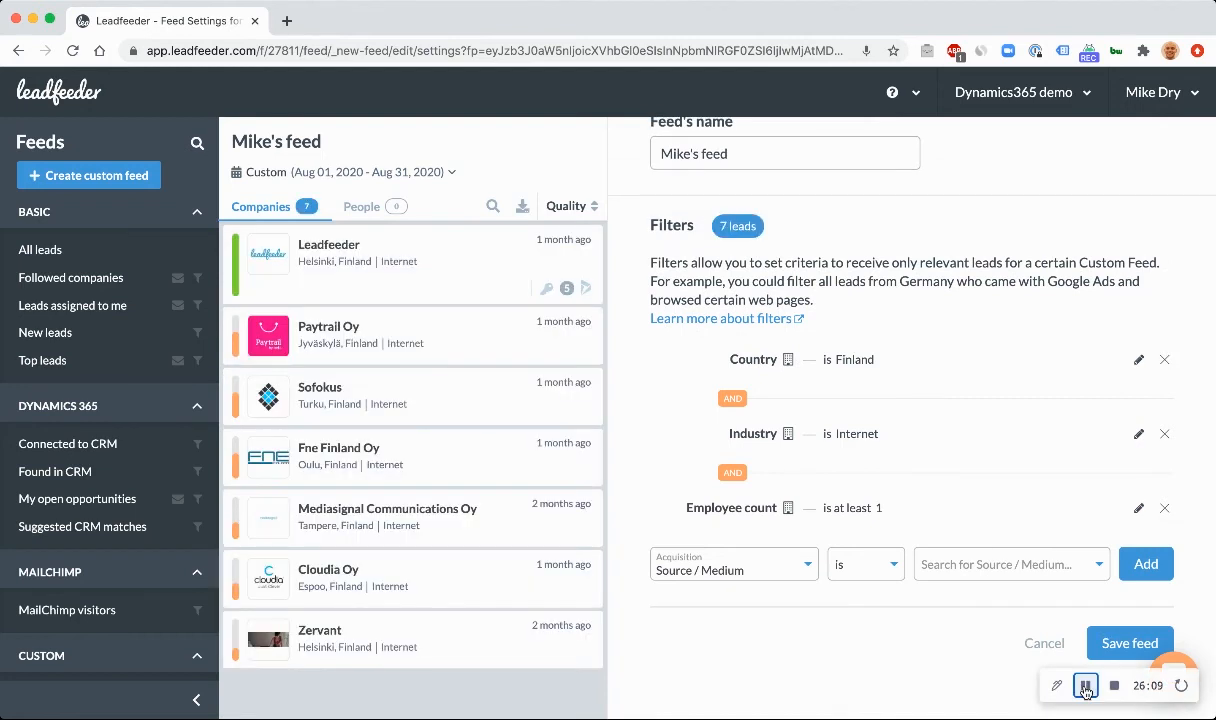
{"action": "left_click", "coordinate": [1163, 362]}
{"action": "left_click", "coordinate": [1163, 395]}
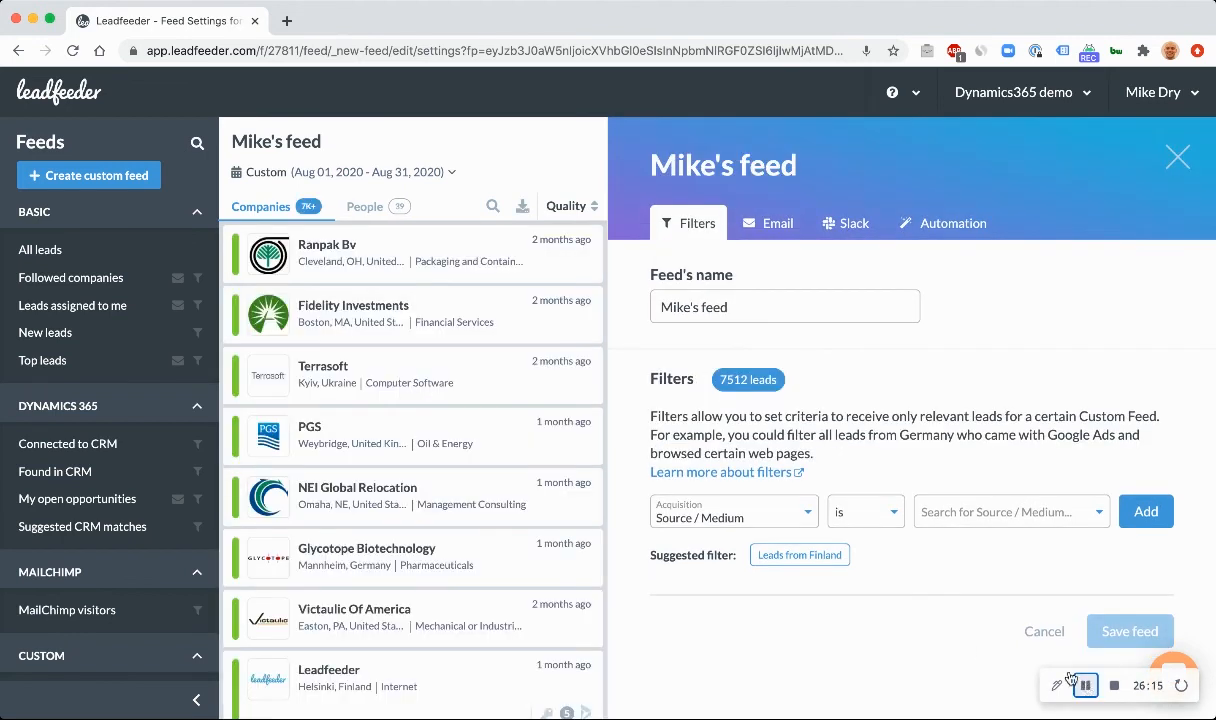
Switch the pending Source / Medium filter to the Imported company list criterion
{"action": "left_click", "coordinate": [712, 514]}
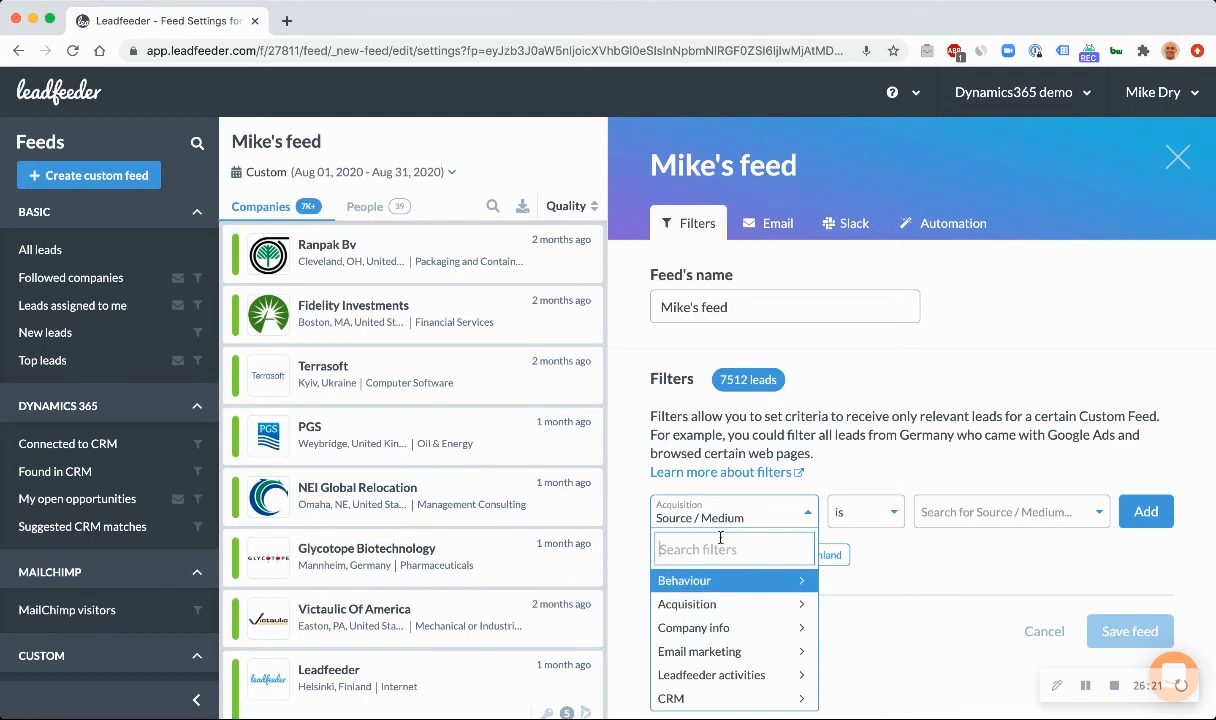
{"action": "type", "text": "Impo"}
{"action": "key", "text": "Return"}
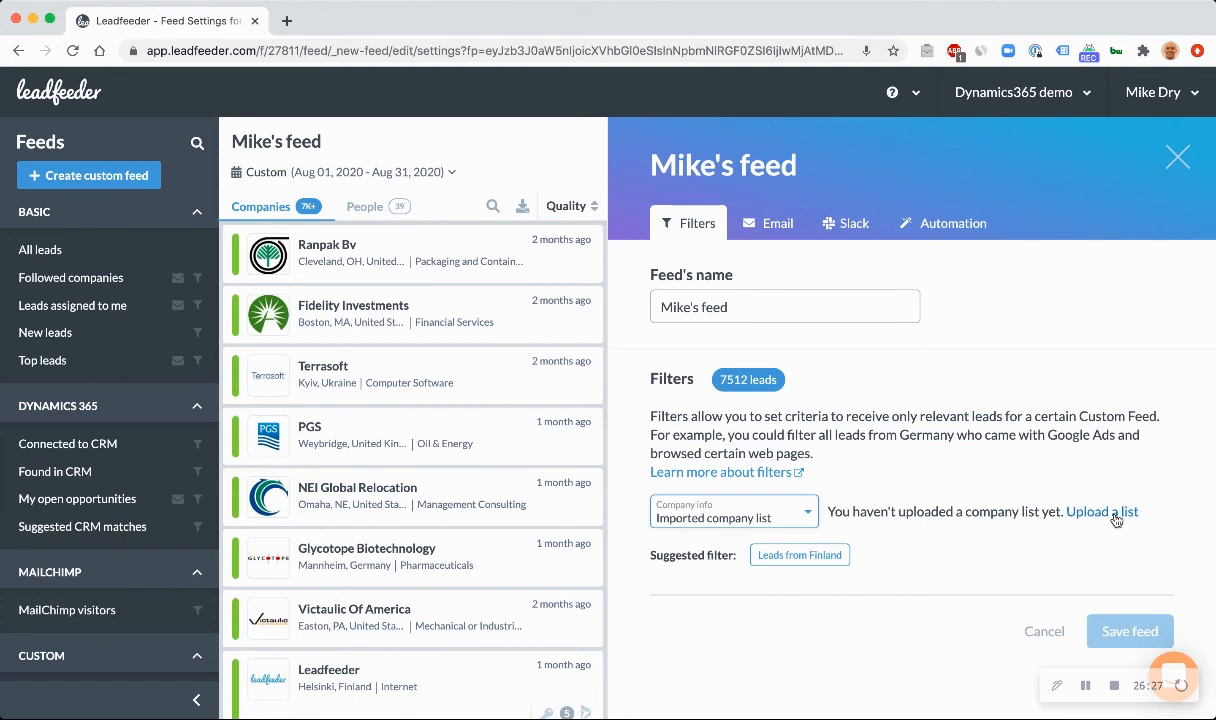
Leave the feed without saving and view the Imported lists page in the Dynamics365 demo account settings
{"action": "left_click", "coordinate": [1172, 103]}
{"action": "left_click", "coordinate": [1044, 158]}
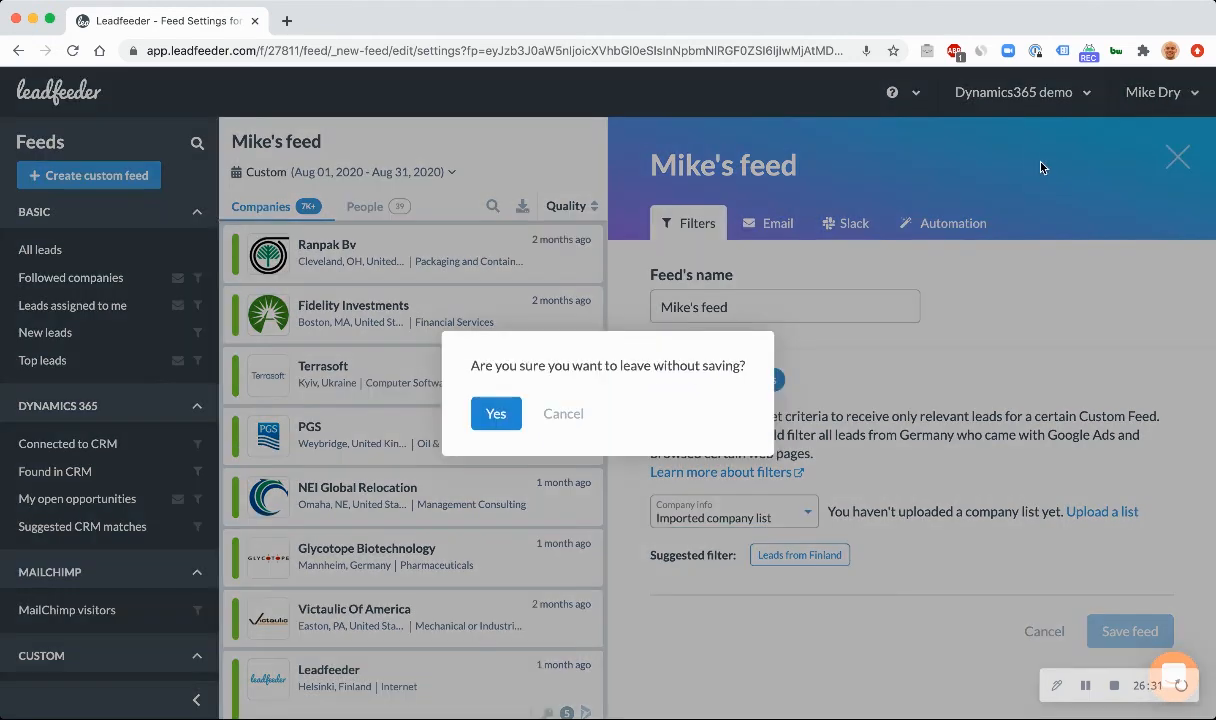
{"action": "left_click", "coordinate": [492, 411]}
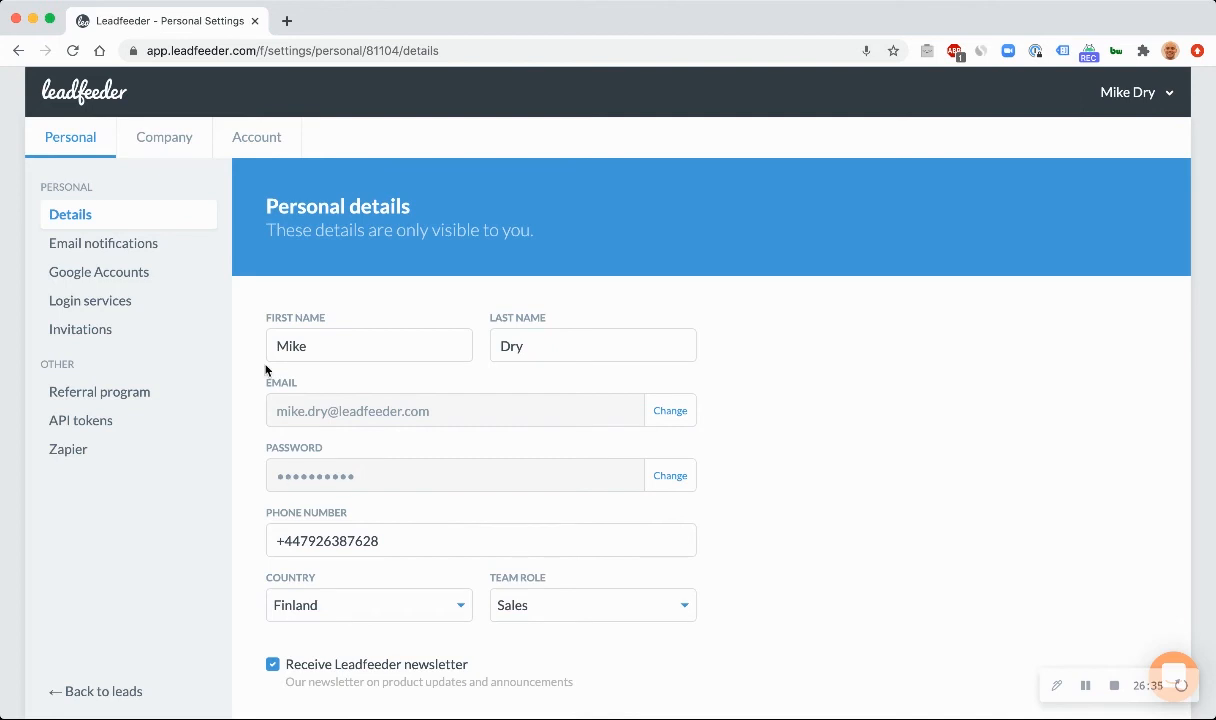
{"action": "left_click", "coordinate": [168, 135]}
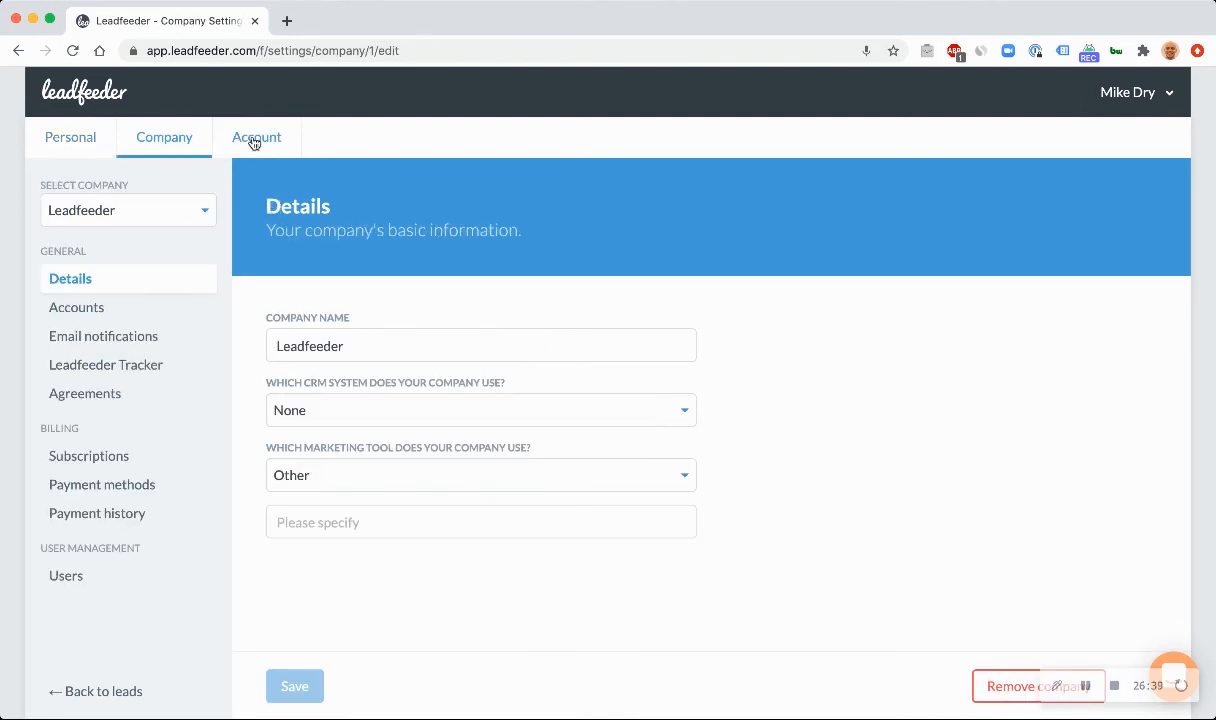
{"action": "left_click", "coordinate": [254, 140]}
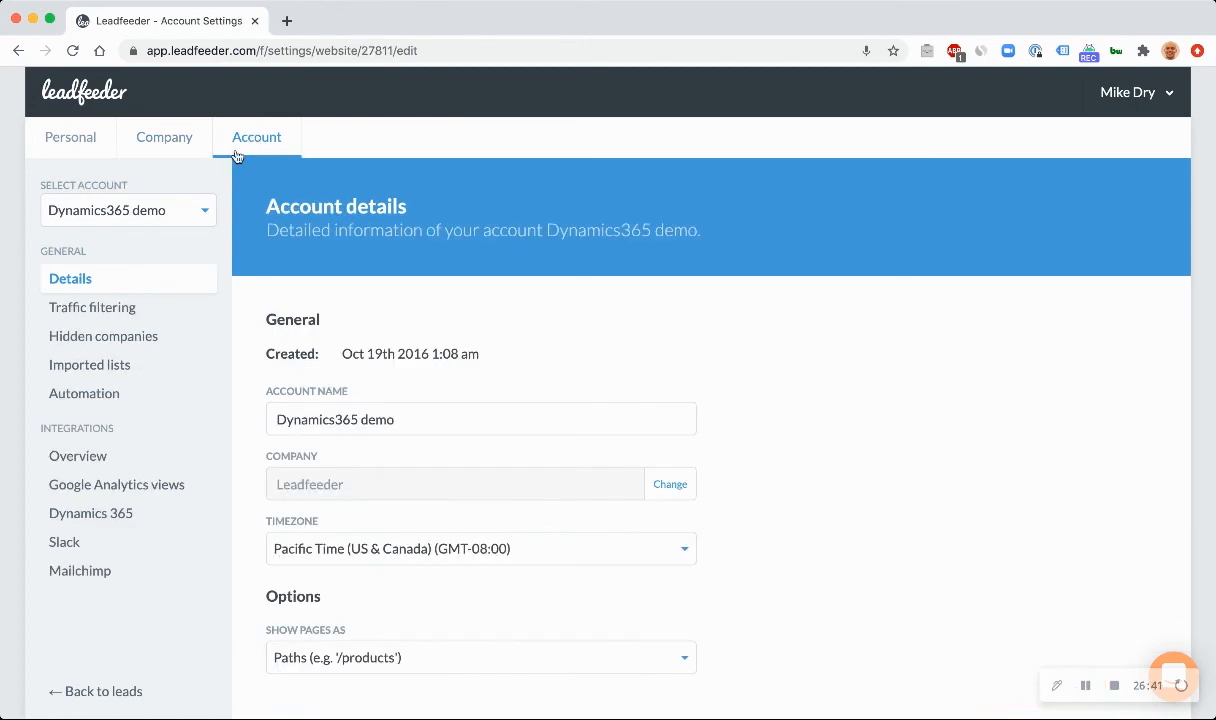
{"action": "left_click", "coordinate": [90, 365]}
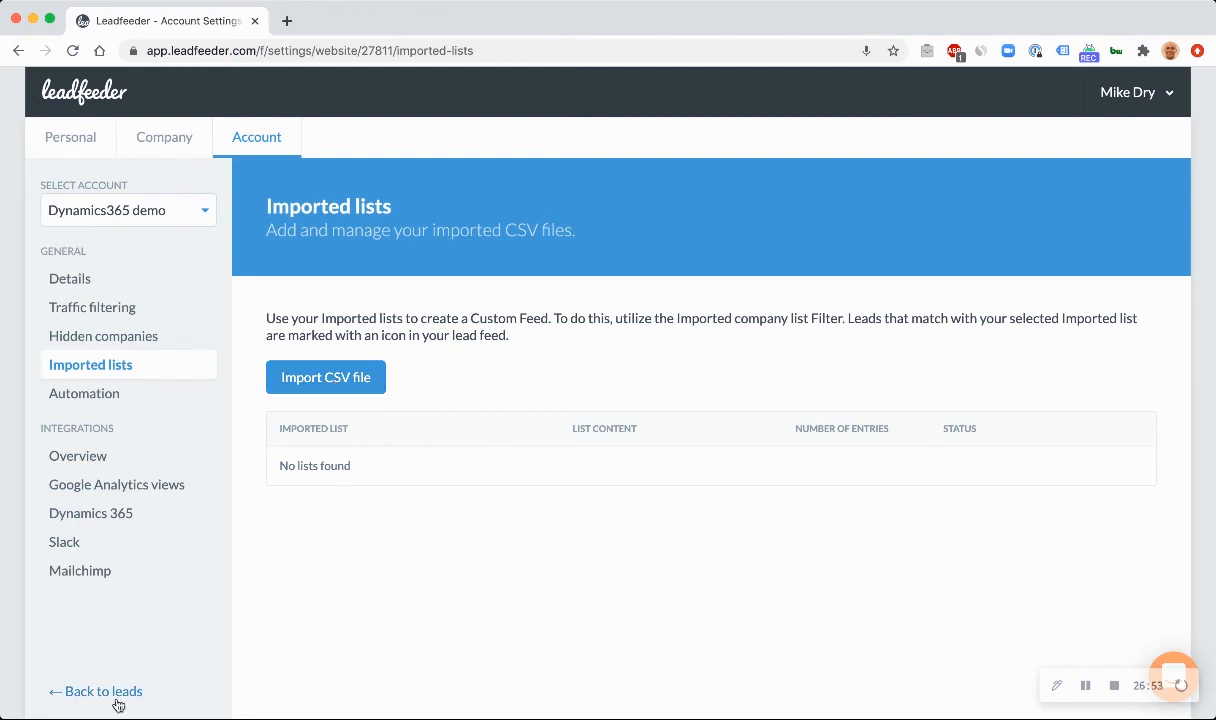
Return to the leads and start a new custom feed with the Imported company list filter selected
{"action": "left_click", "coordinate": [80, 693]}
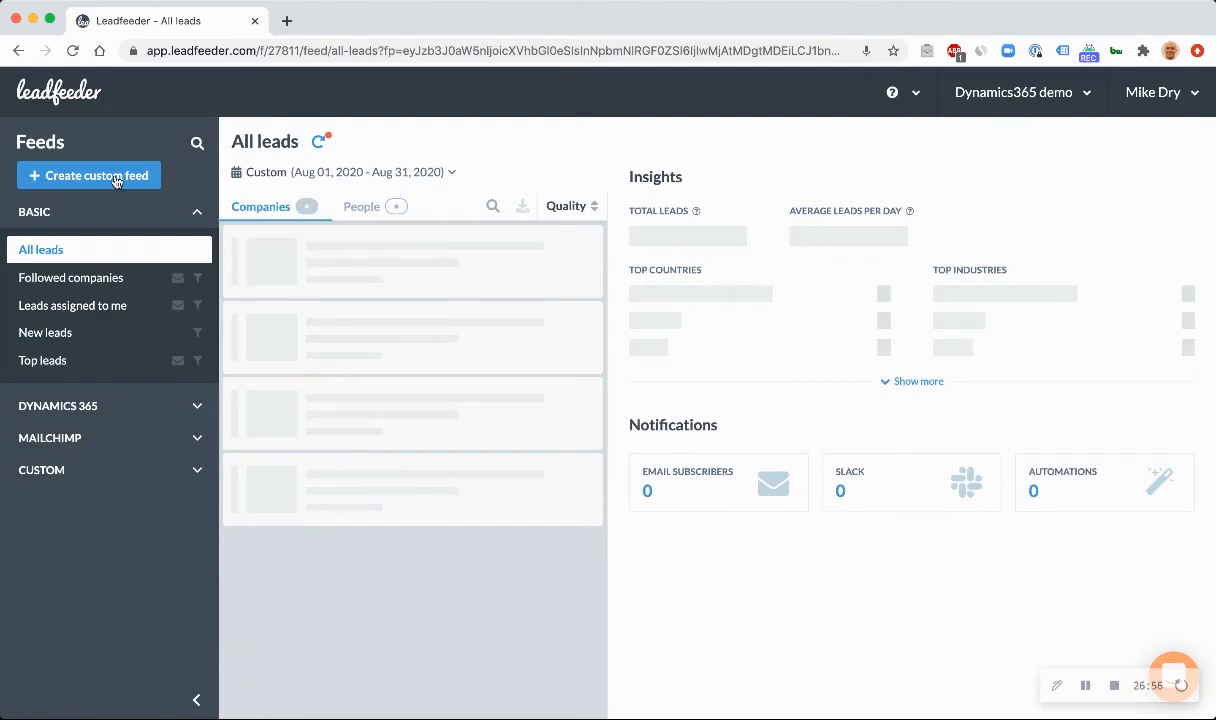
{"action": "left_click", "coordinate": [116, 178]}
{"action": "left_click", "coordinate": [772, 516]}
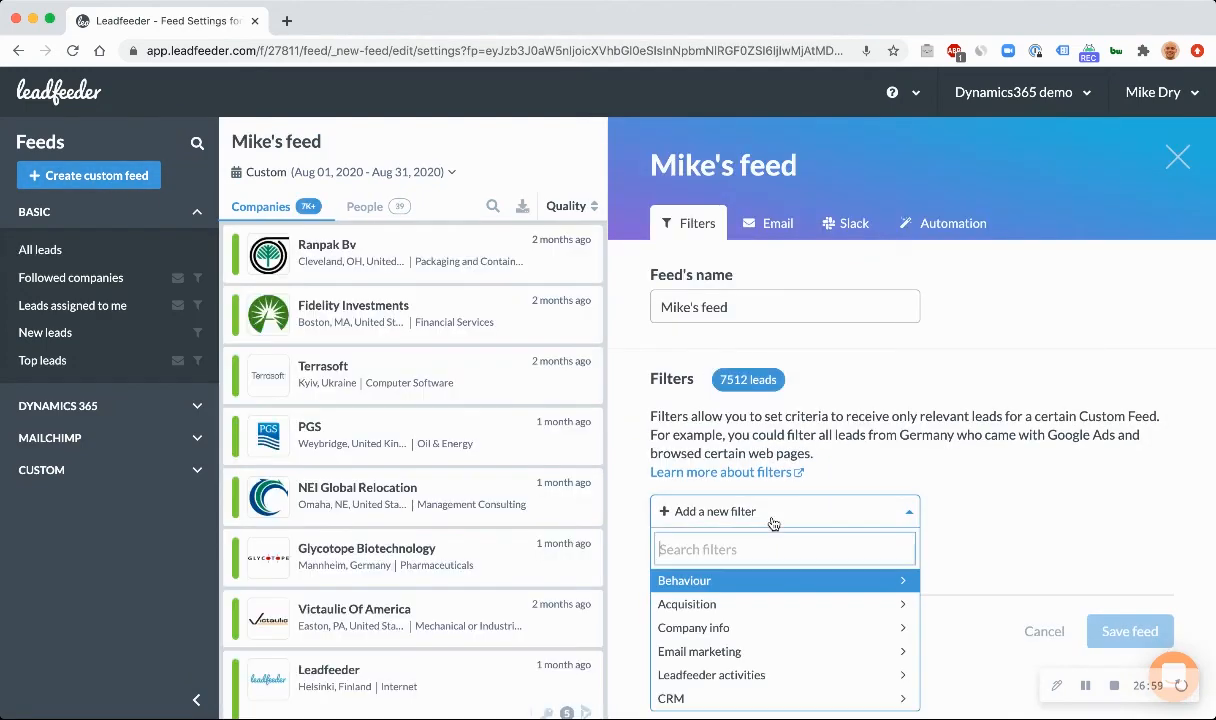
{"action": "type", "text": "import"}
{"action": "key", "text": "Return"}
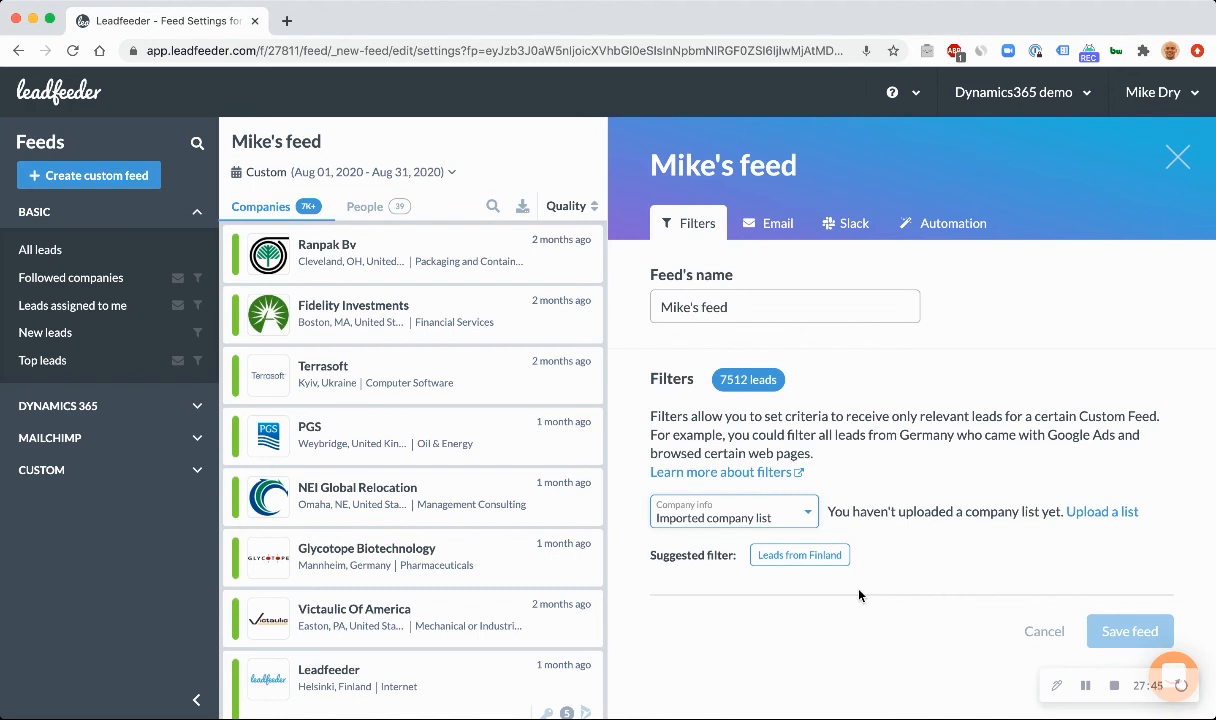
{"action": "left_click", "coordinate": [662, 306]}
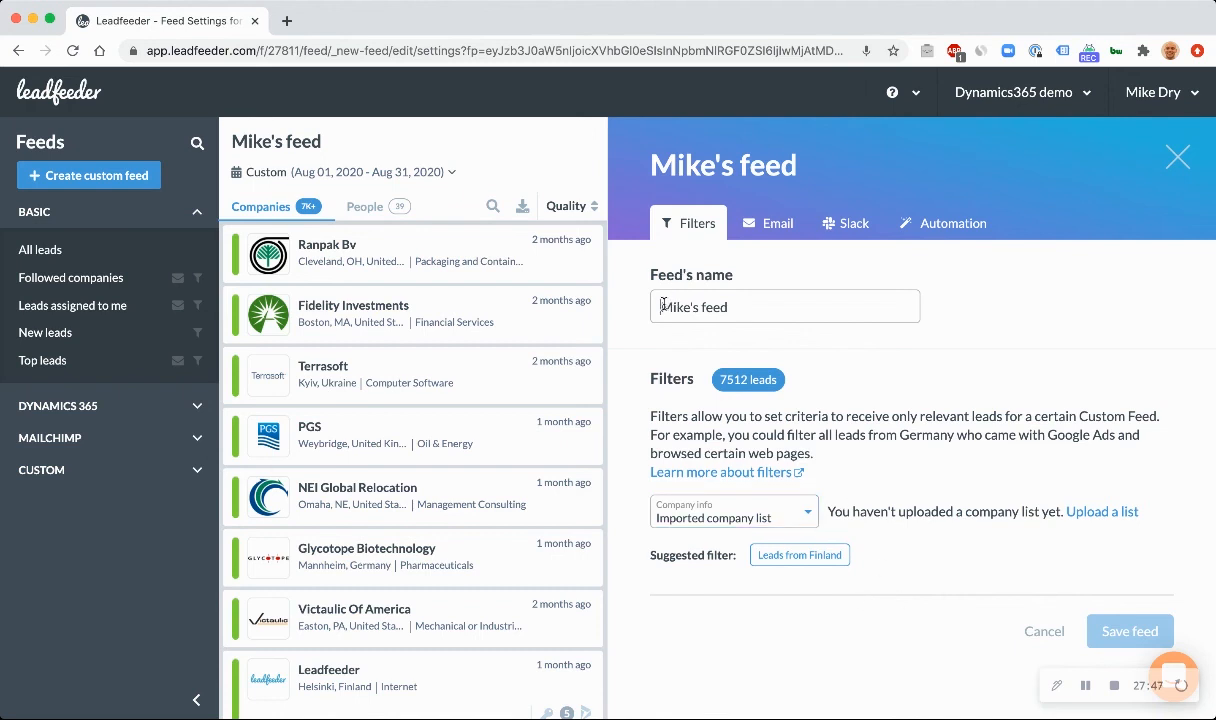
{"action": "left_click_drag", "start_coordinate": [662, 306], "coordinate": [744, 307]}
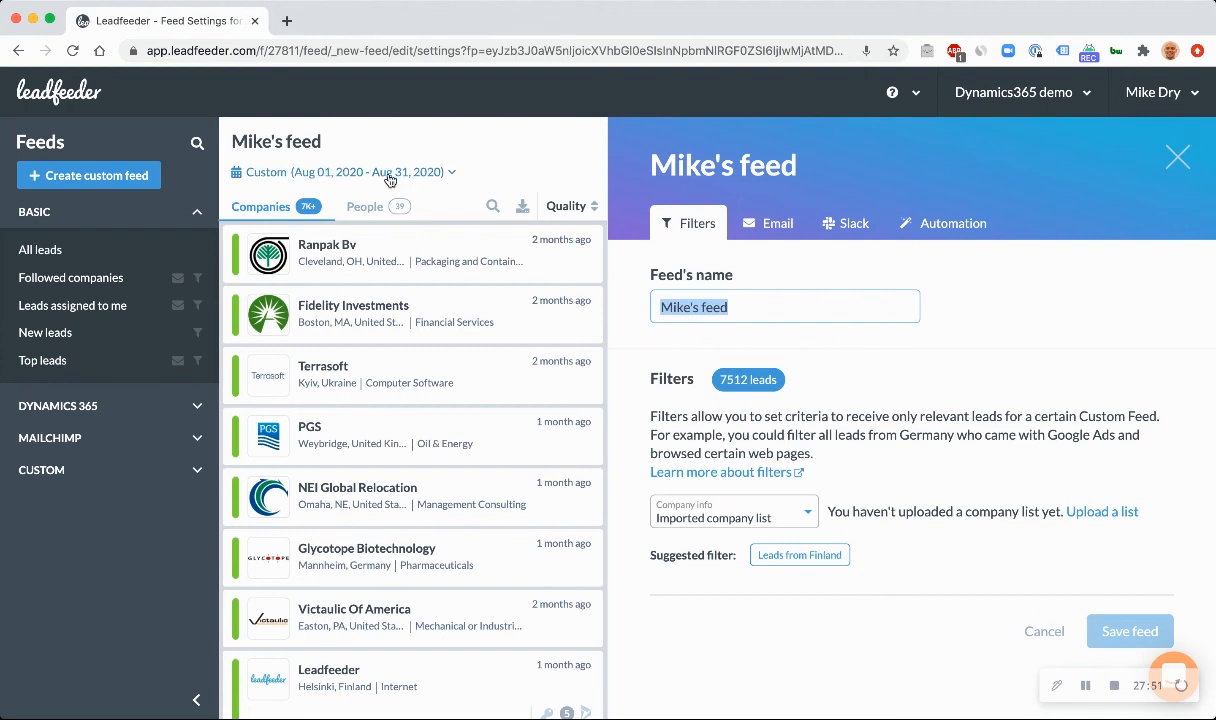
{"action": "left_click", "coordinate": [992, 318]}
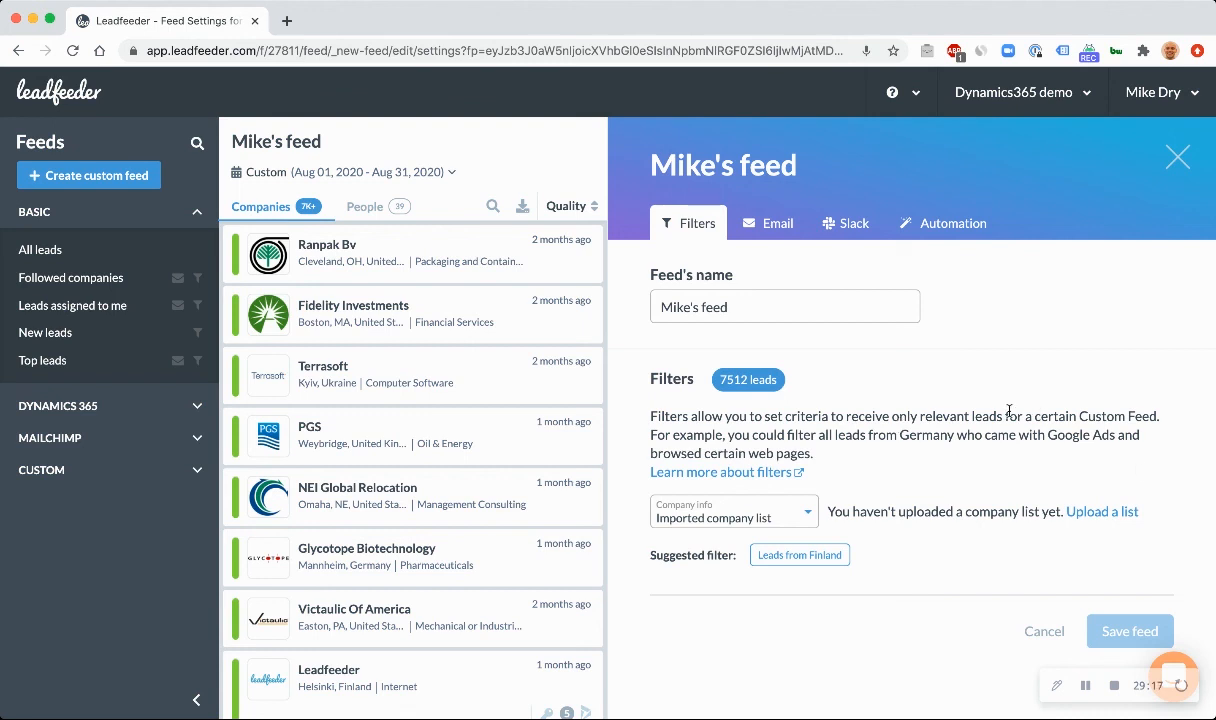
View the support chat and the help options, including the Help Center and Leadfeeder Academy, and close both
{"action": "left_click", "coordinate": [1175, 662]}
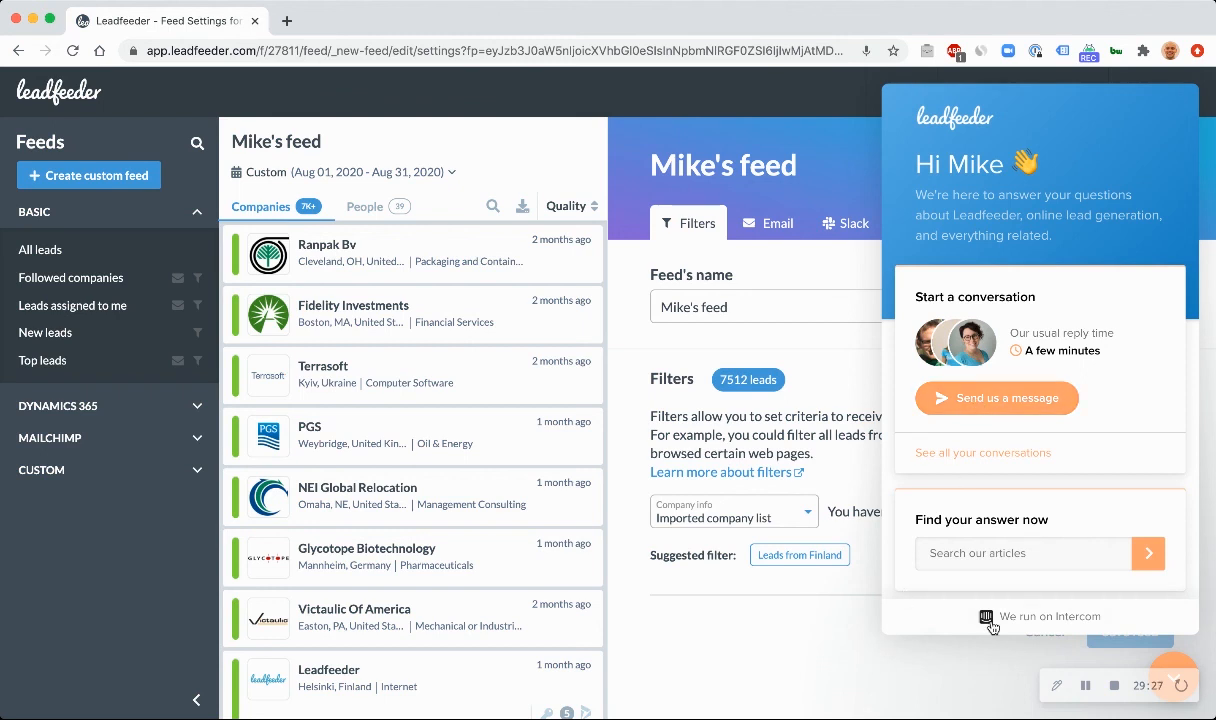
{"action": "left_click", "coordinate": [1172, 668]}
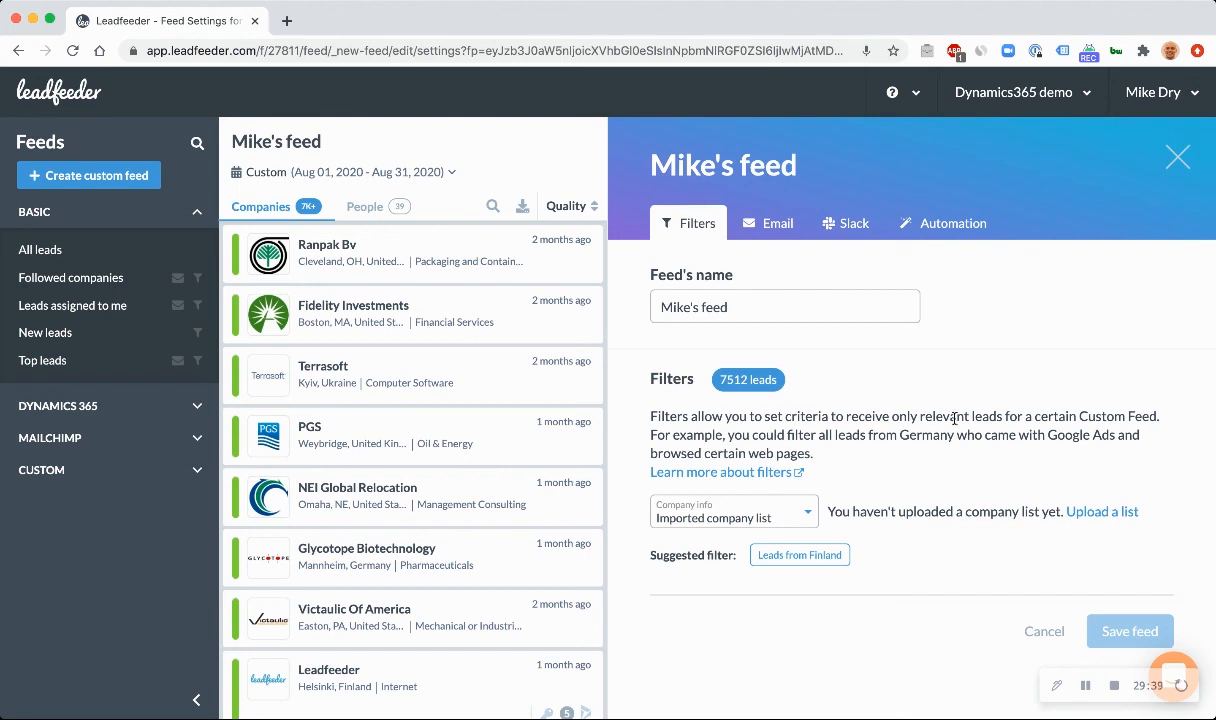
{"action": "left_click", "coordinate": [905, 98]}
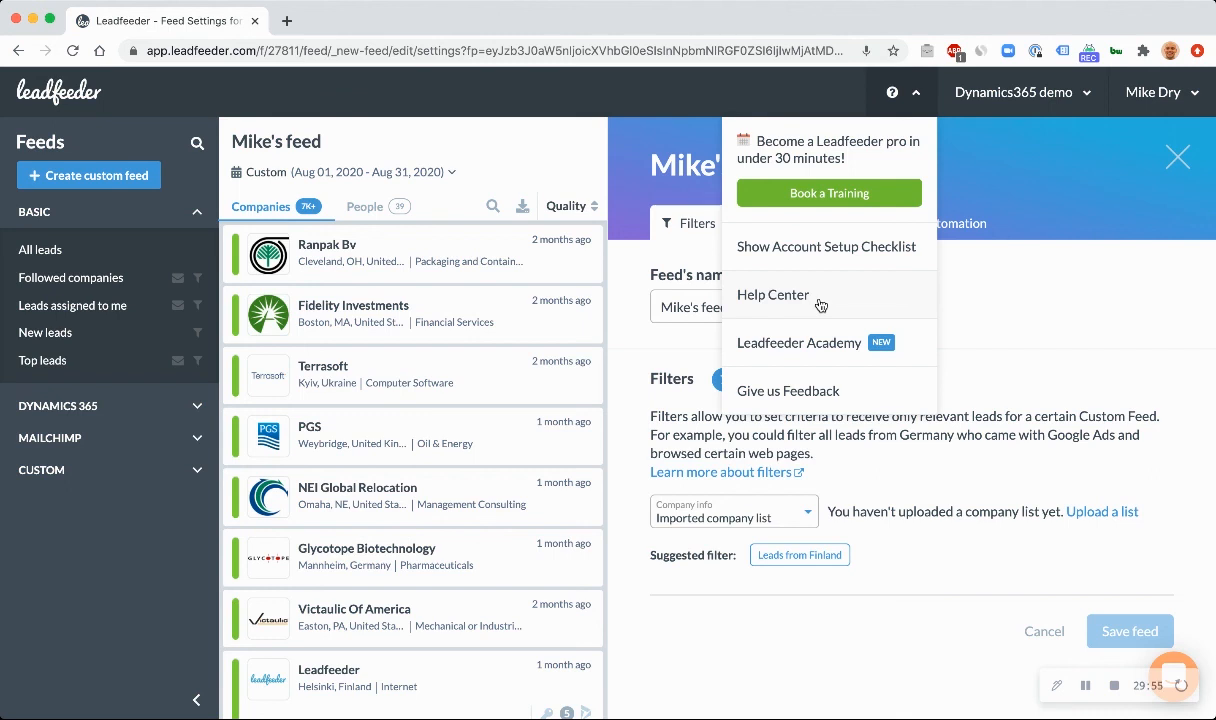
{"action": "left_click", "coordinate": [1030, 333]}
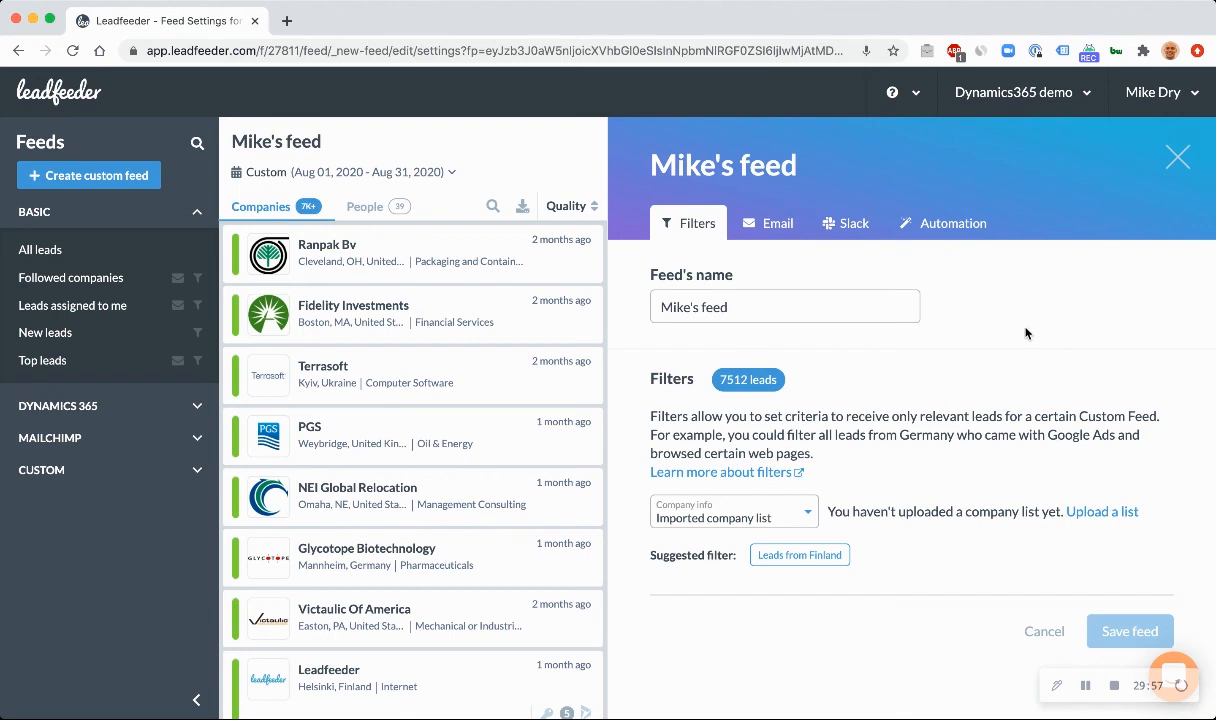